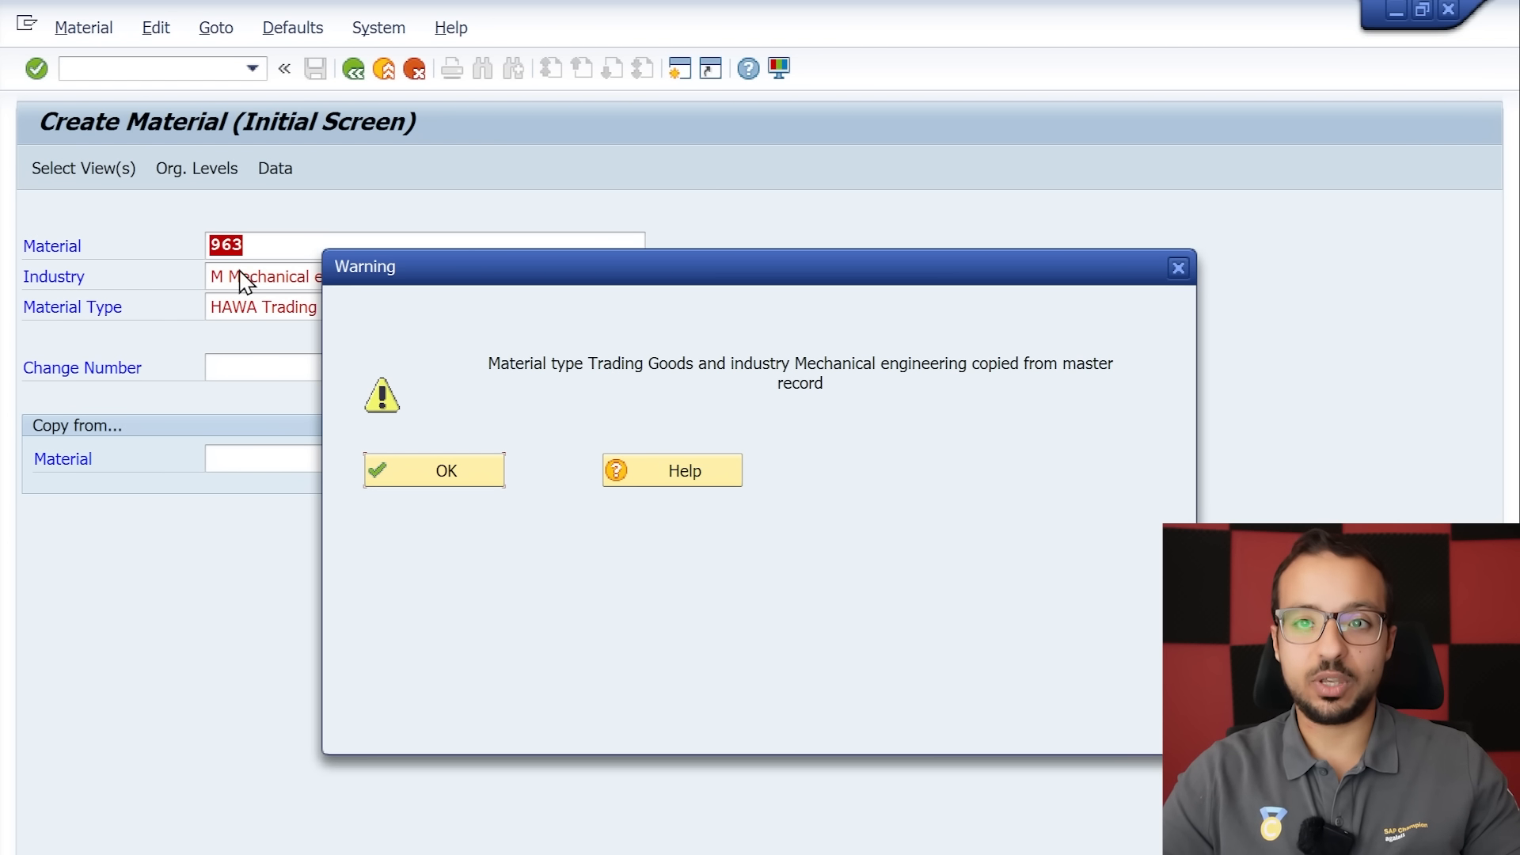
Open material 963 for plant AG60, storage location AG61, sales organization AG60 and distribution channel AG with the preselected views, and leave it again.
{"action": "left_click", "coordinate": [418, 467]}
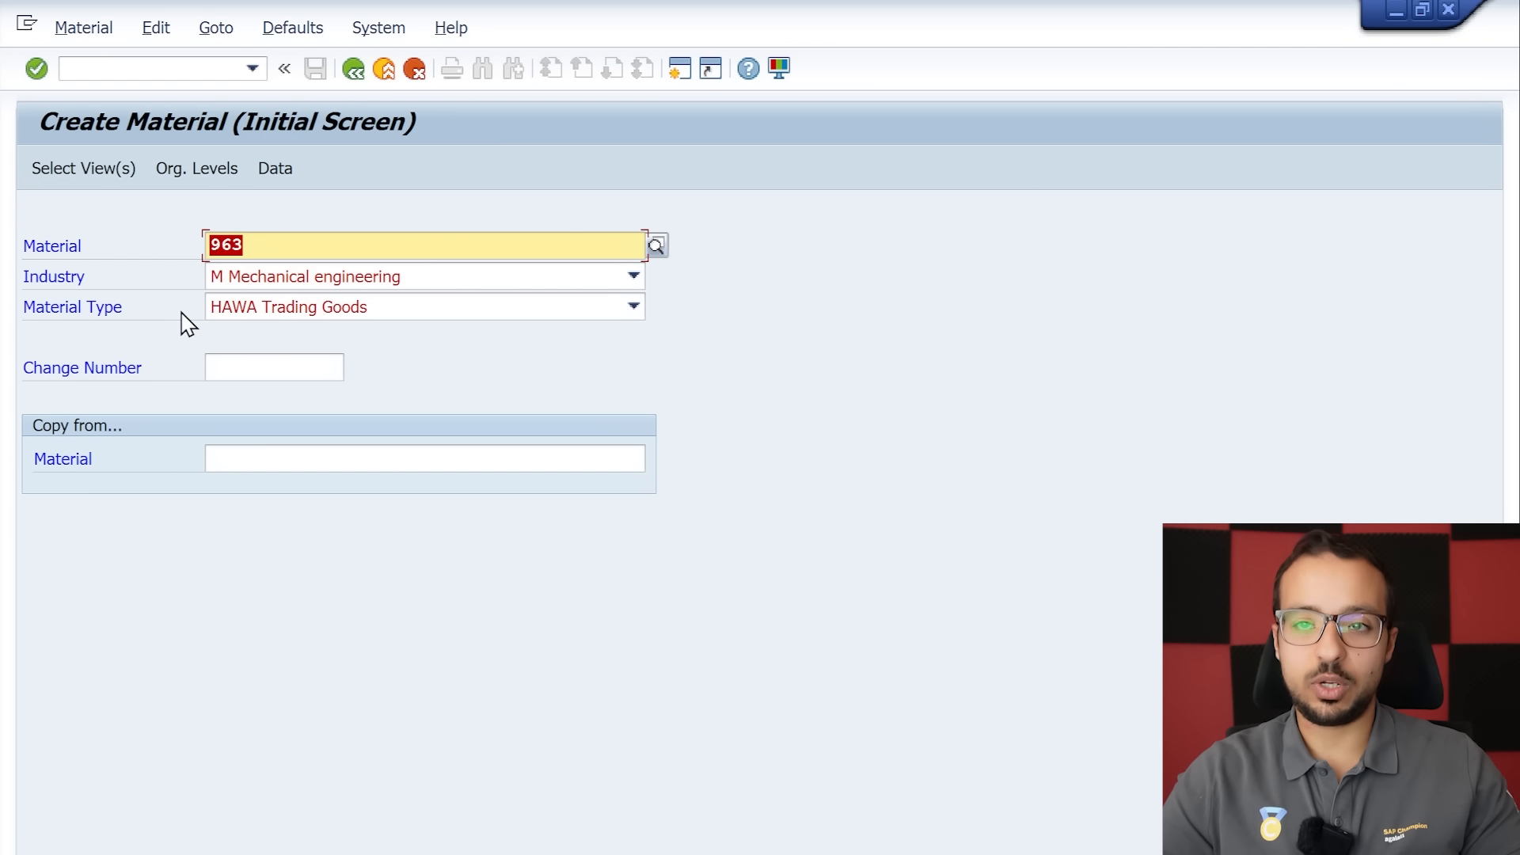
{"action": "key", "text": "Return"}
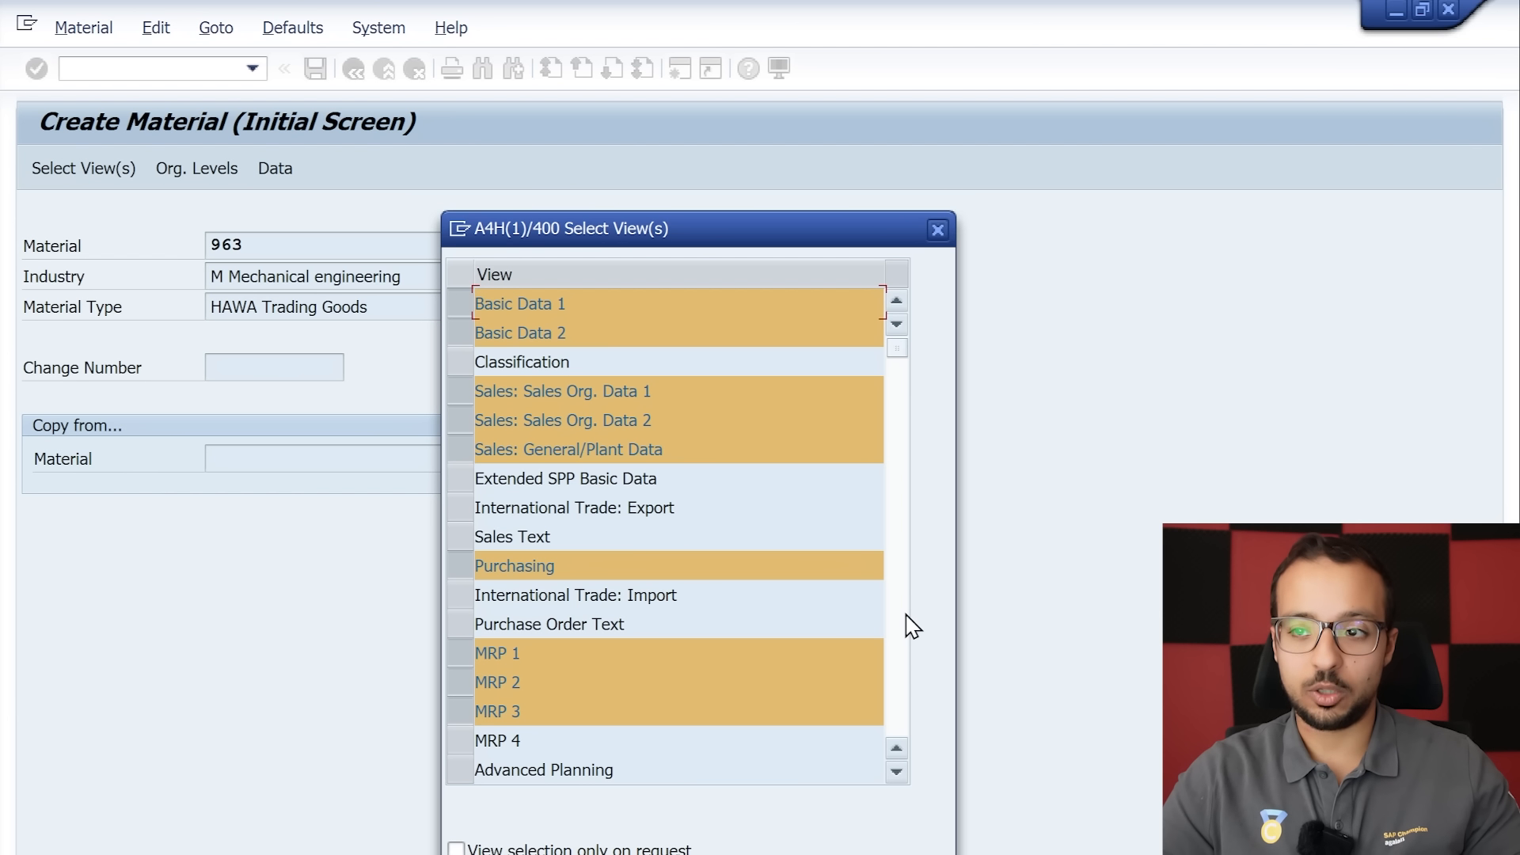
{"action": "scroll", "coordinate": [871, 594], "scroll_direction": "down", "scroll_amount": 5}
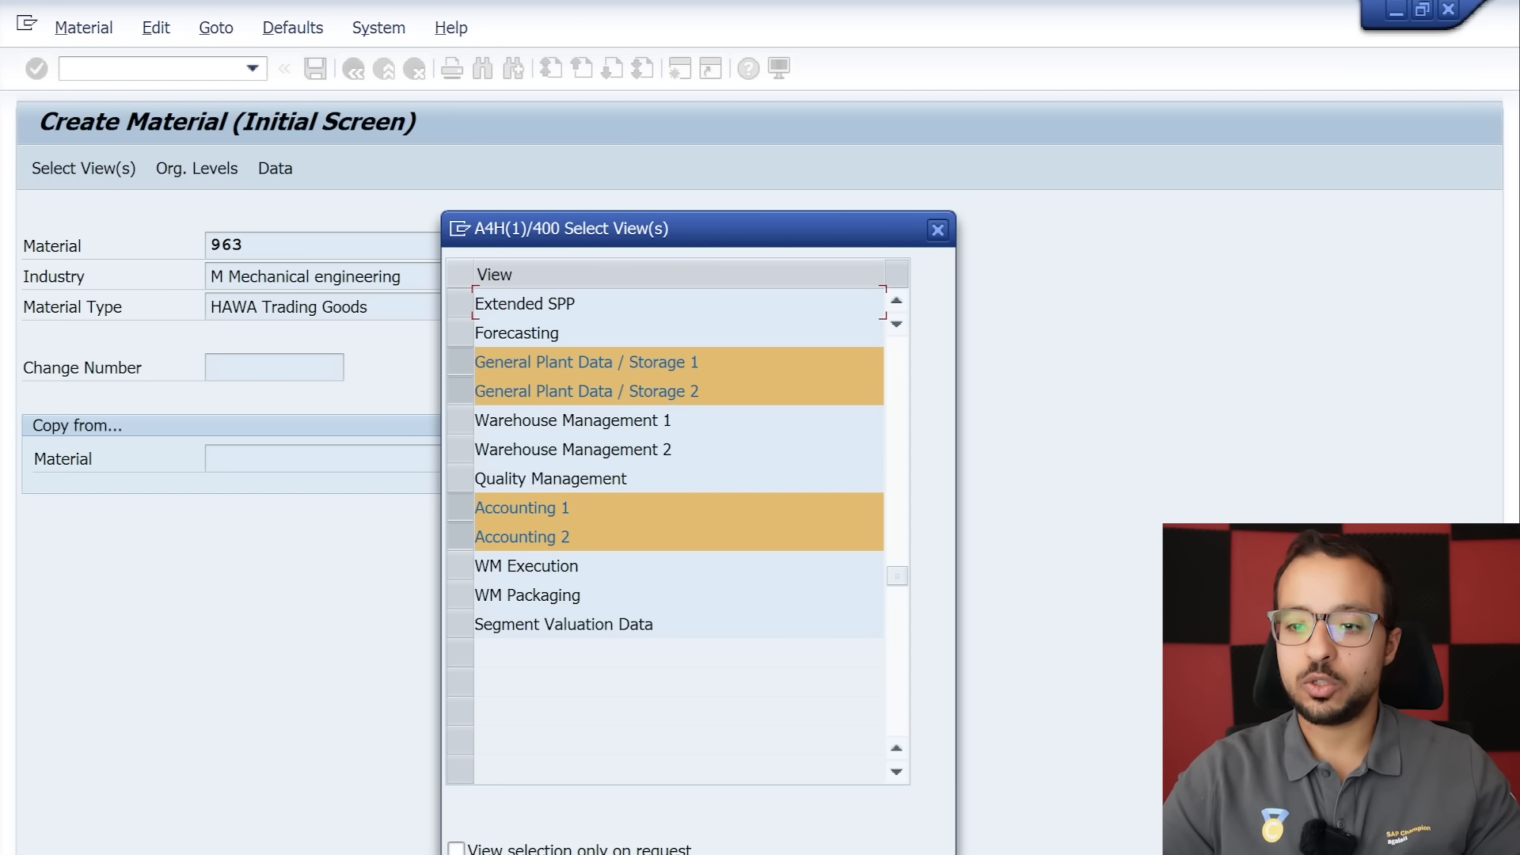
{"action": "key", "text": "Return"}
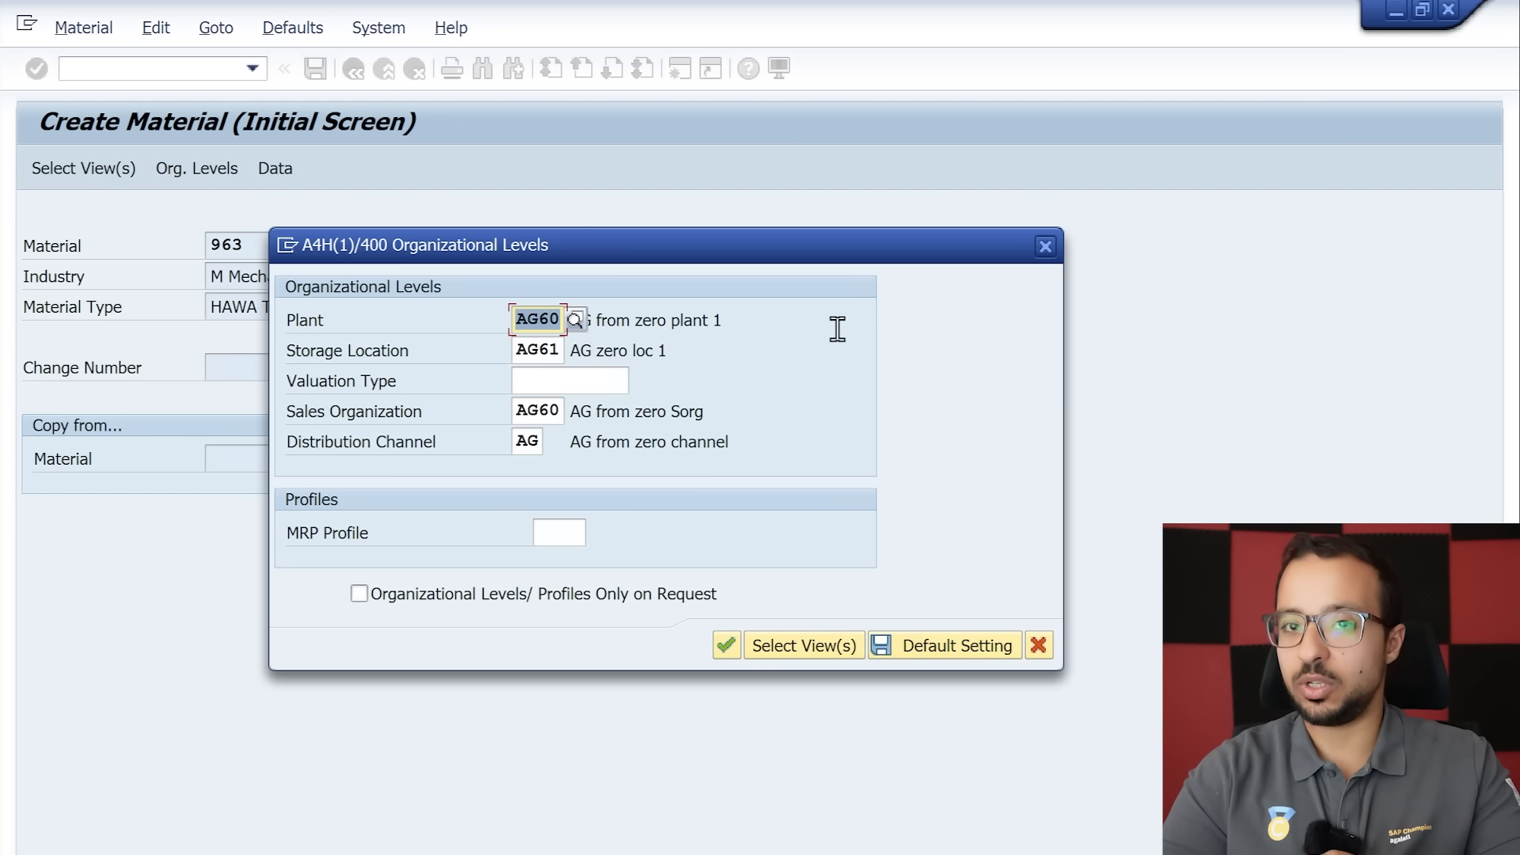
{"action": "key", "text": "Return"}
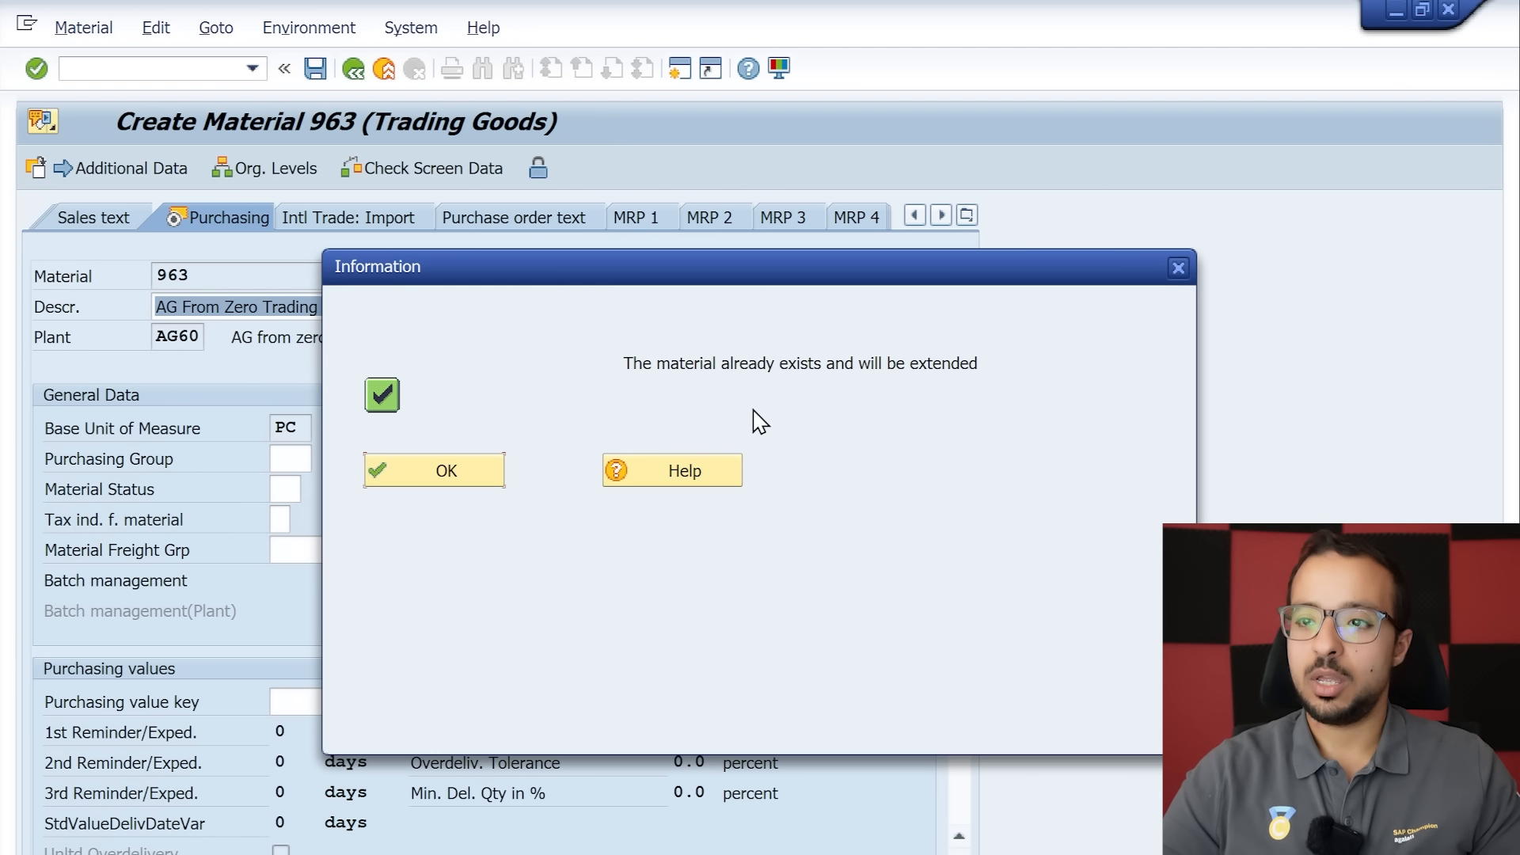
{"action": "left_click", "coordinate": [449, 468]}
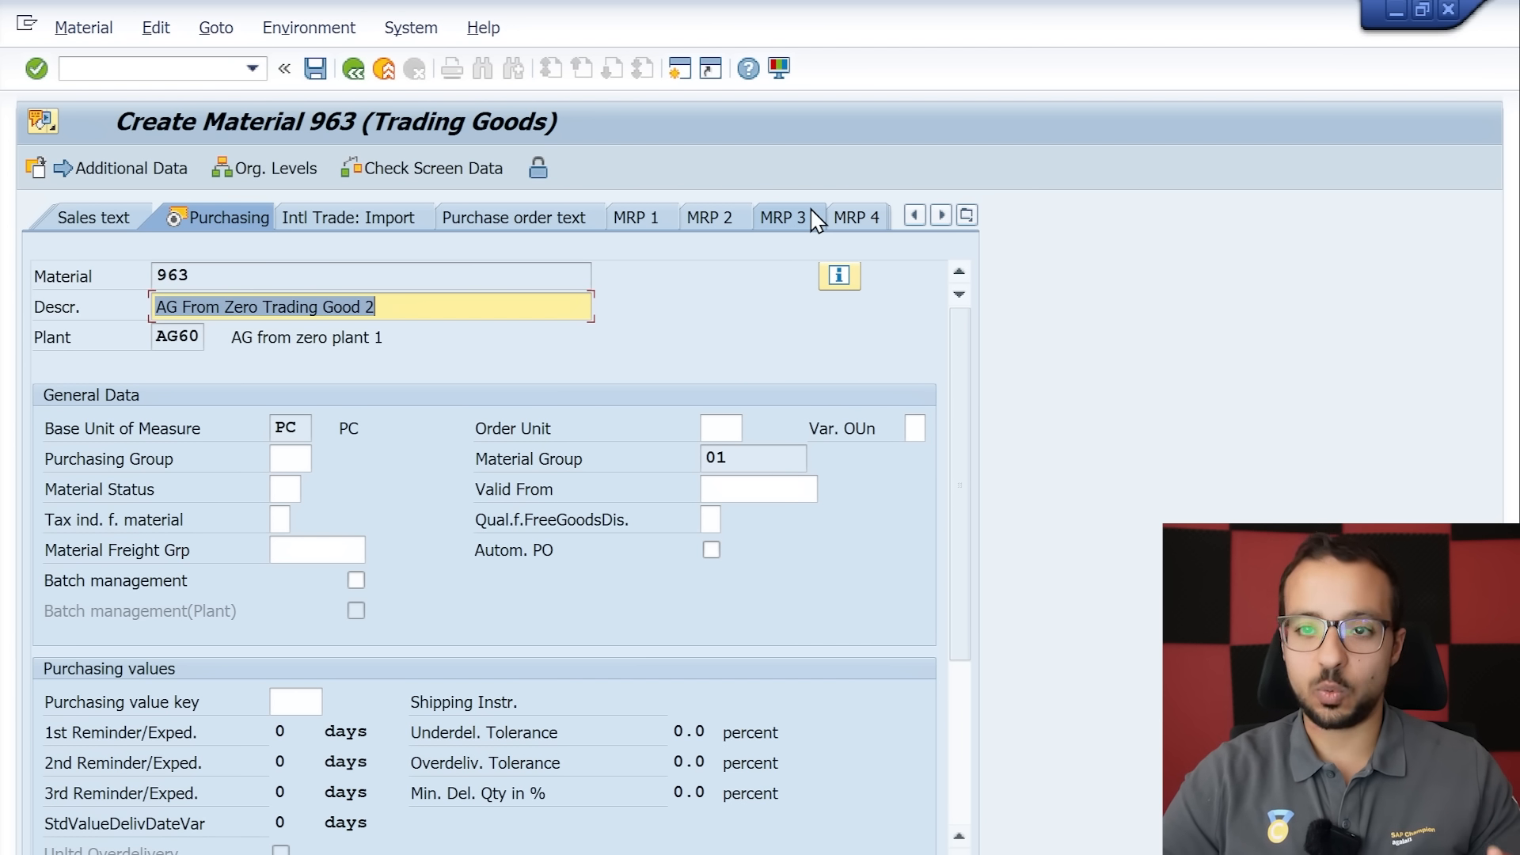
{"action": "key", "text": "Return"}
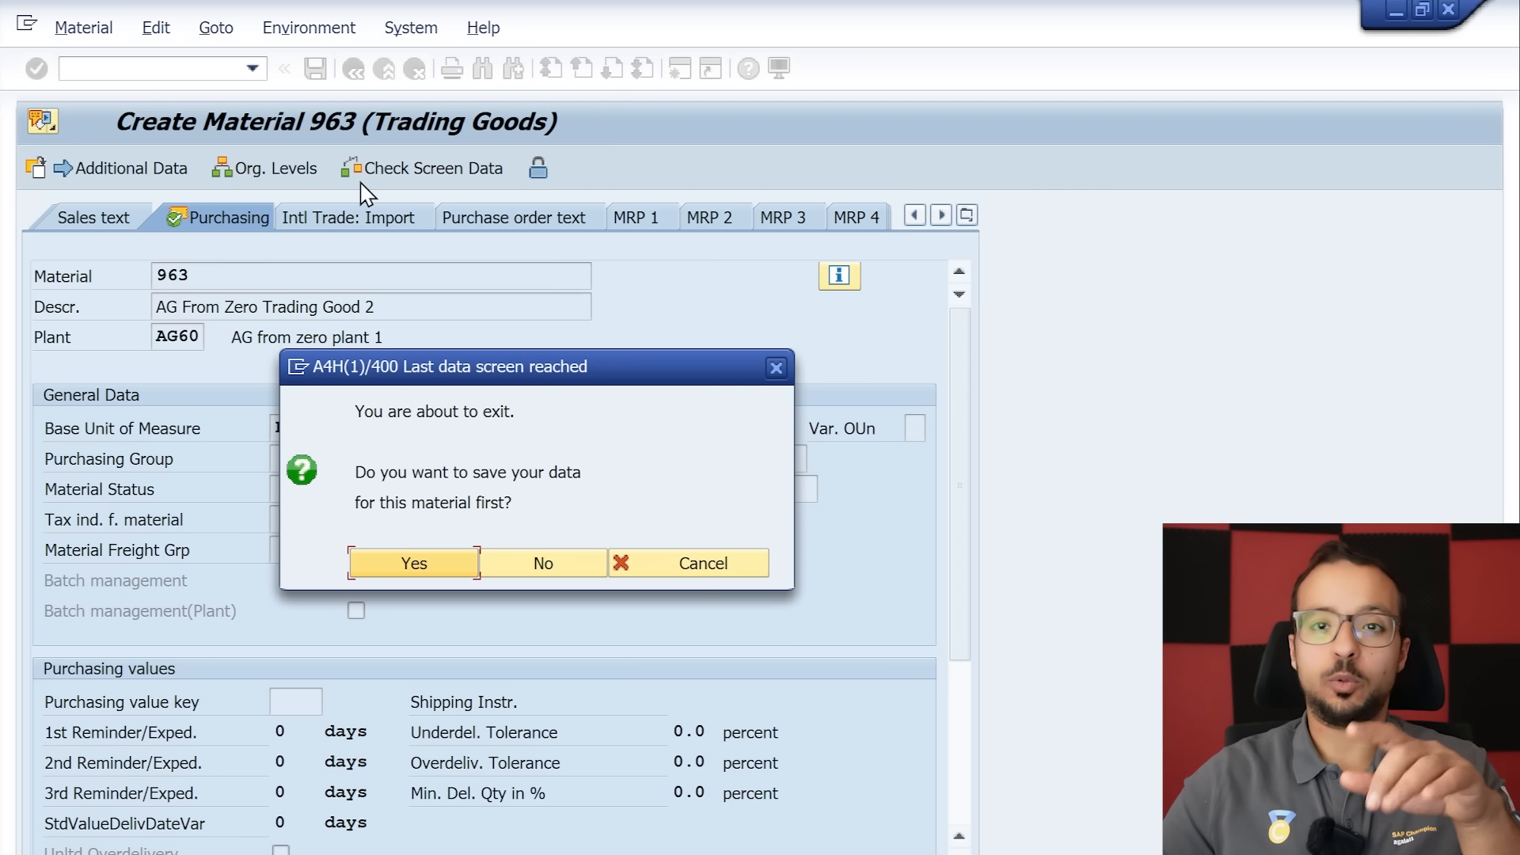
{"action": "left_click", "coordinate": [722, 563]}
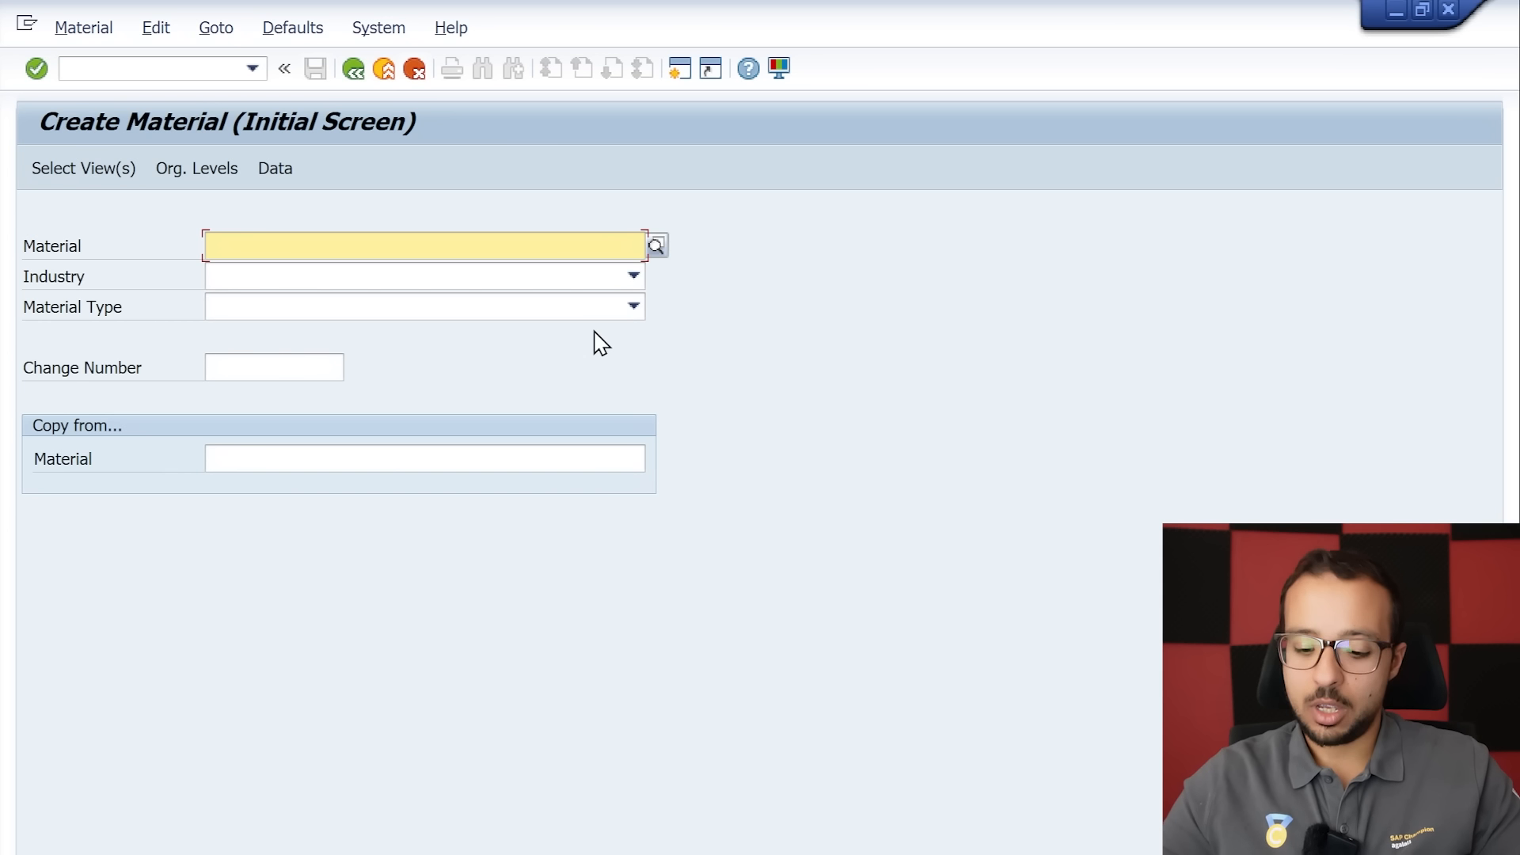
Start the creation of material 963 again and accept the preselected views.
{"action": "type", "text": "96"}
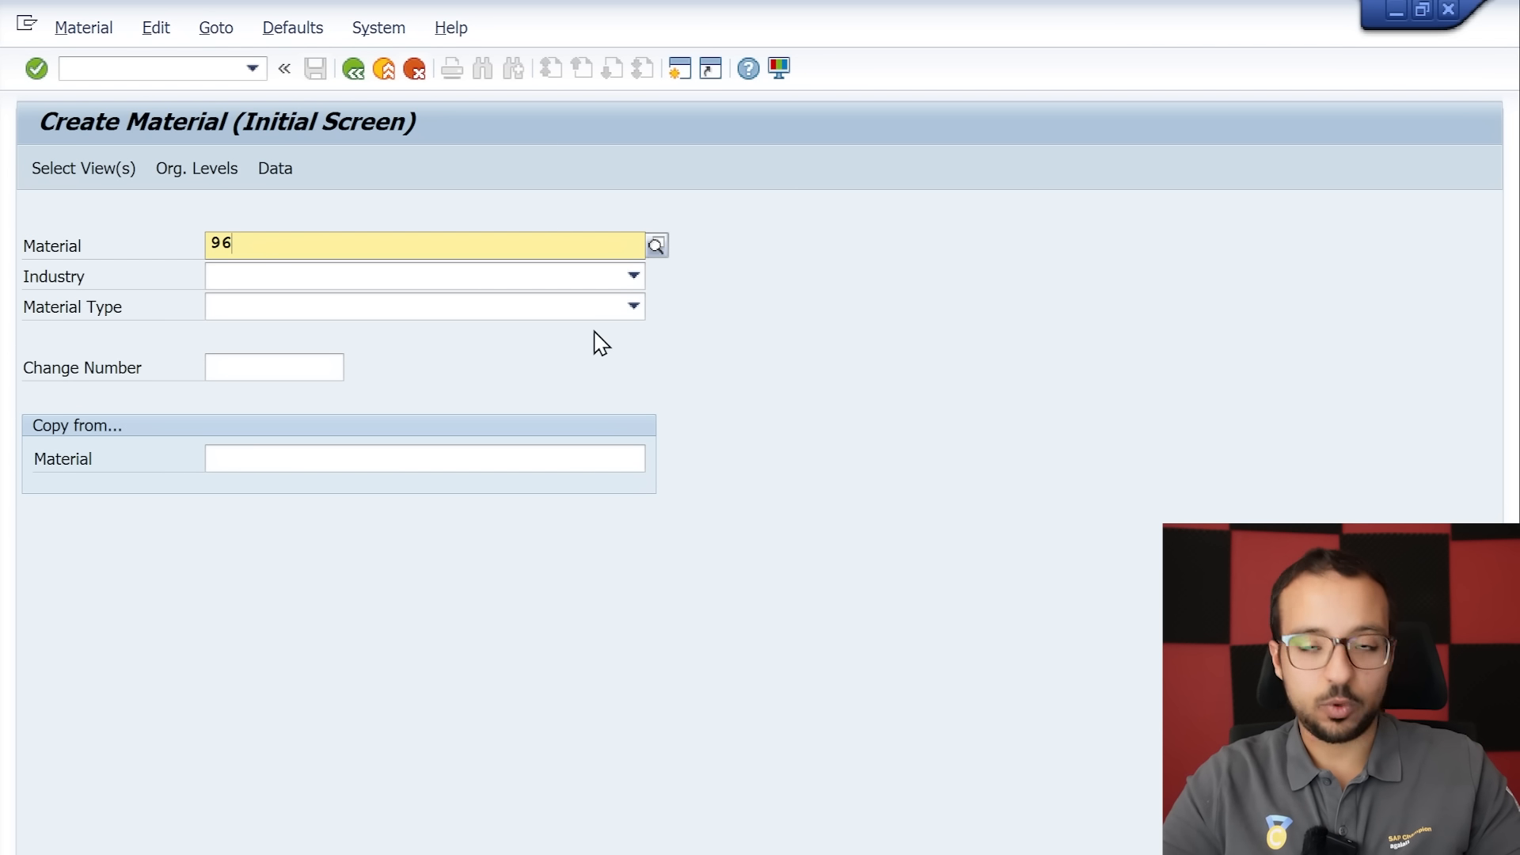
{"action": "type", "text": "3"}
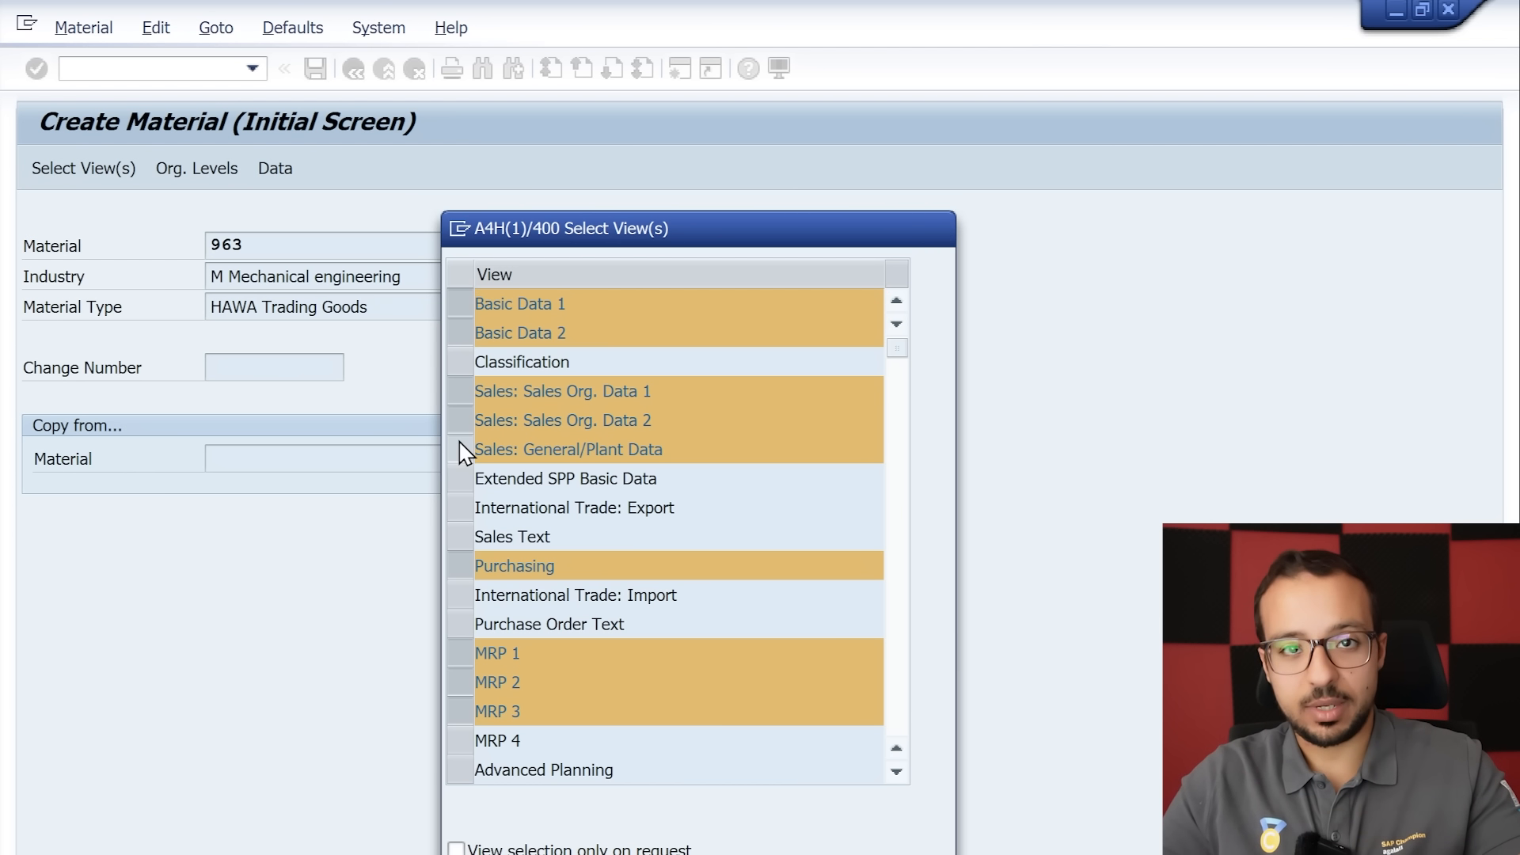
{"action": "key", "text": "Return"}
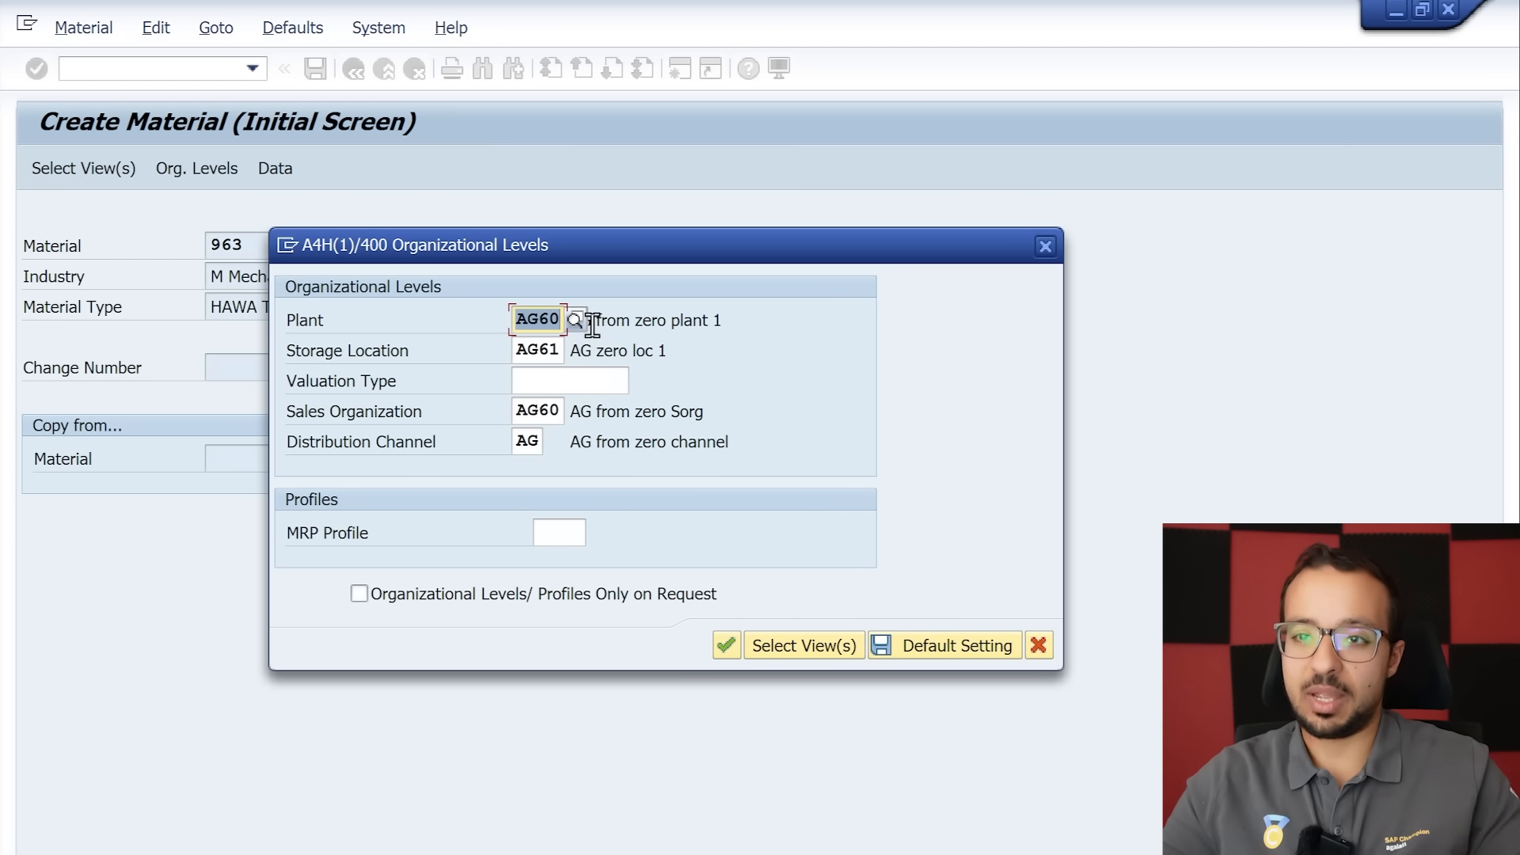
Set the organizational levels to plant AG61 and sales organization AG61, and submit them.
{"action": "type", "text": "AG"}
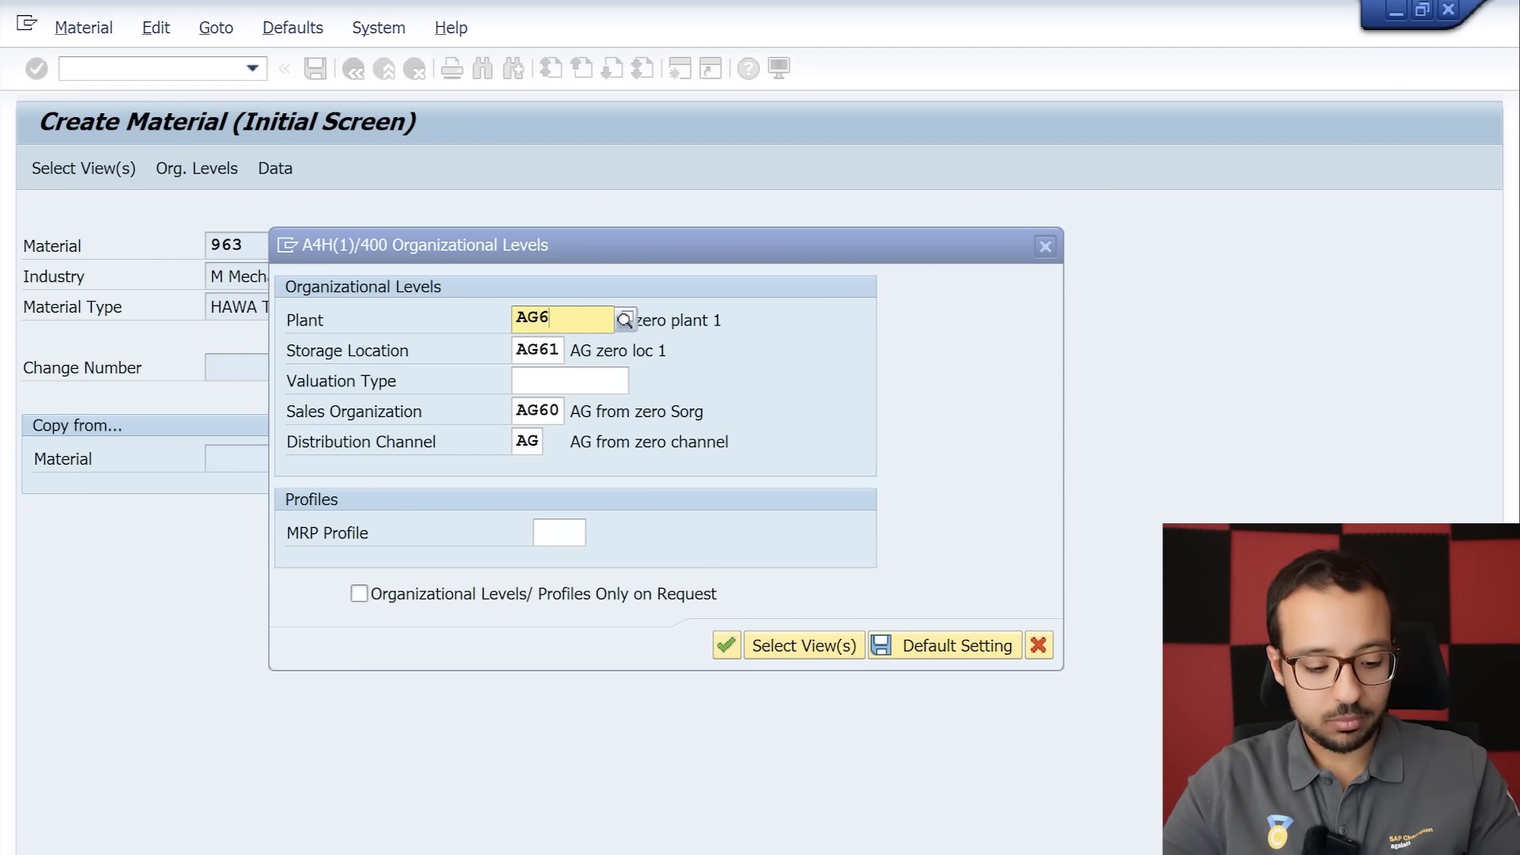
{"action": "left_click", "coordinate": [624, 320]}
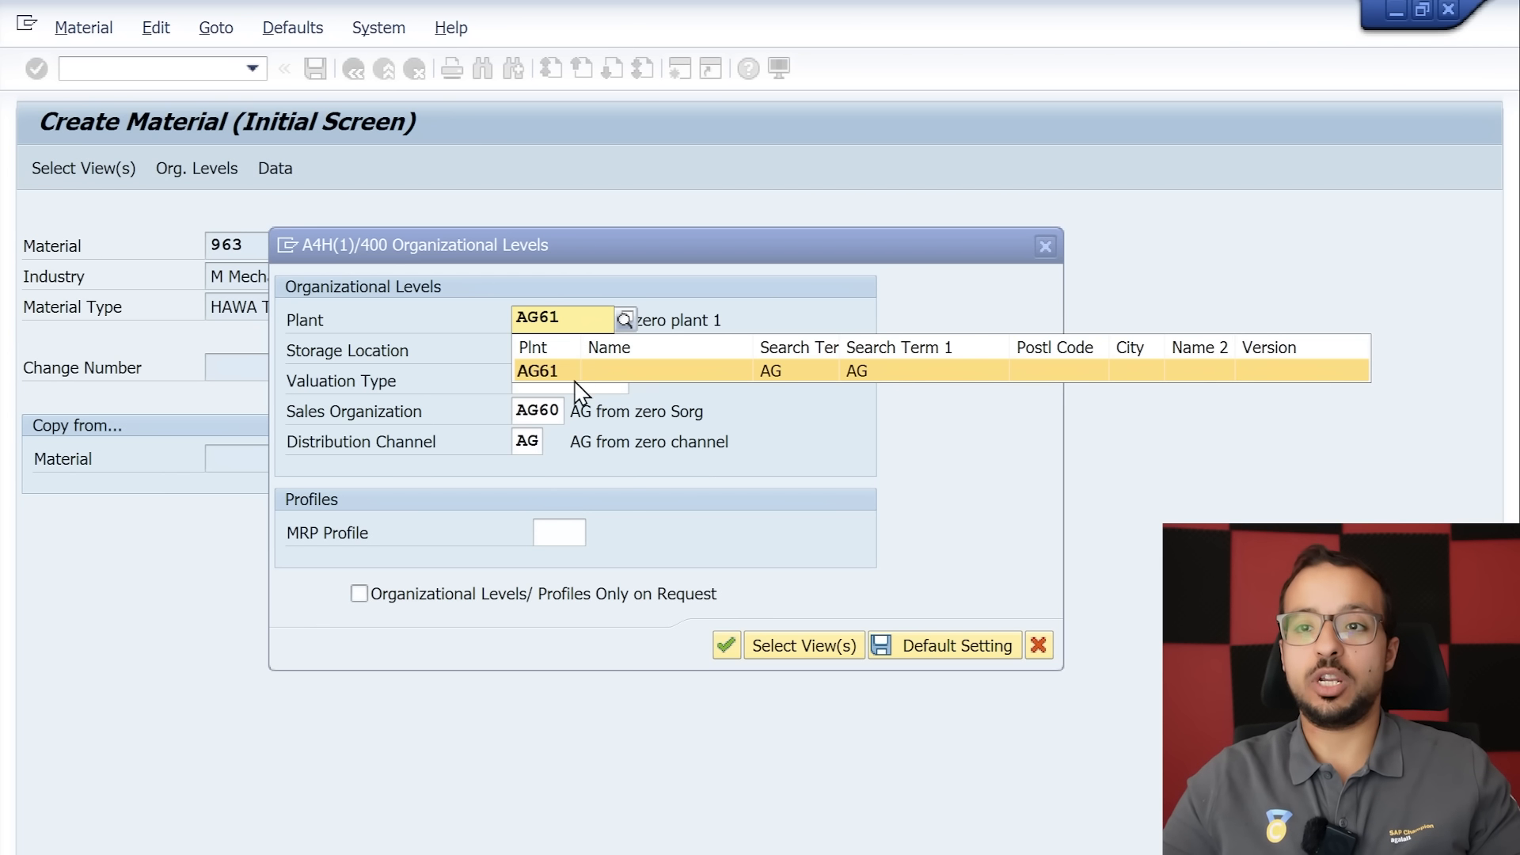
{"action": "left_click", "coordinate": [580, 375]}
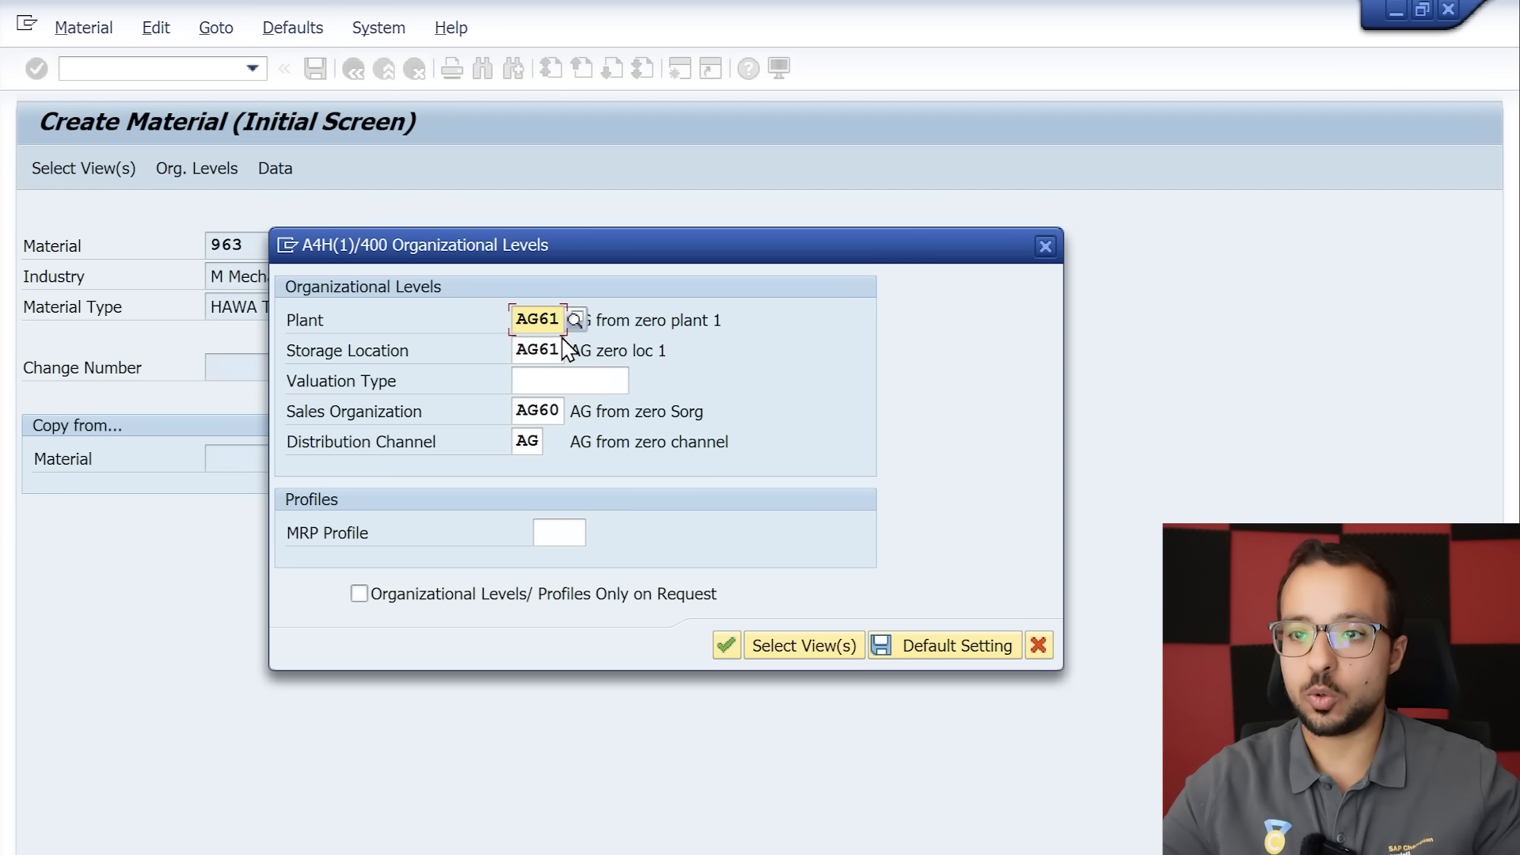
{"action": "left_click", "coordinate": [552, 409]}
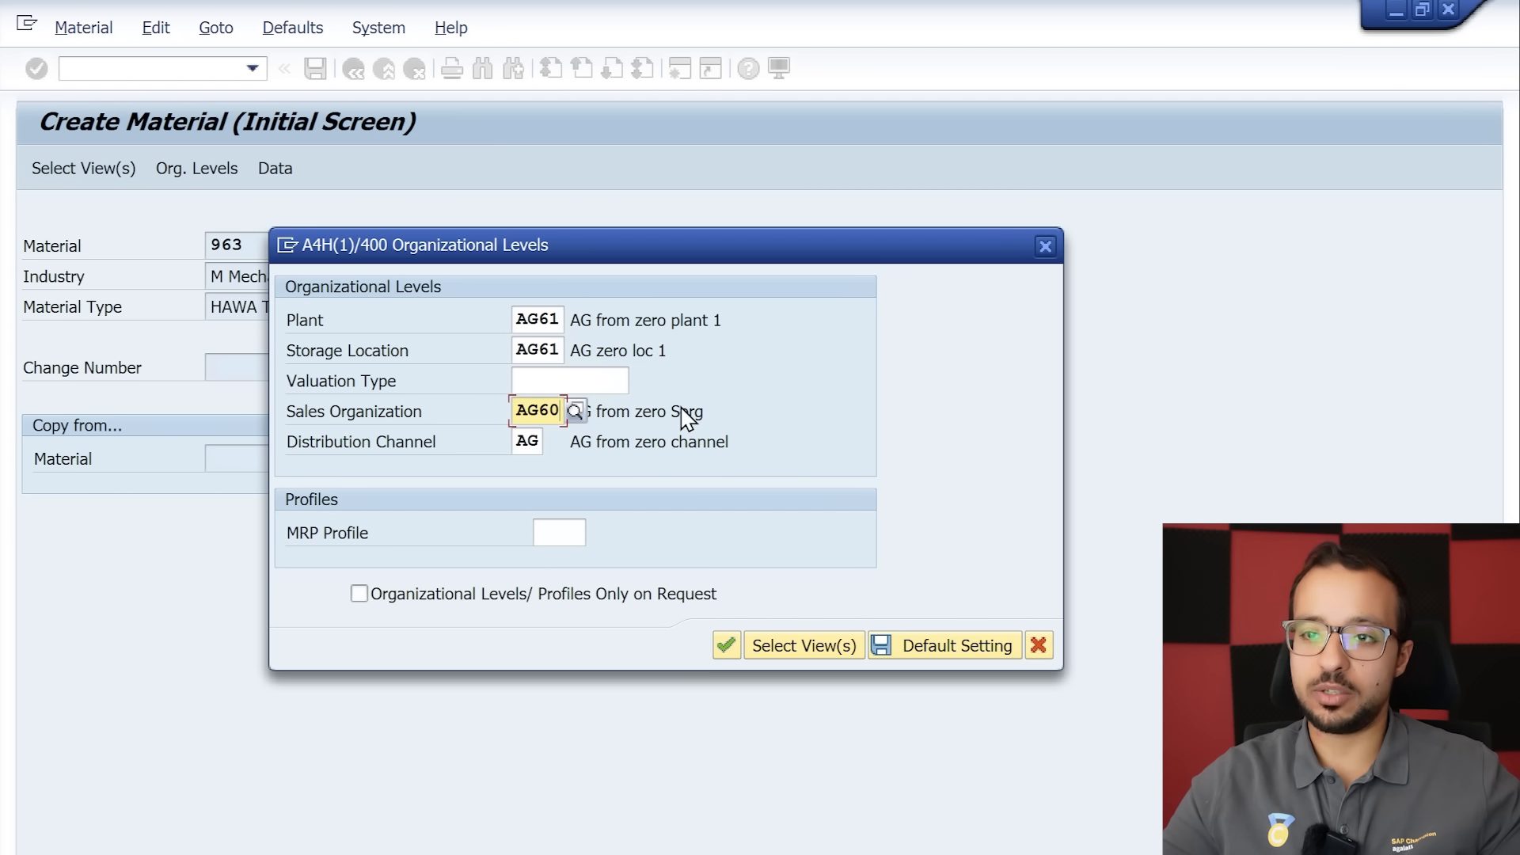
{"action": "key", "text": "BackSpace"}
{"action": "type", "text": "1"}
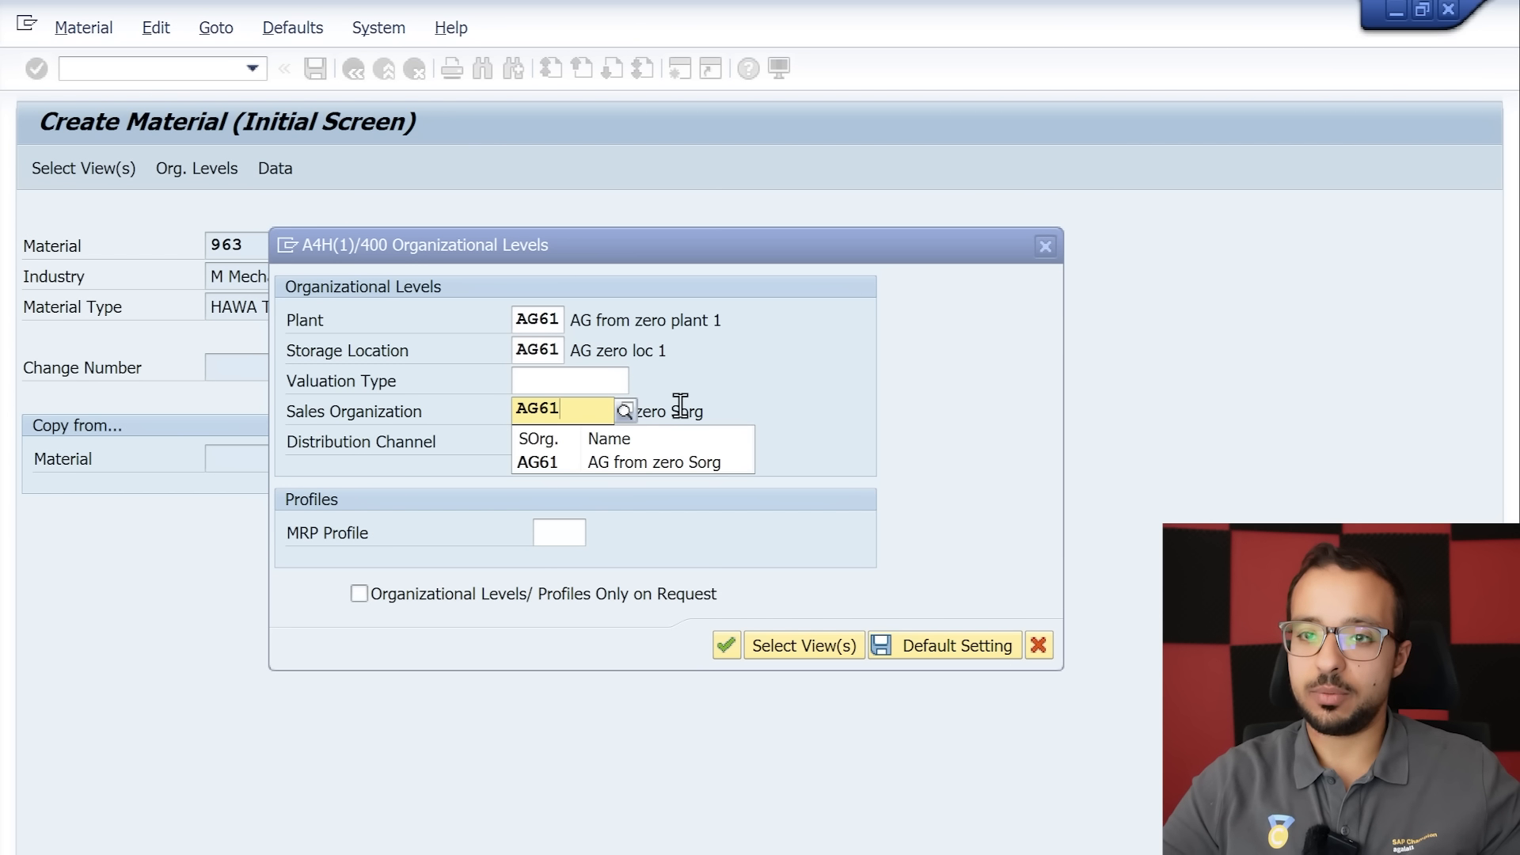
{"action": "key", "text": "Return"}
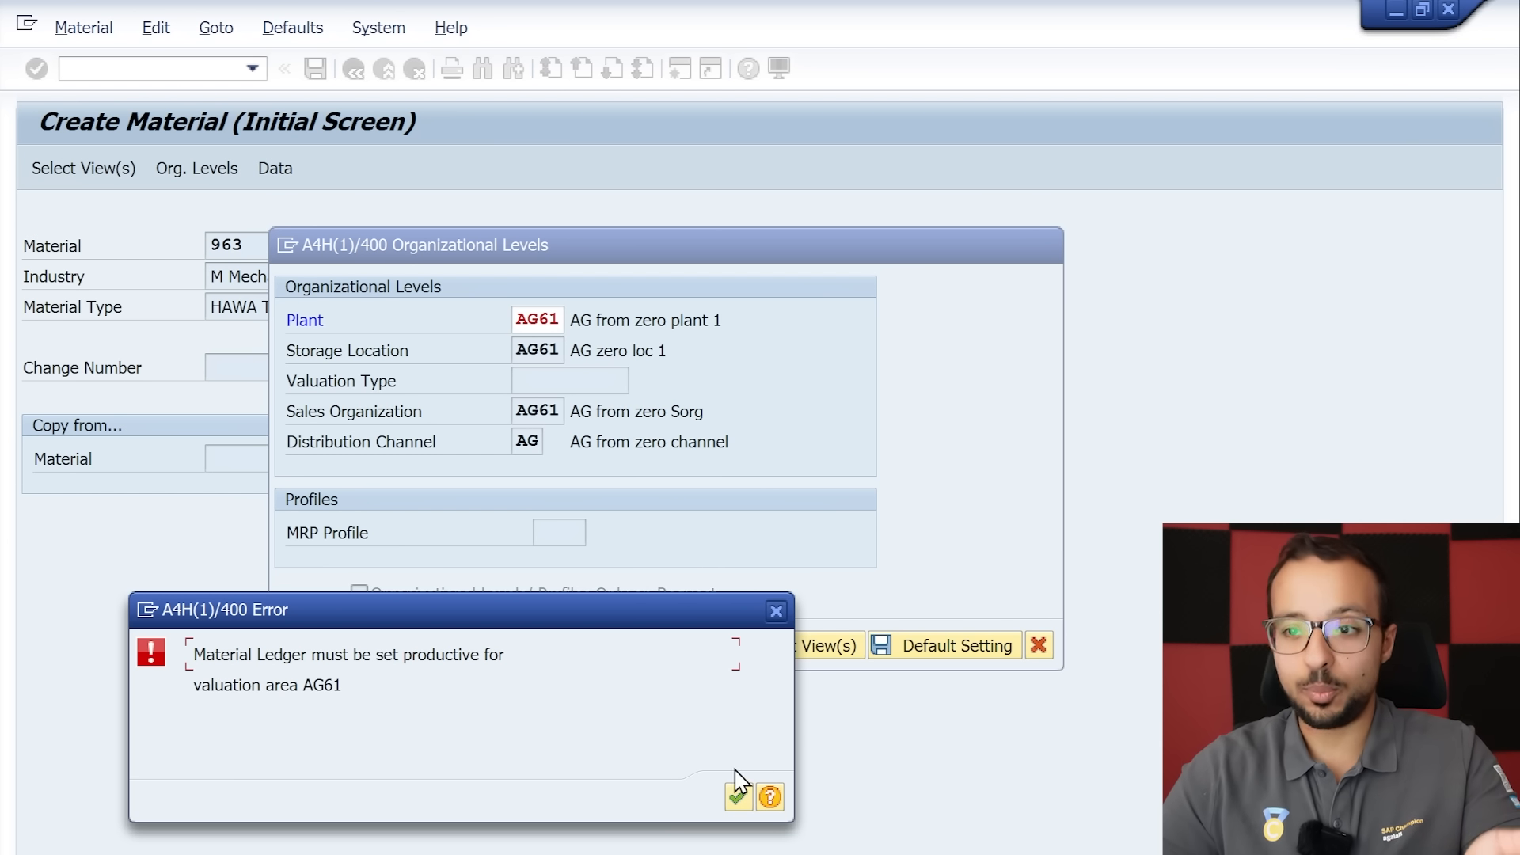
Examine the error's detailed help for the transactions that activate the material ledger and set it productive, and dismiss the error.
{"action": "left_click", "coordinate": [769, 799]}
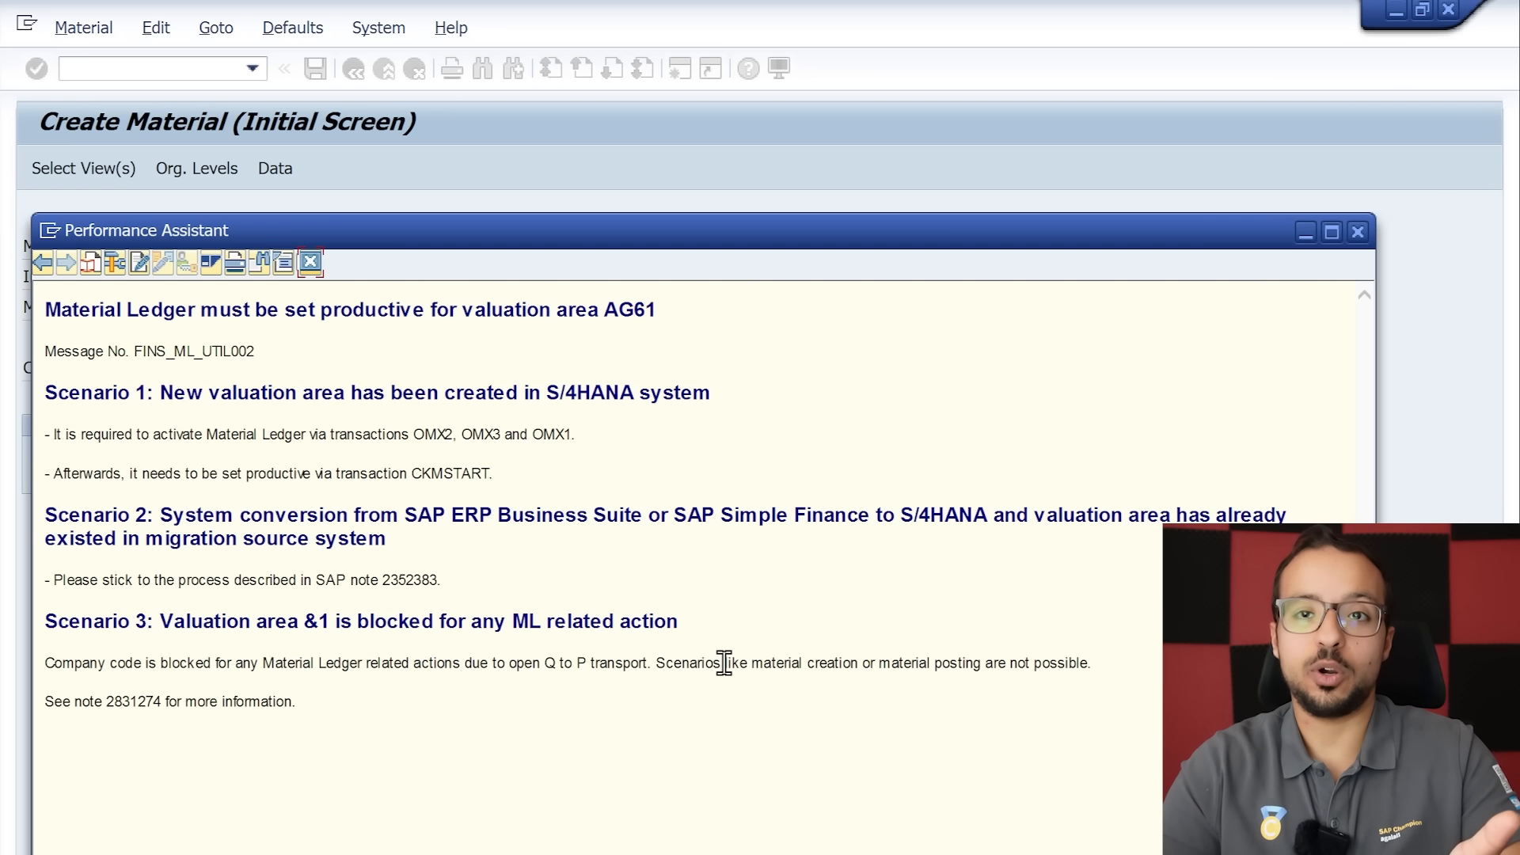
{"action": "double_click", "coordinate": [431, 483]}
{"action": "left_click", "coordinate": [448, 473]}
{"action": "double_click", "coordinate": [451, 473]}
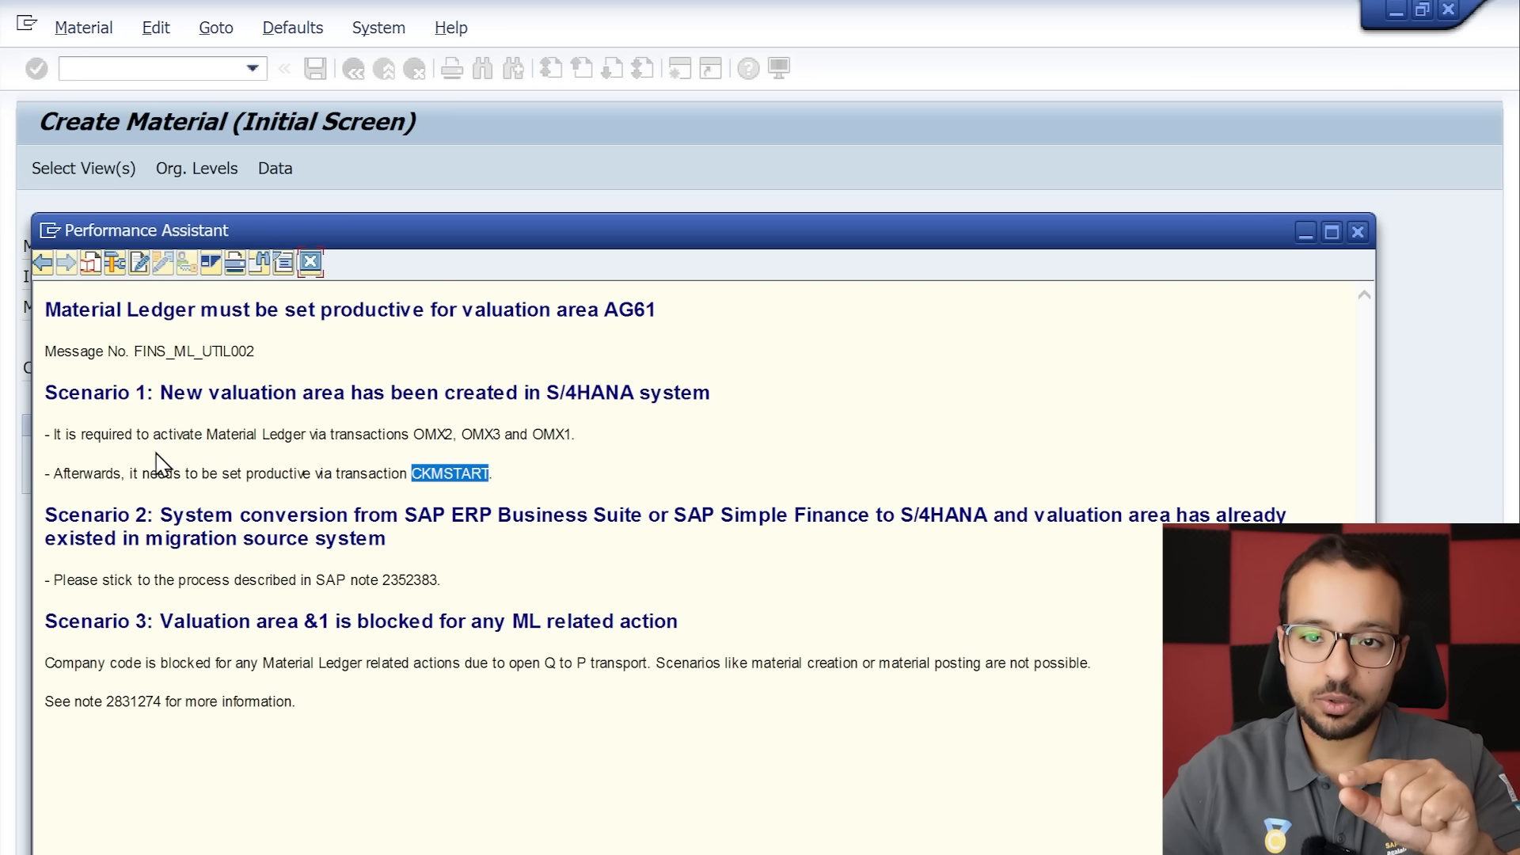
{"action": "left_click", "coordinate": [435, 435]}
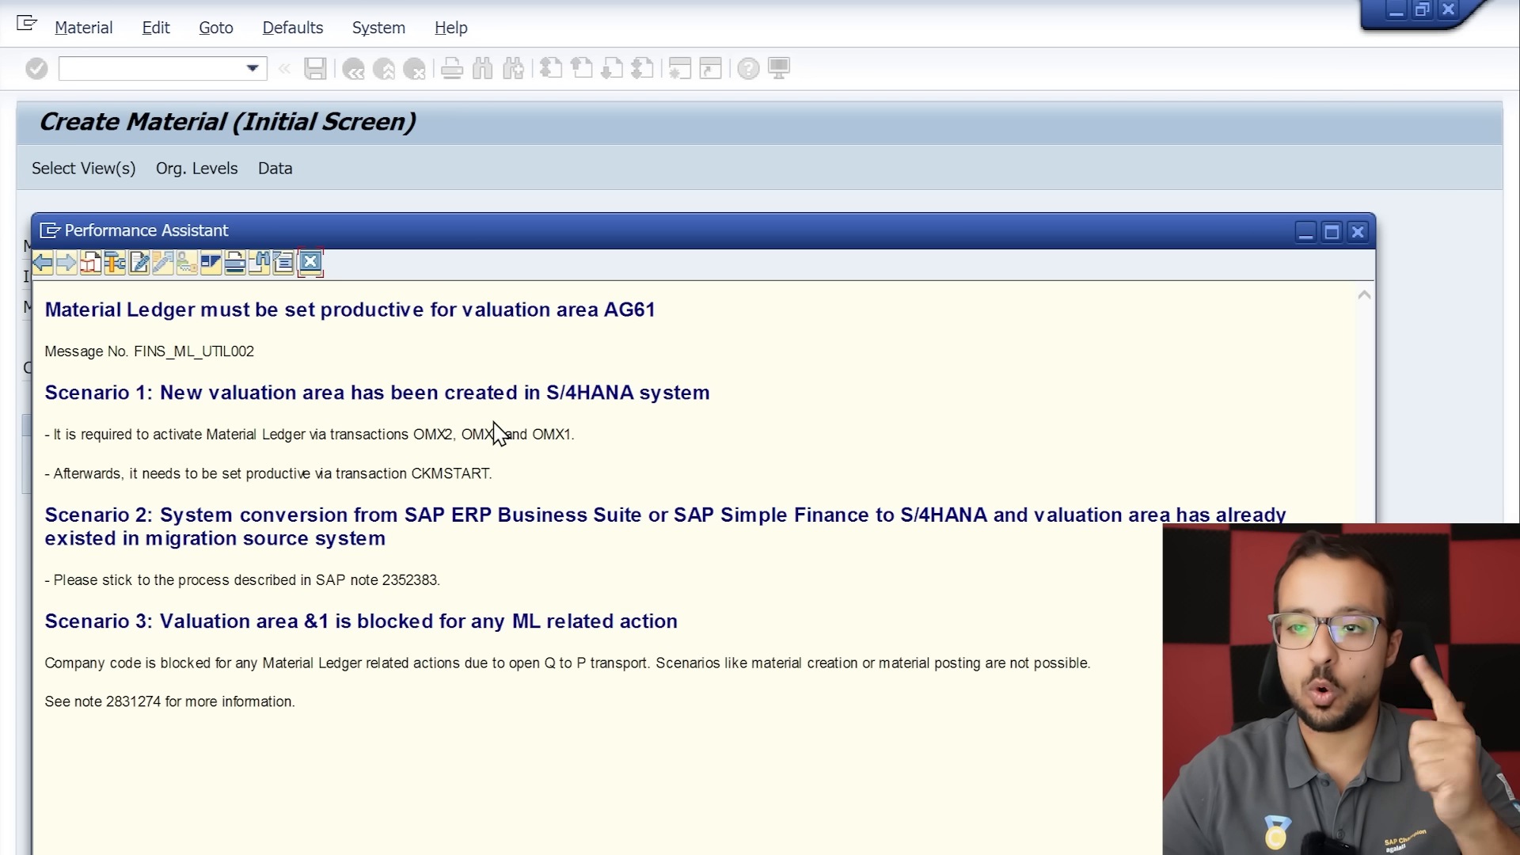
{"action": "double_click", "coordinate": [440, 471]}
{"action": "left_click_drag", "start_coordinate": [575, 434], "coordinate": [421, 443]}
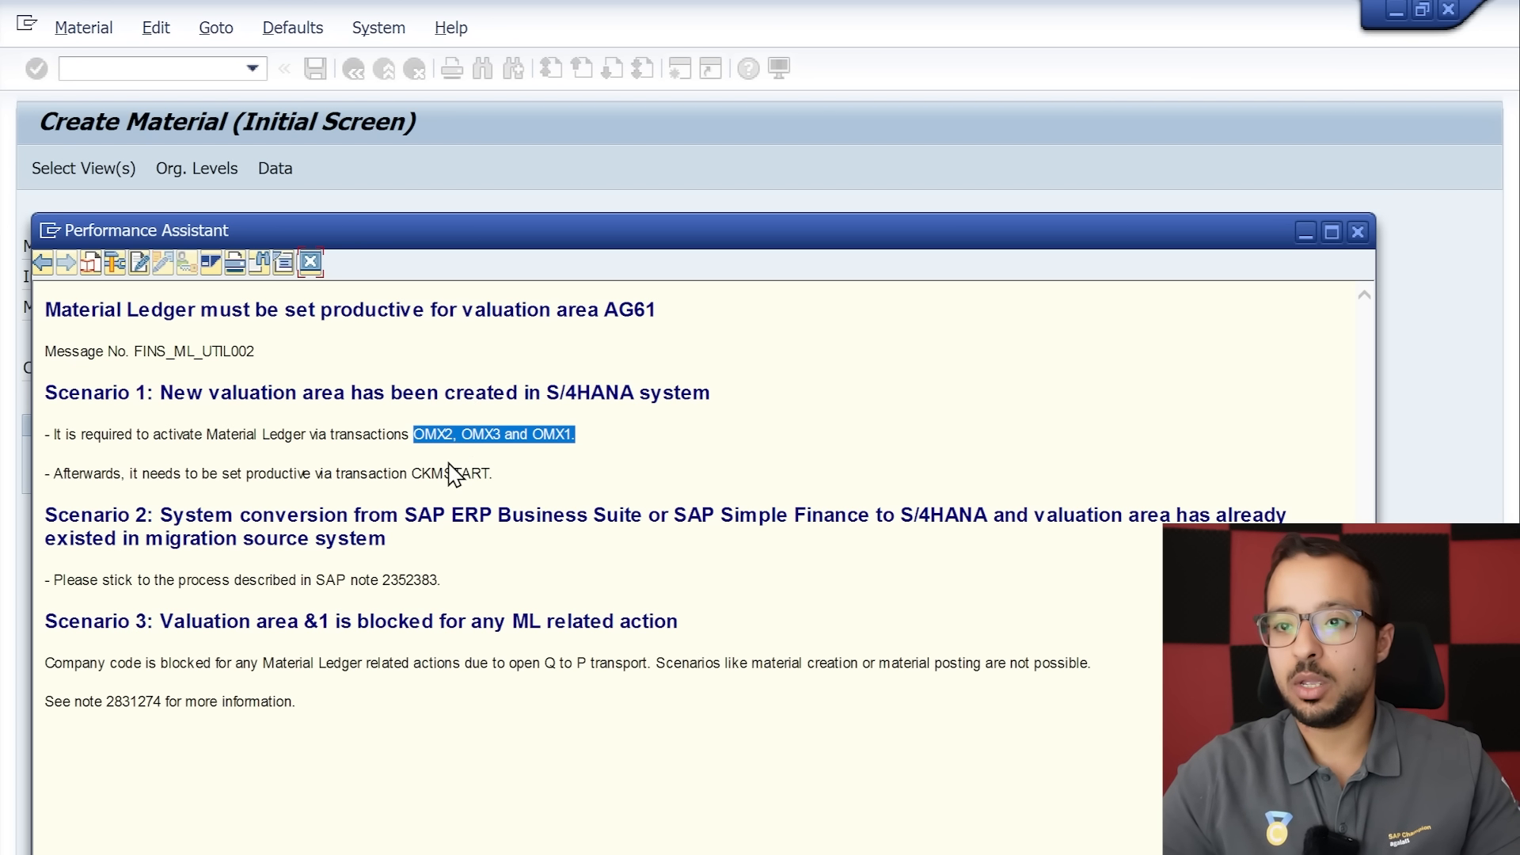
{"action": "double_click", "coordinate": [452, 473]}
{"action": "left_click", "coordinate": [308, 262]}
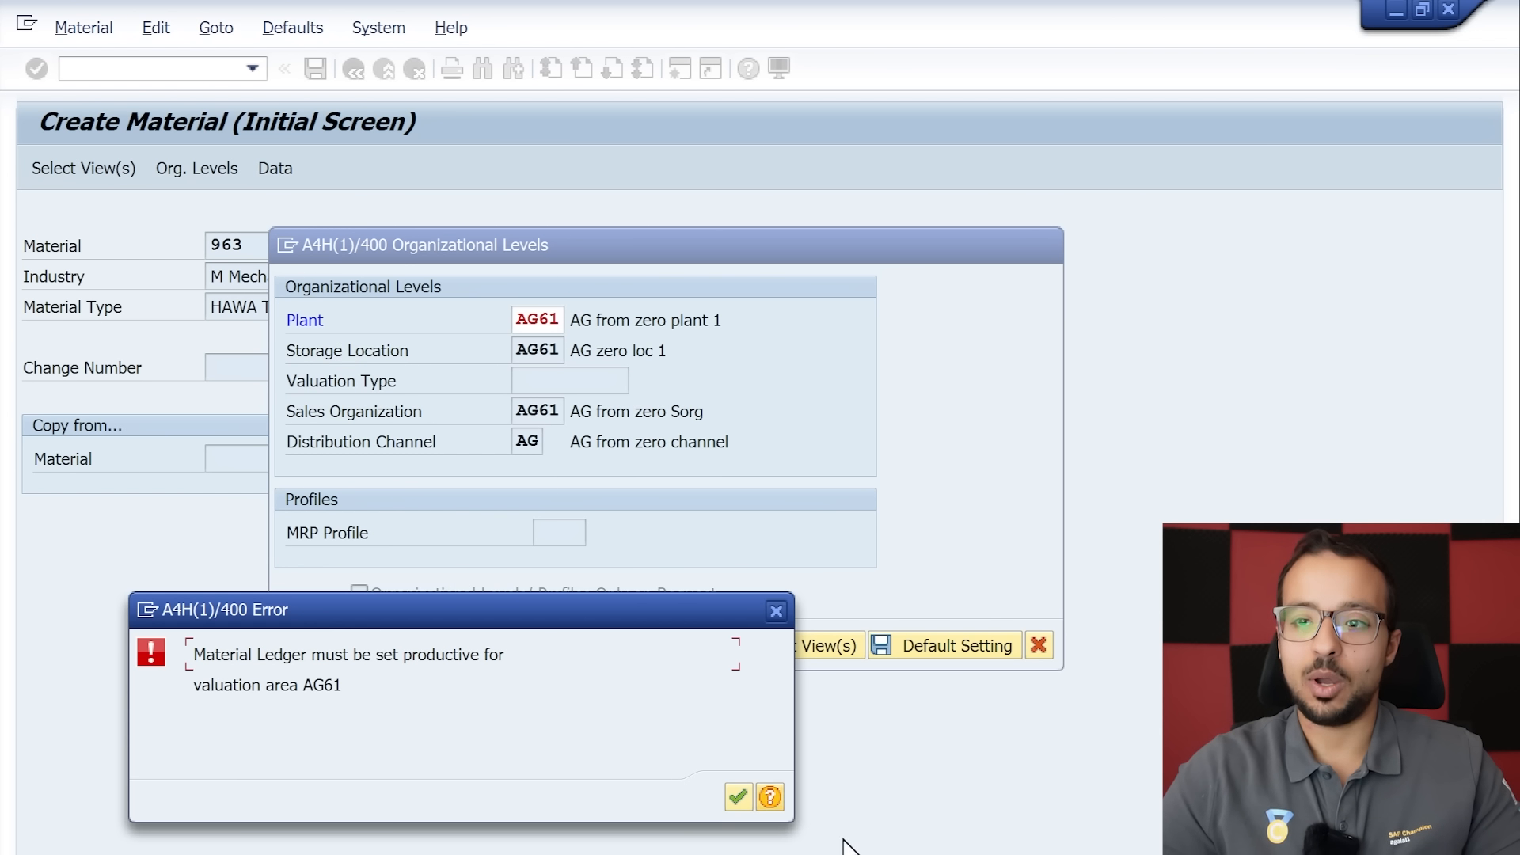
{"action": "left_click", "coordinate": [738, 797]}
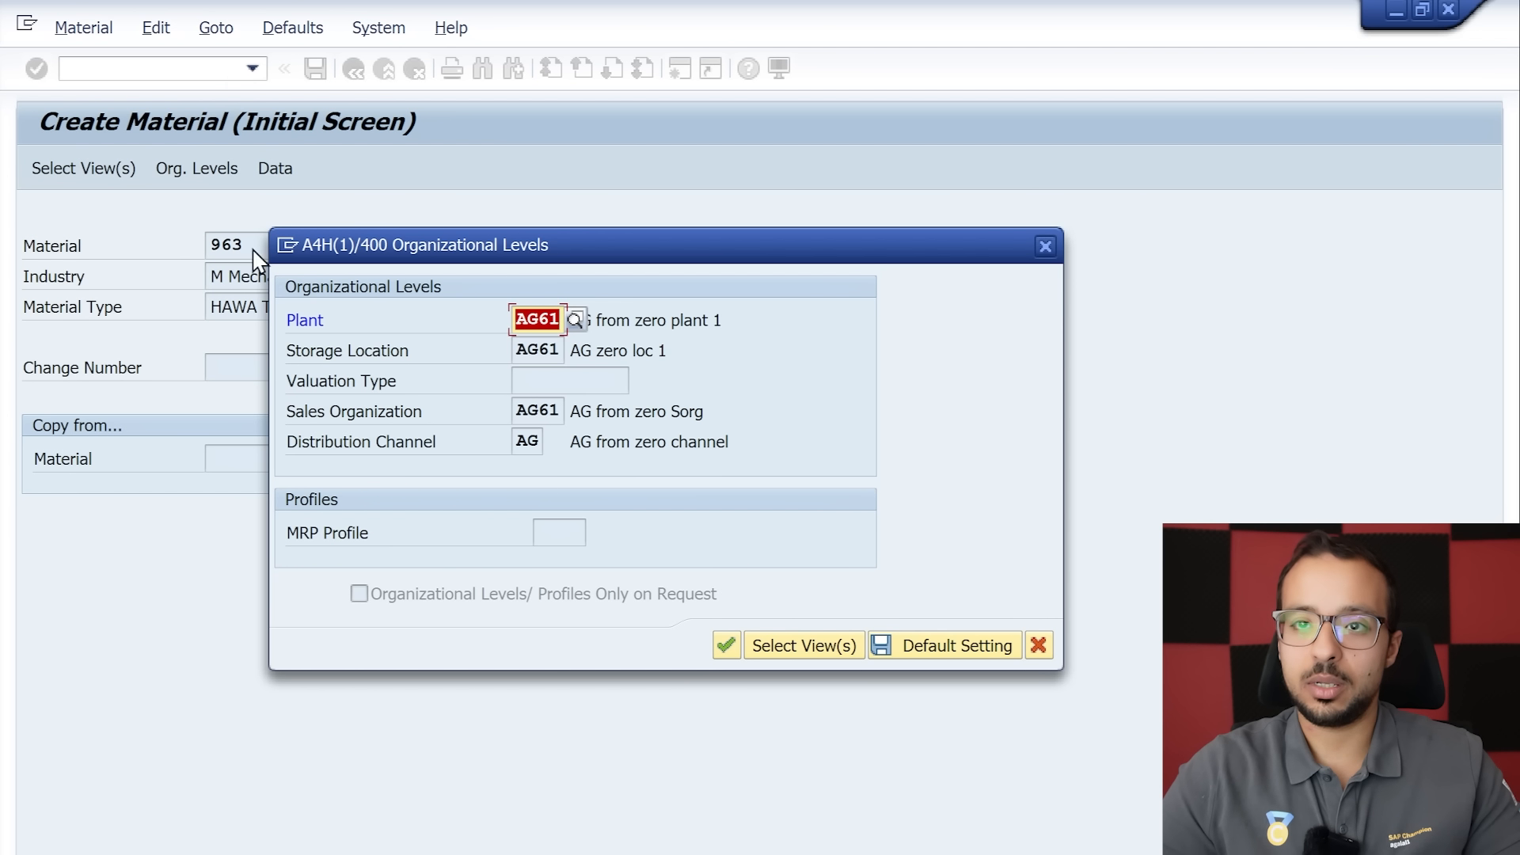
Open a new GUI window and start transaction OMX1 for the material ledger activation.
{"action": "left_click", "coordinate": [285, 242]}
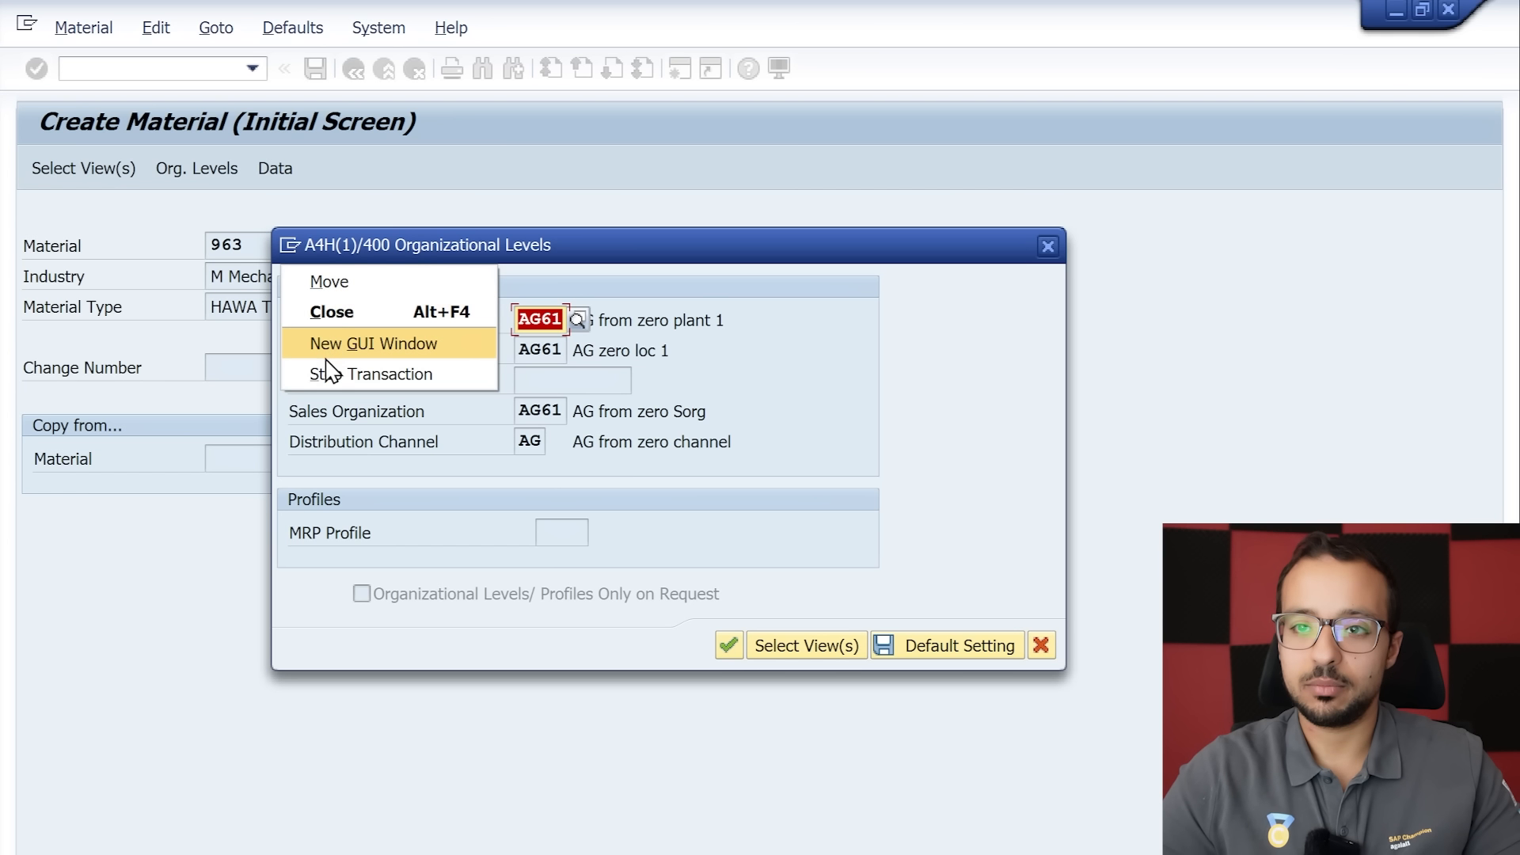
{"action": "left_click", "coordinate": [289, 456]}
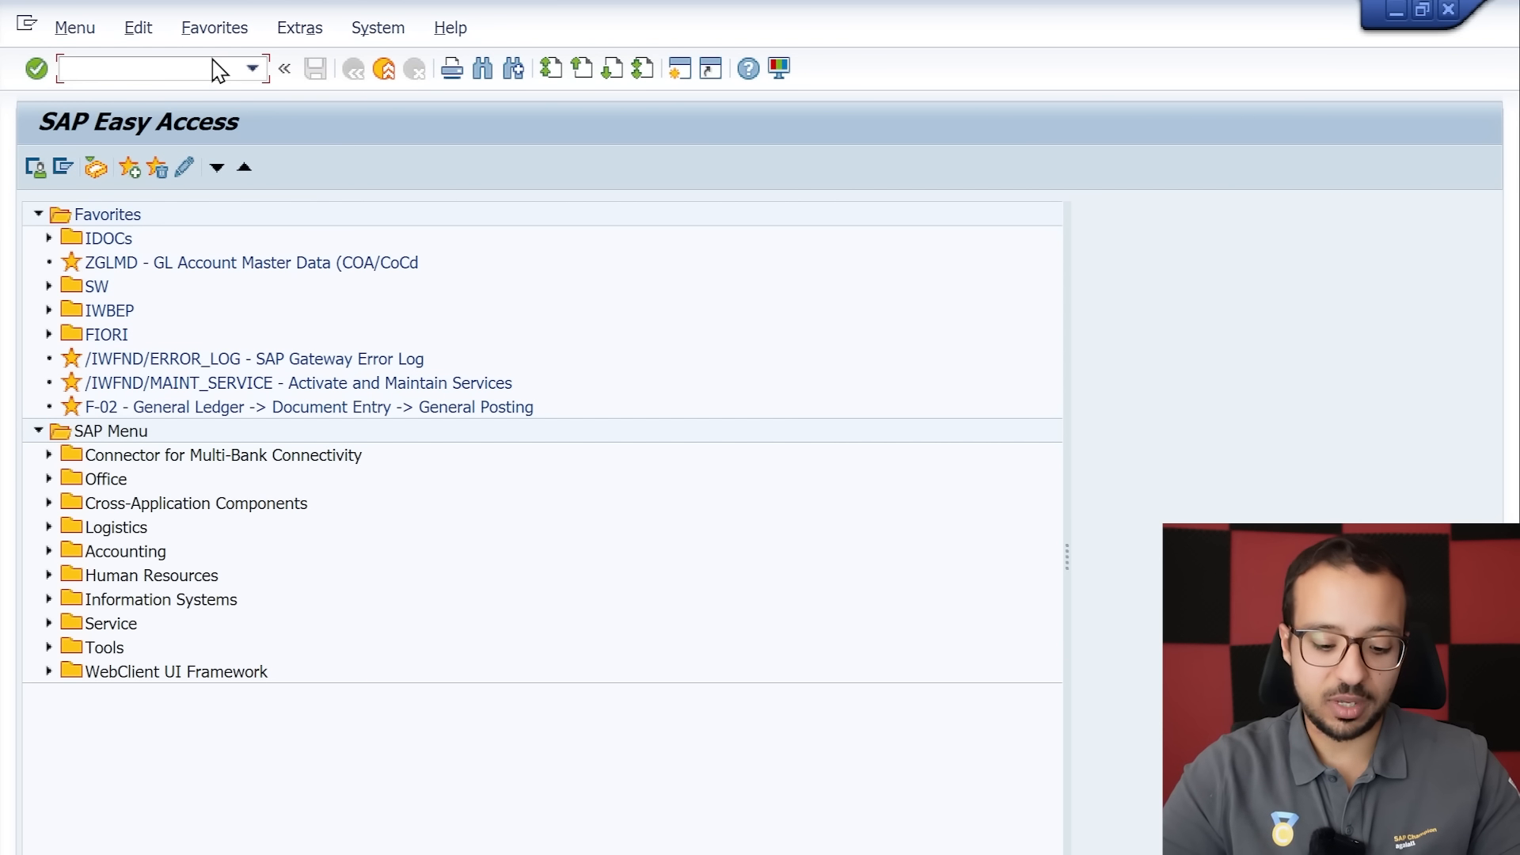
{"action": "type", "text": "OMX1"}
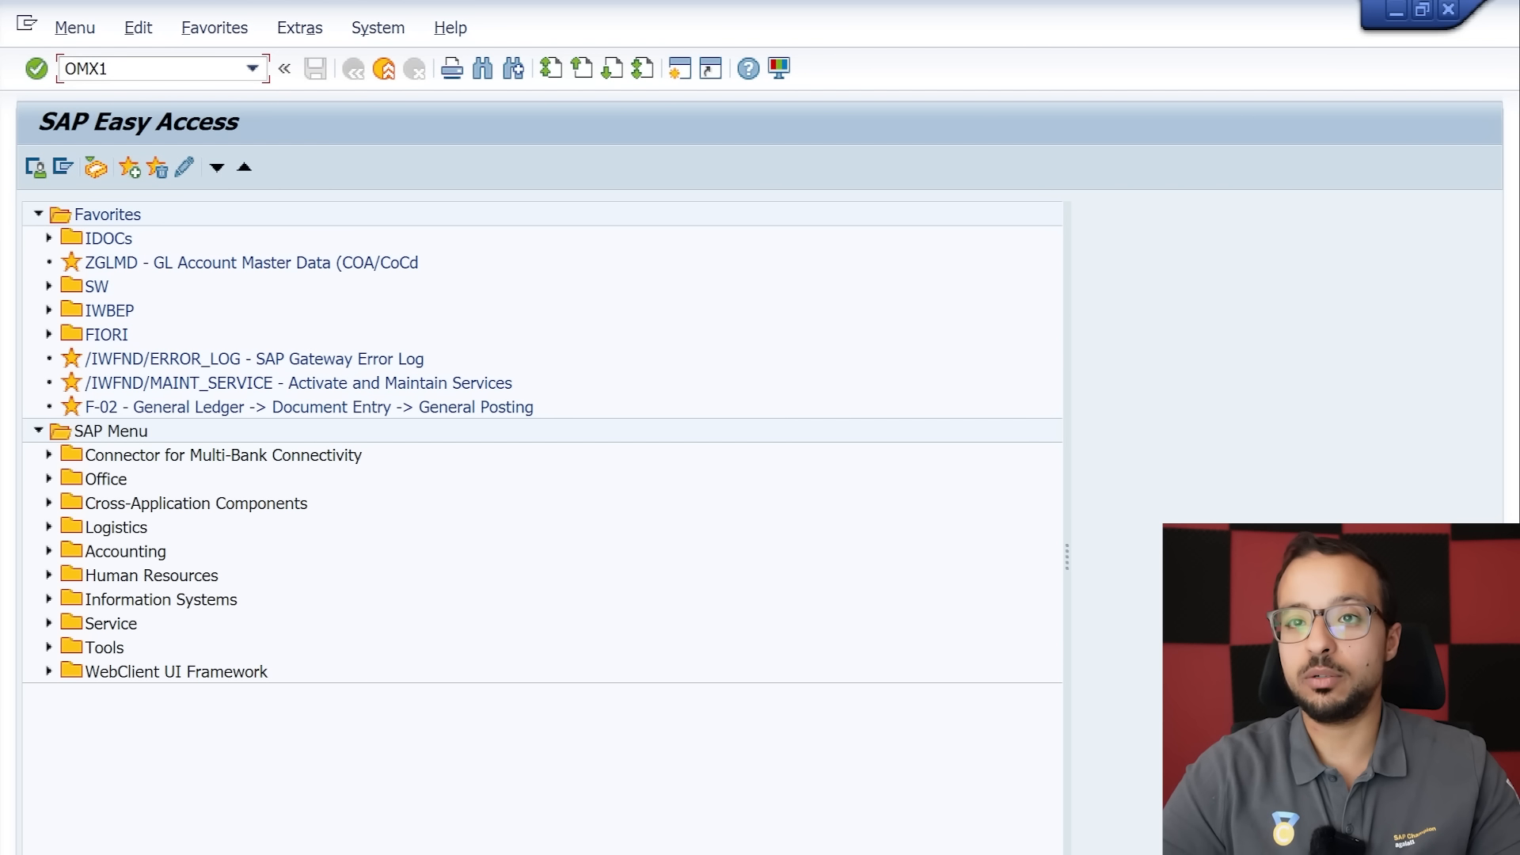
{"action": "key", "text": "Return"}
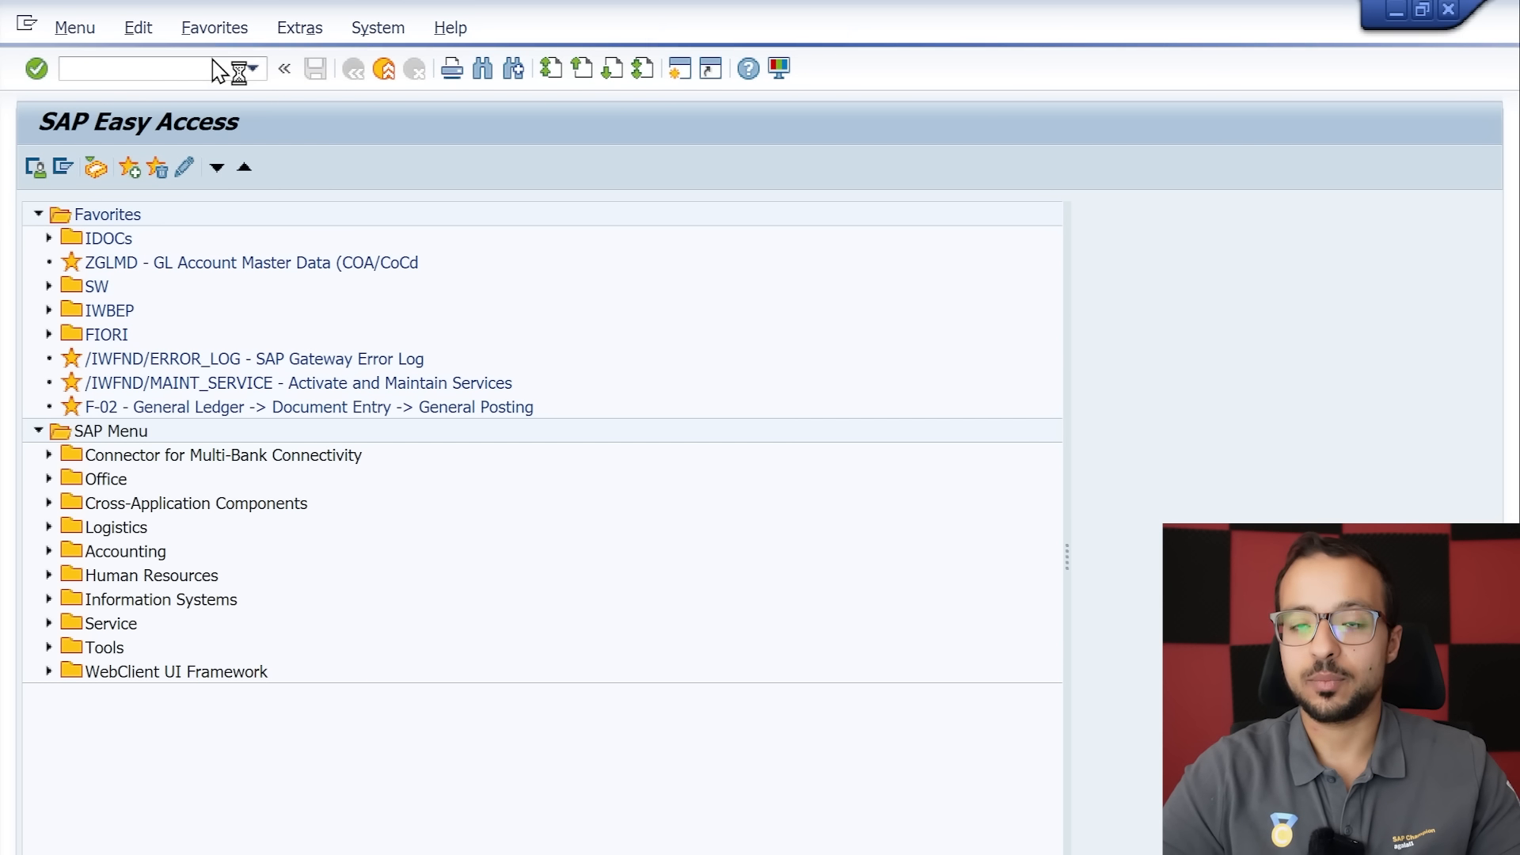
Position the activation list on valuation area AG61 and compare its material ledger settings with those of AG60.
{"action": "left_click", "coordinate": [376, 678]}
{"action": "type", "text": "ag61"}
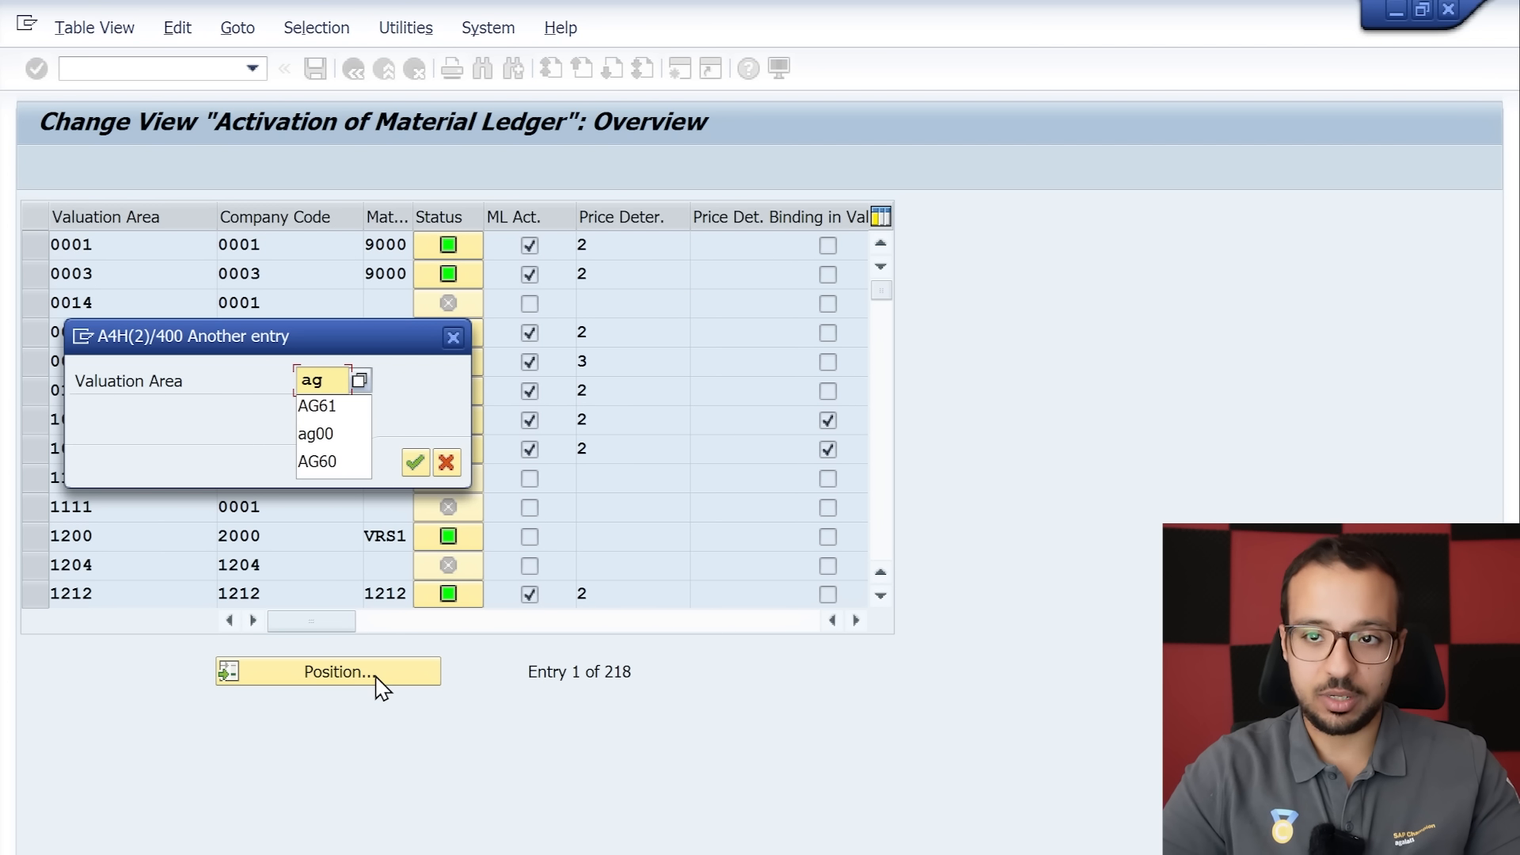
{"action": "key", "text": "Return"}
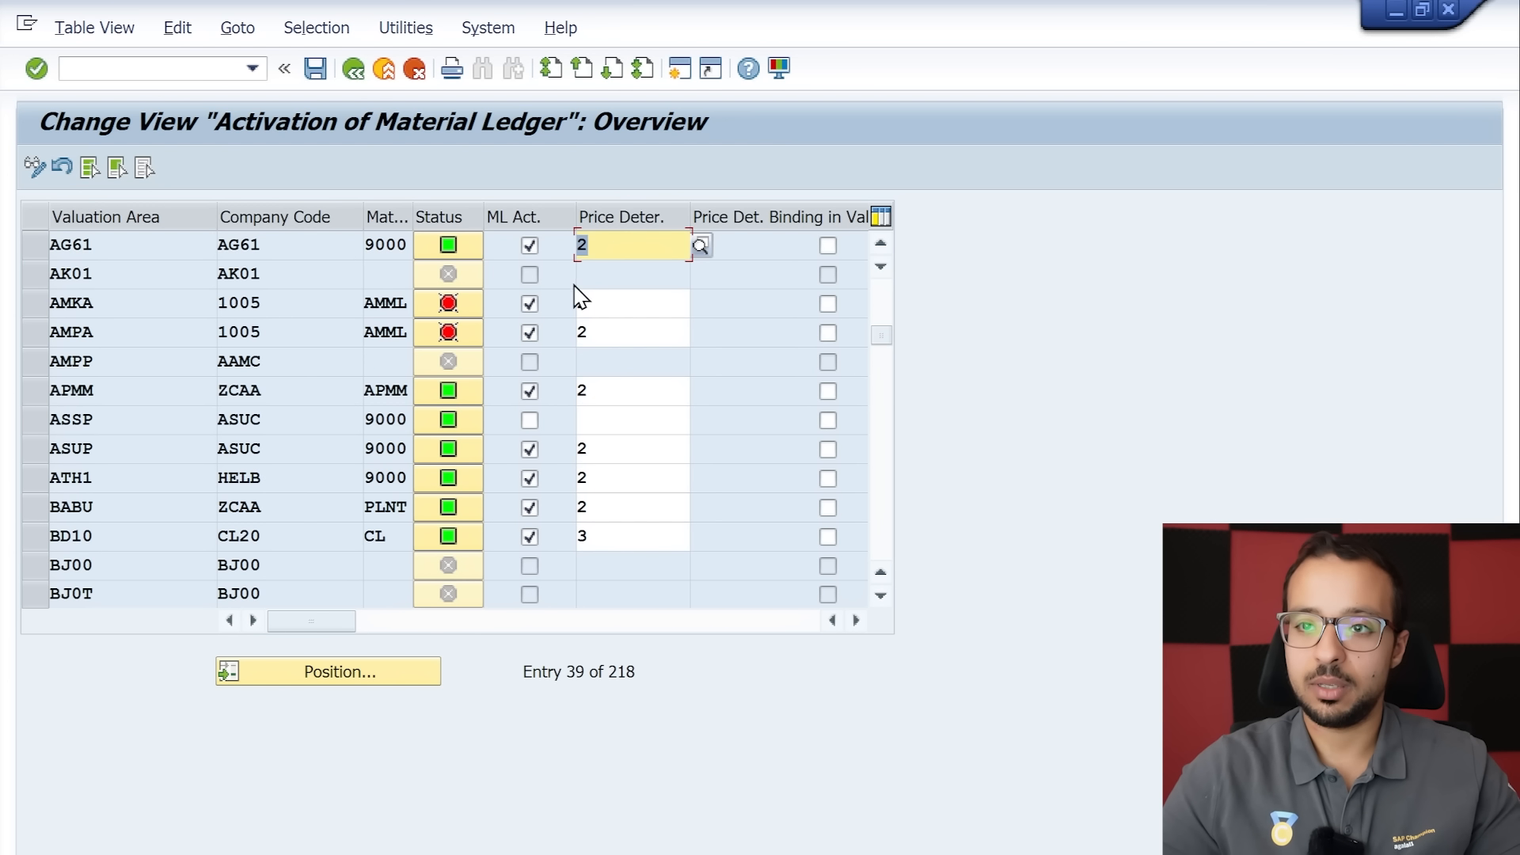
{"action": "left_click", "coordinate": [881, 243]}
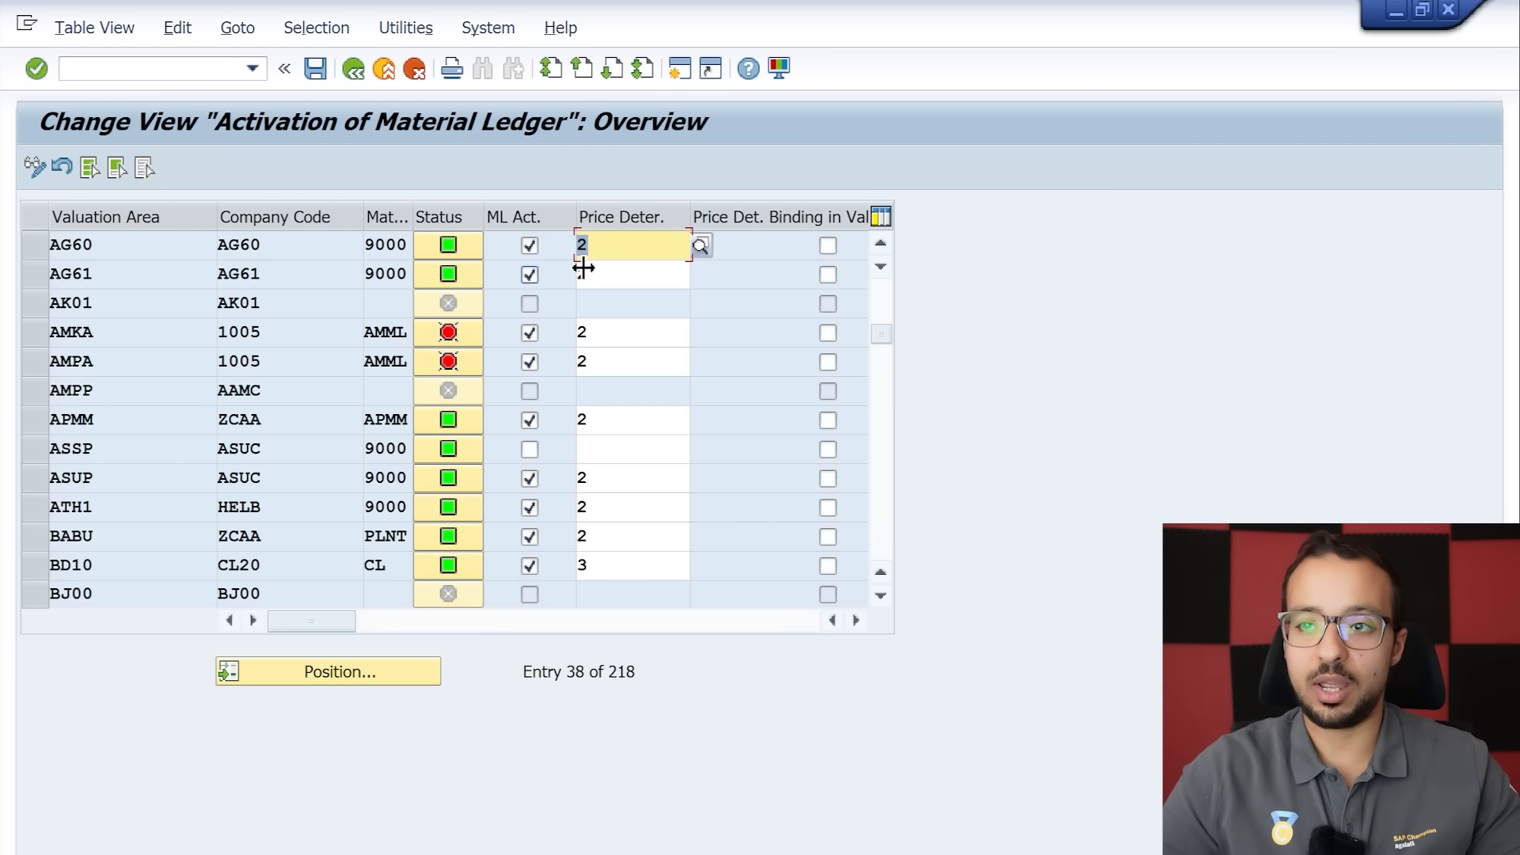
{"action": "left_click", "coordinate": [35, 276]}
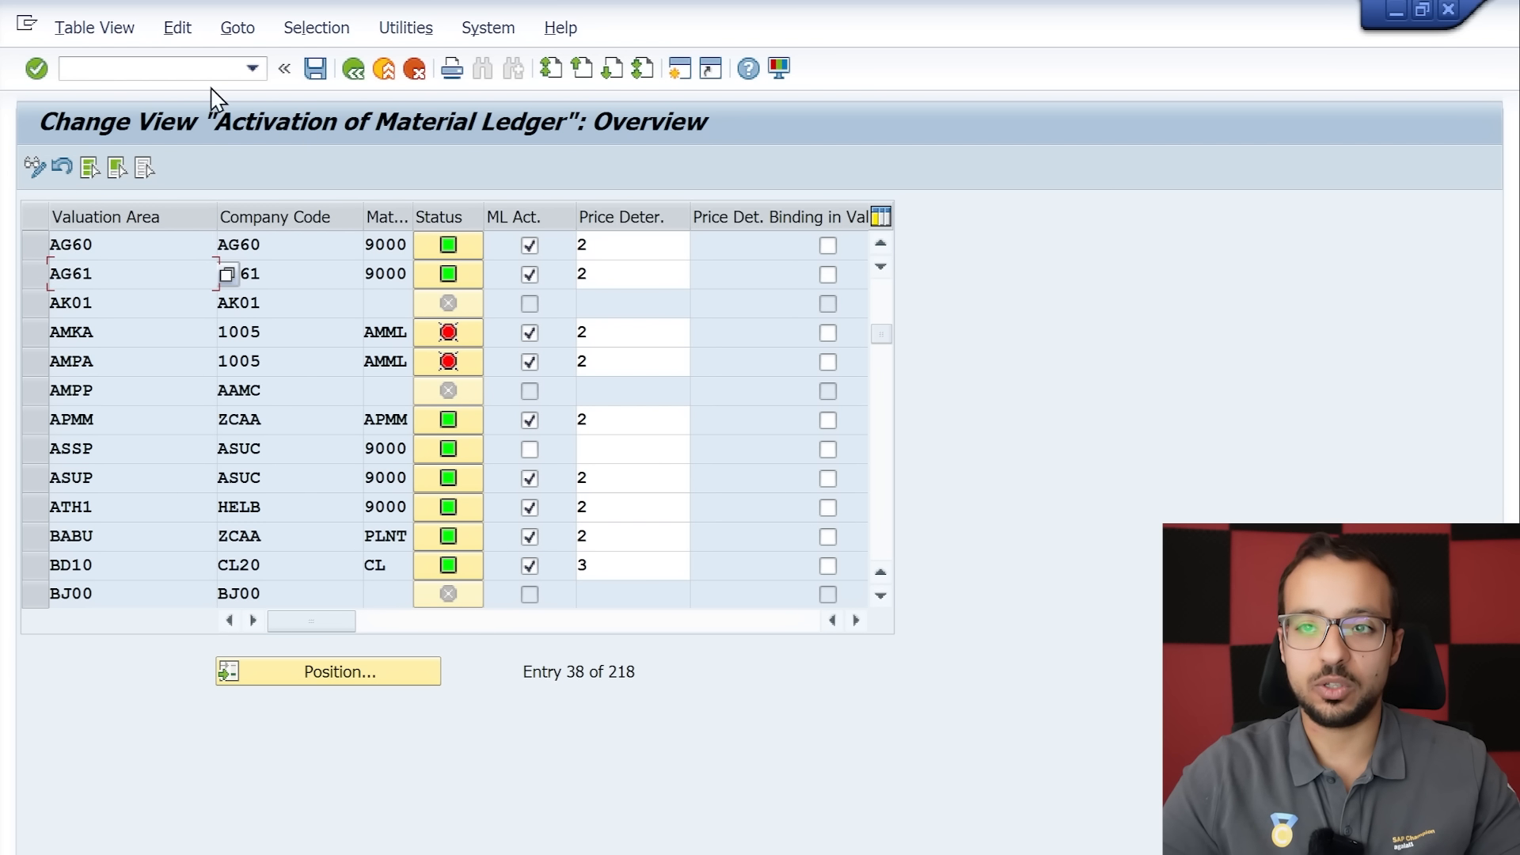
Switch to transaction OMX2 to view the material ledger type definitions.
{"action": "left_click", "coordinate": [205, 65]}
{"action": "type", "text": "/nomx2"}
{"action": "key", "text": "Return"}
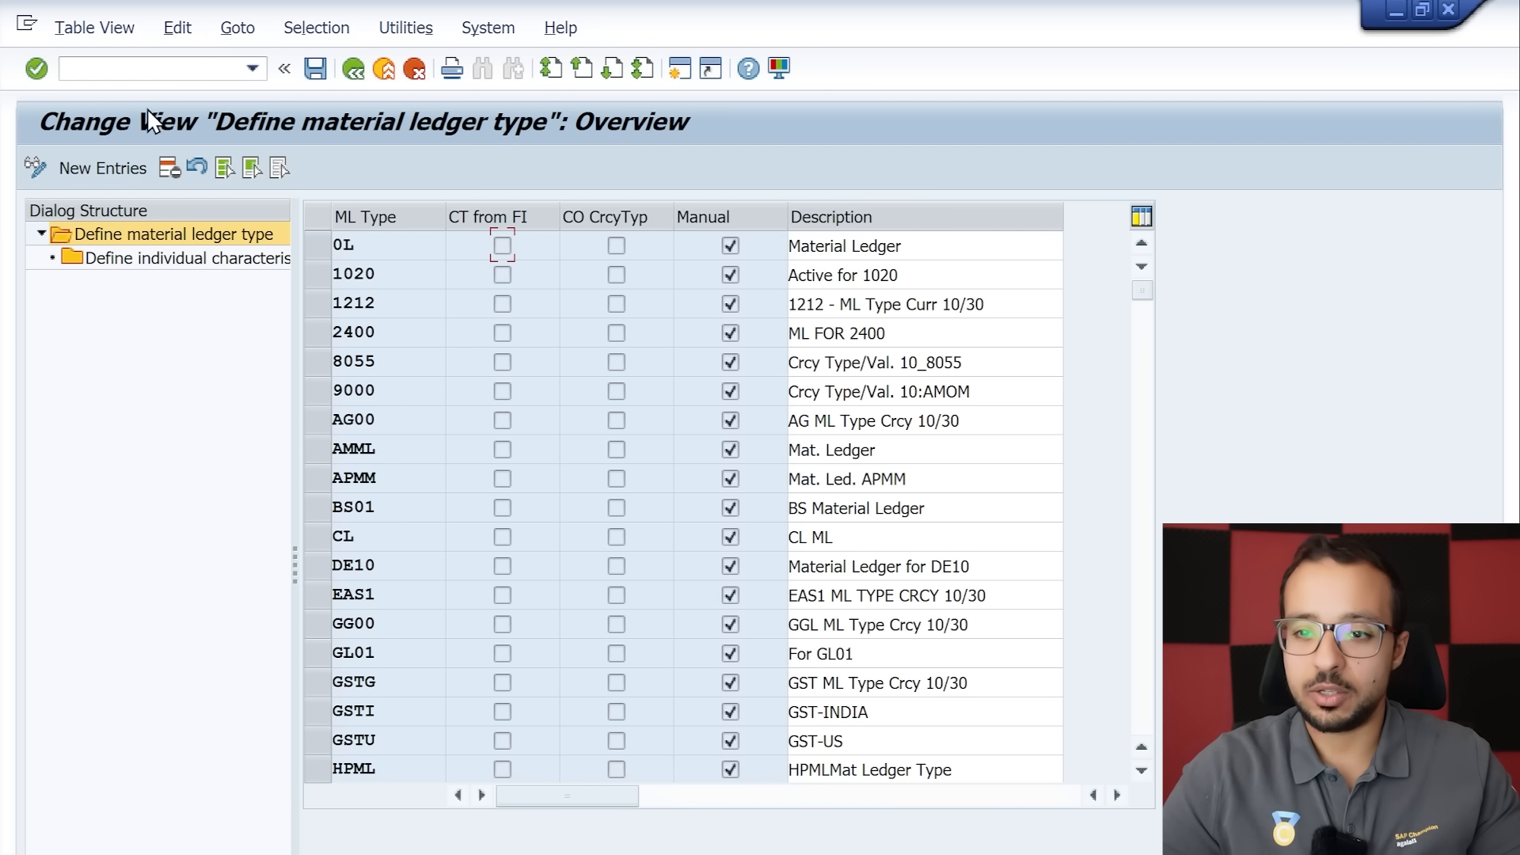
Switch to transaction OMX3 and compare the material ledger type assignments of valuation areas AG61 and AG60.
{"action": "left_click", "coordinate": [197, 67]}
{"action": "type", "text": "/nomx3"}
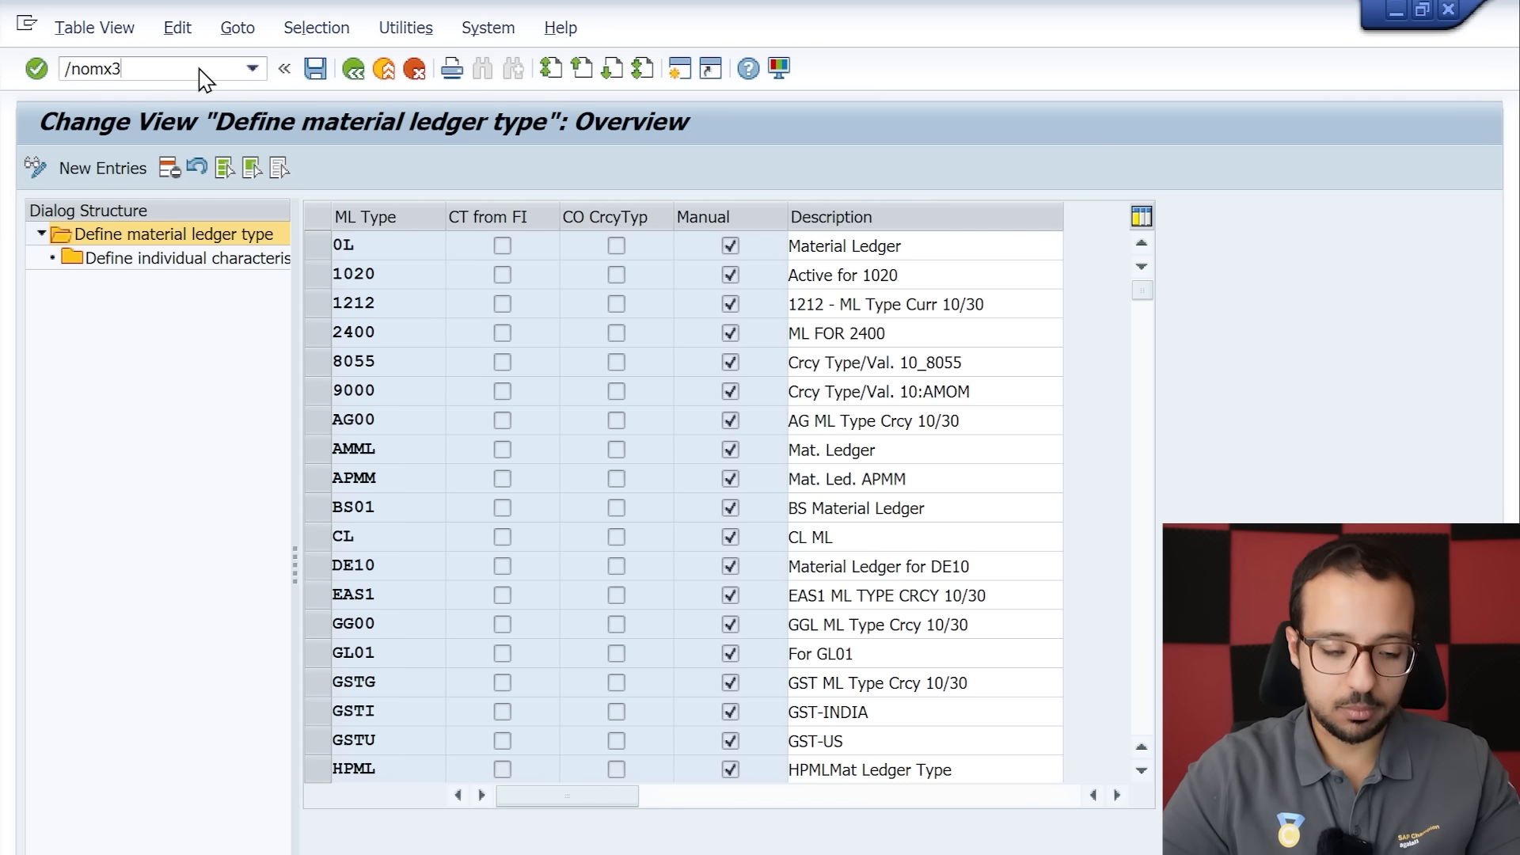
{"action": "key", "text": "Return"}
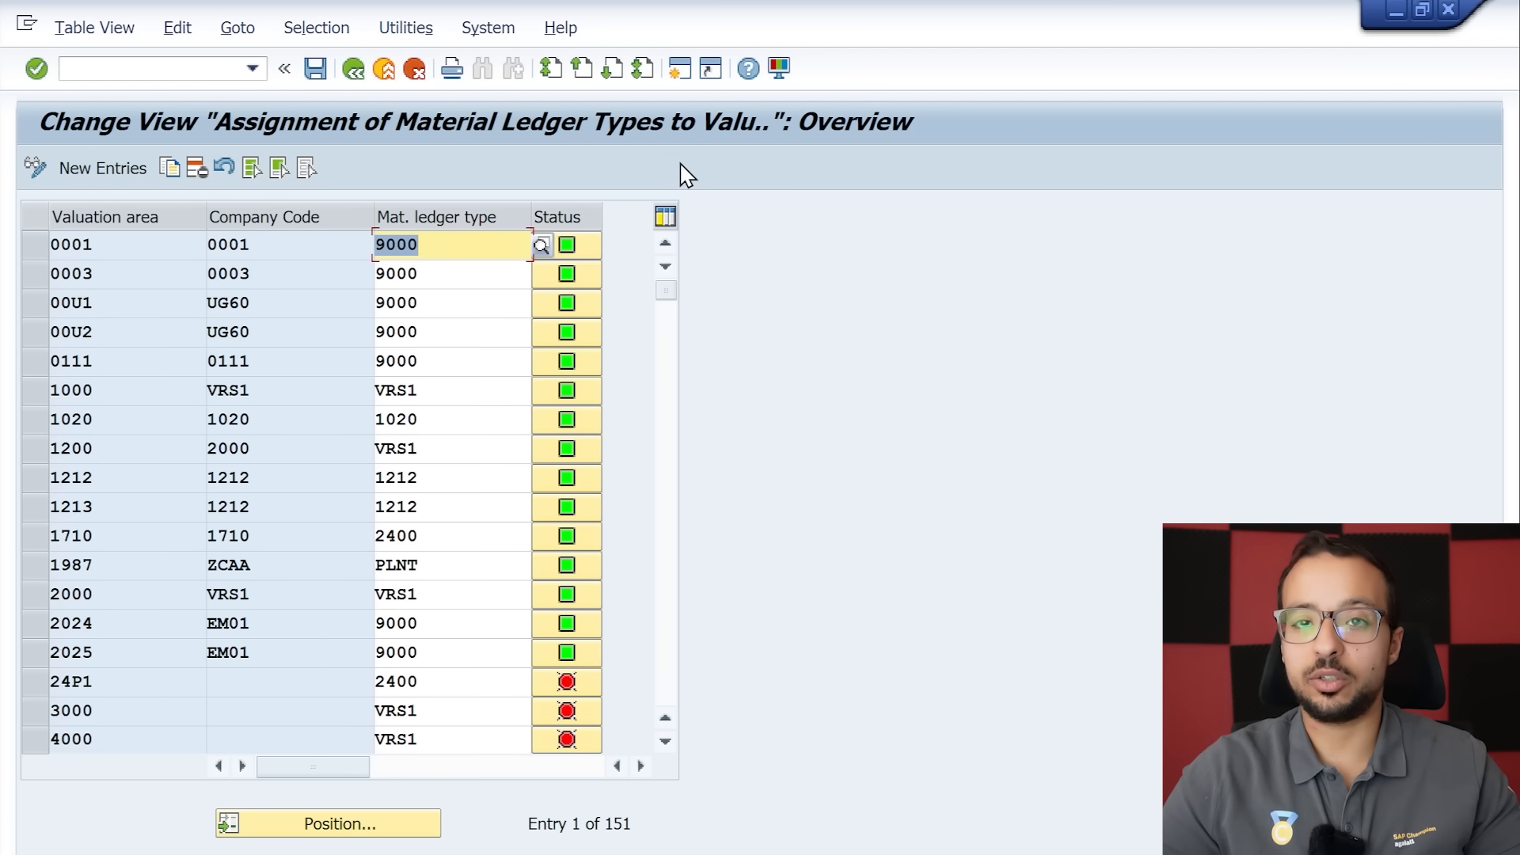
{"action": "left_click", "coordinate": [358, 827]}
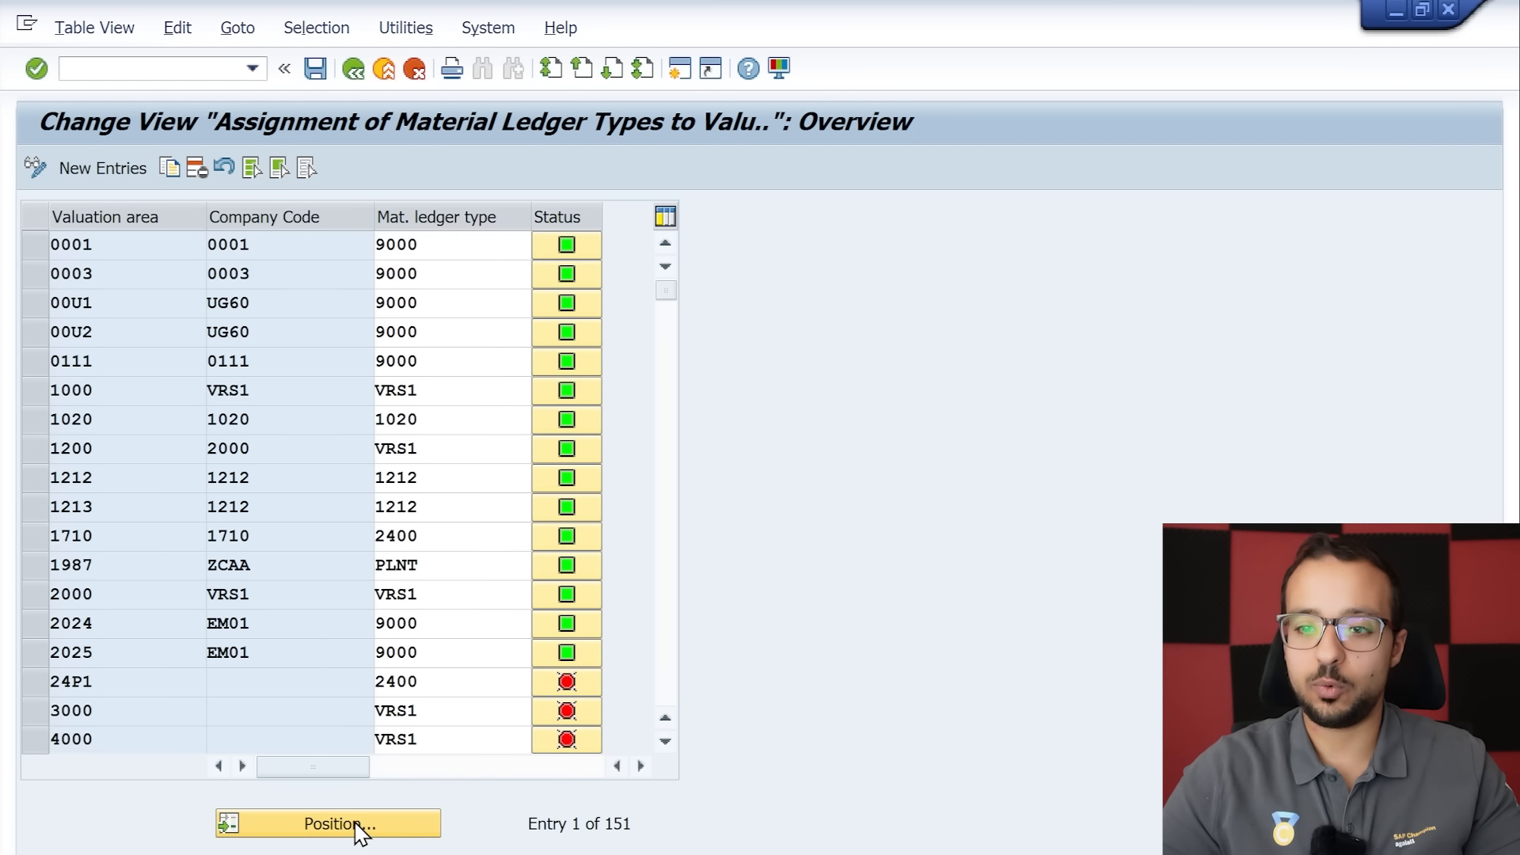
{"action": "type", "text": "AG61"}
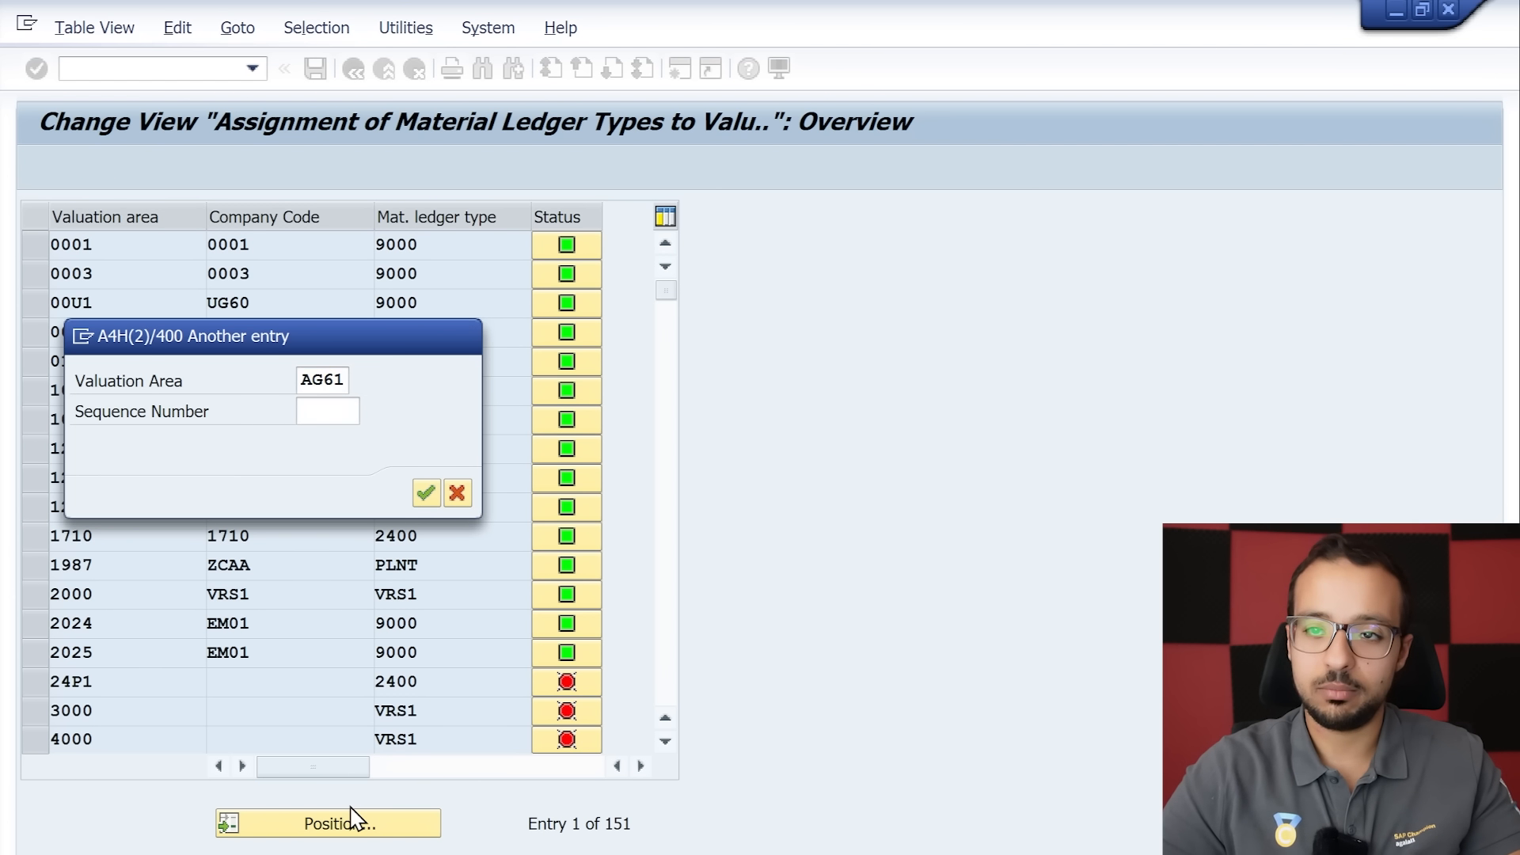
{"action": "key", "text": "Return"}
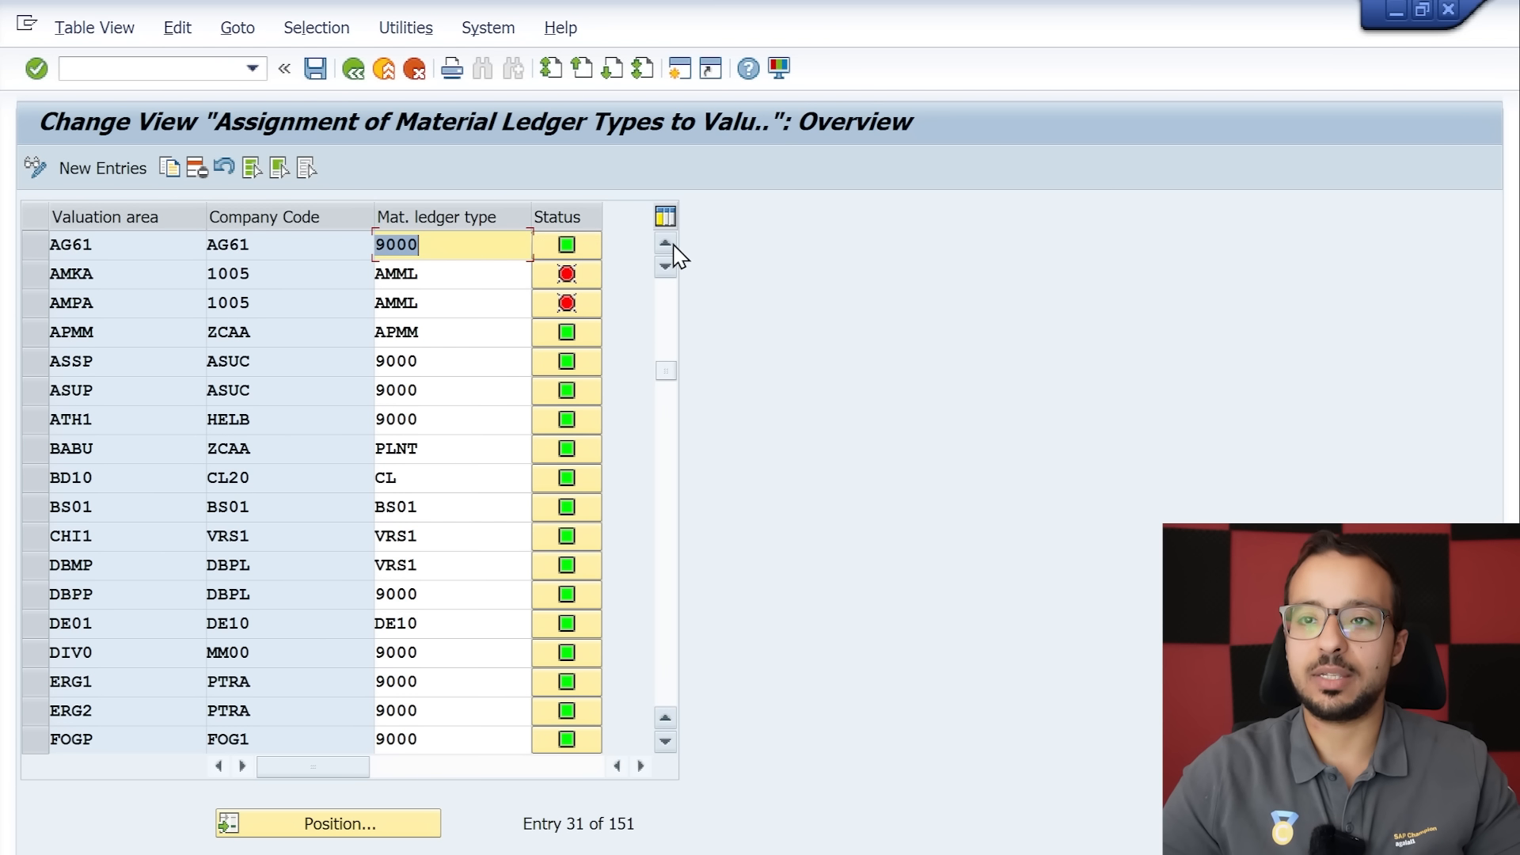
{"action": "left_click", "coordinate": [667, 244]}
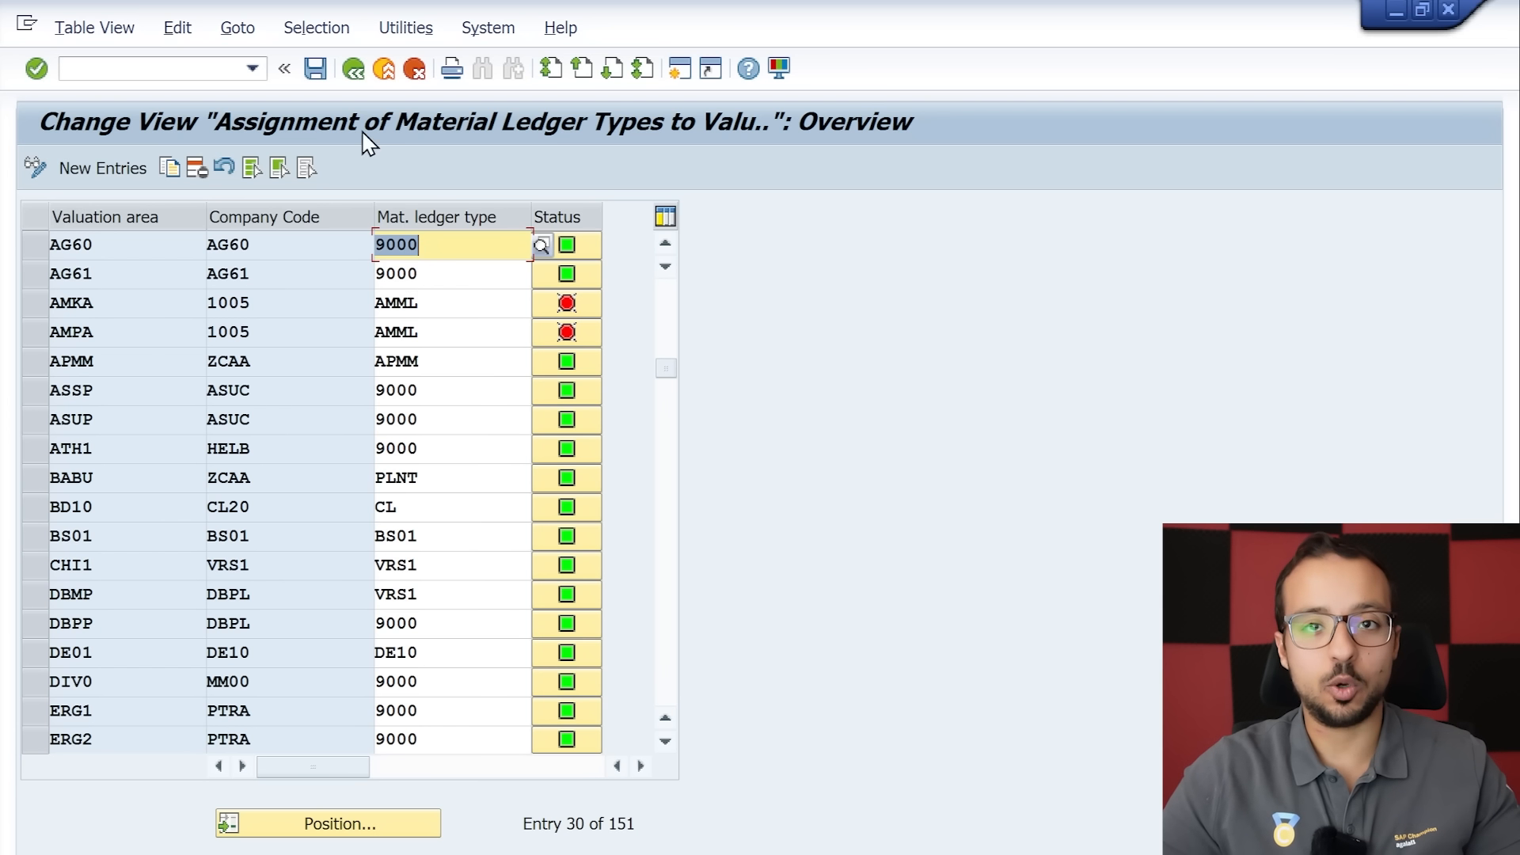
Run the material ledger production startup in transaction CKMSTART for plant AG61, with background processing and test run switched off.
{"action": "left_click", "coordinate": [157, 67]}
{"action": "type", "text": "/n"}
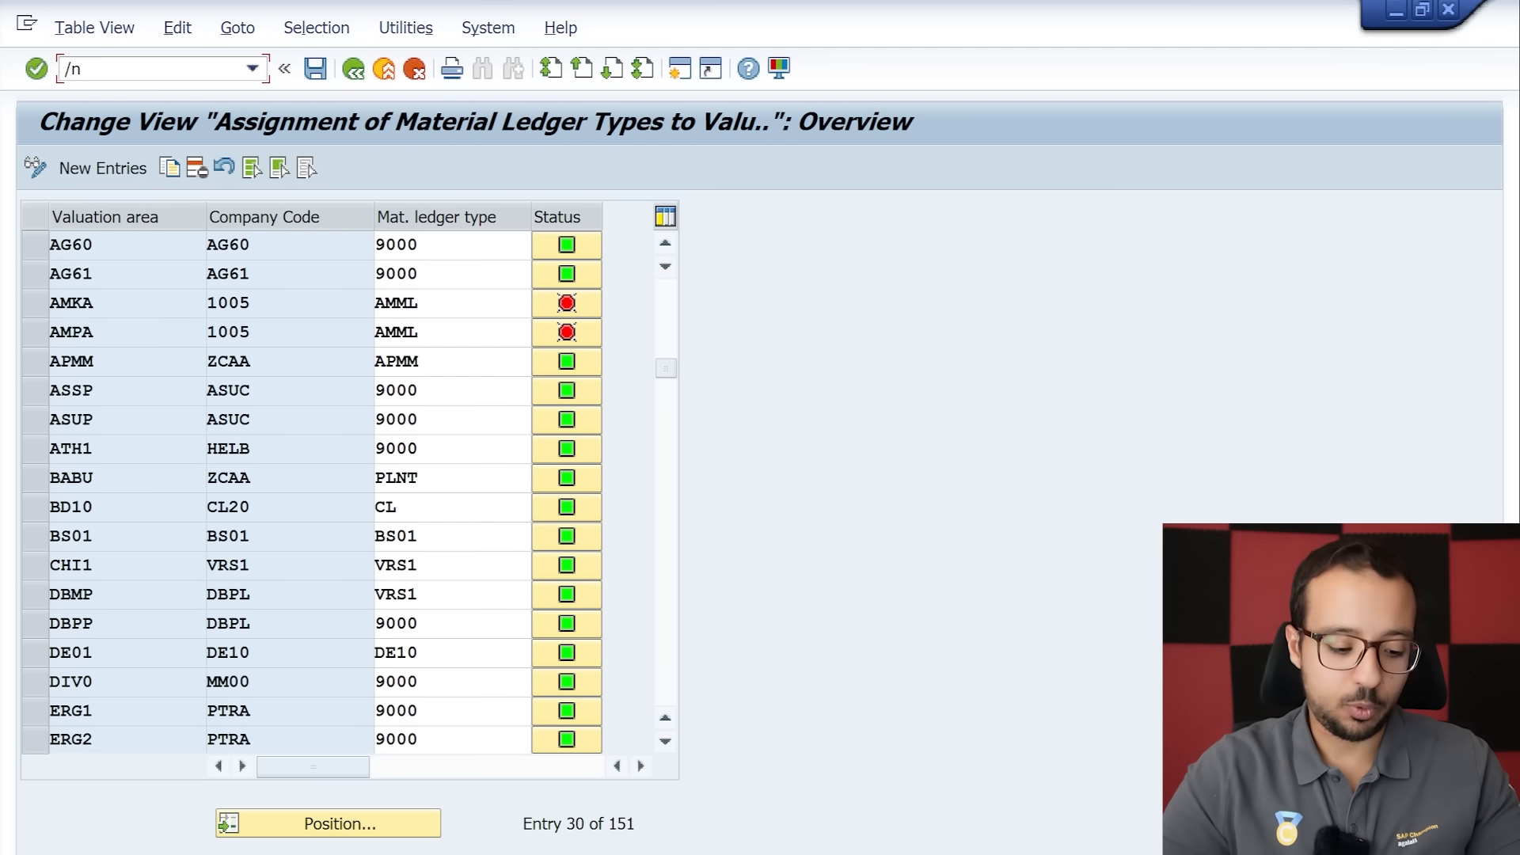
{"action": "type", "text": "ckmstart"}
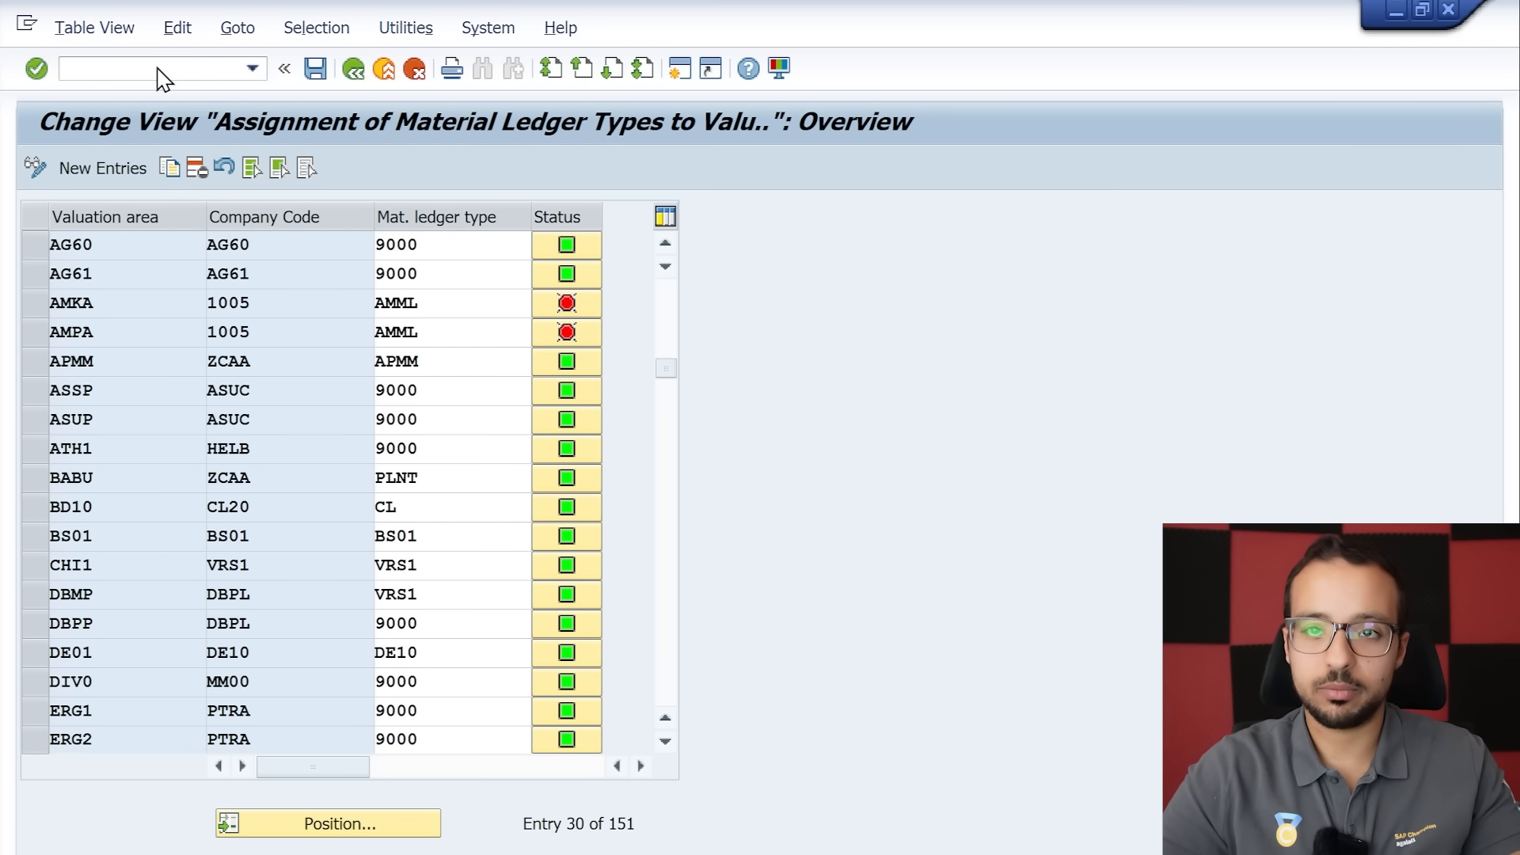
{"action": "key", "text": "Return"}
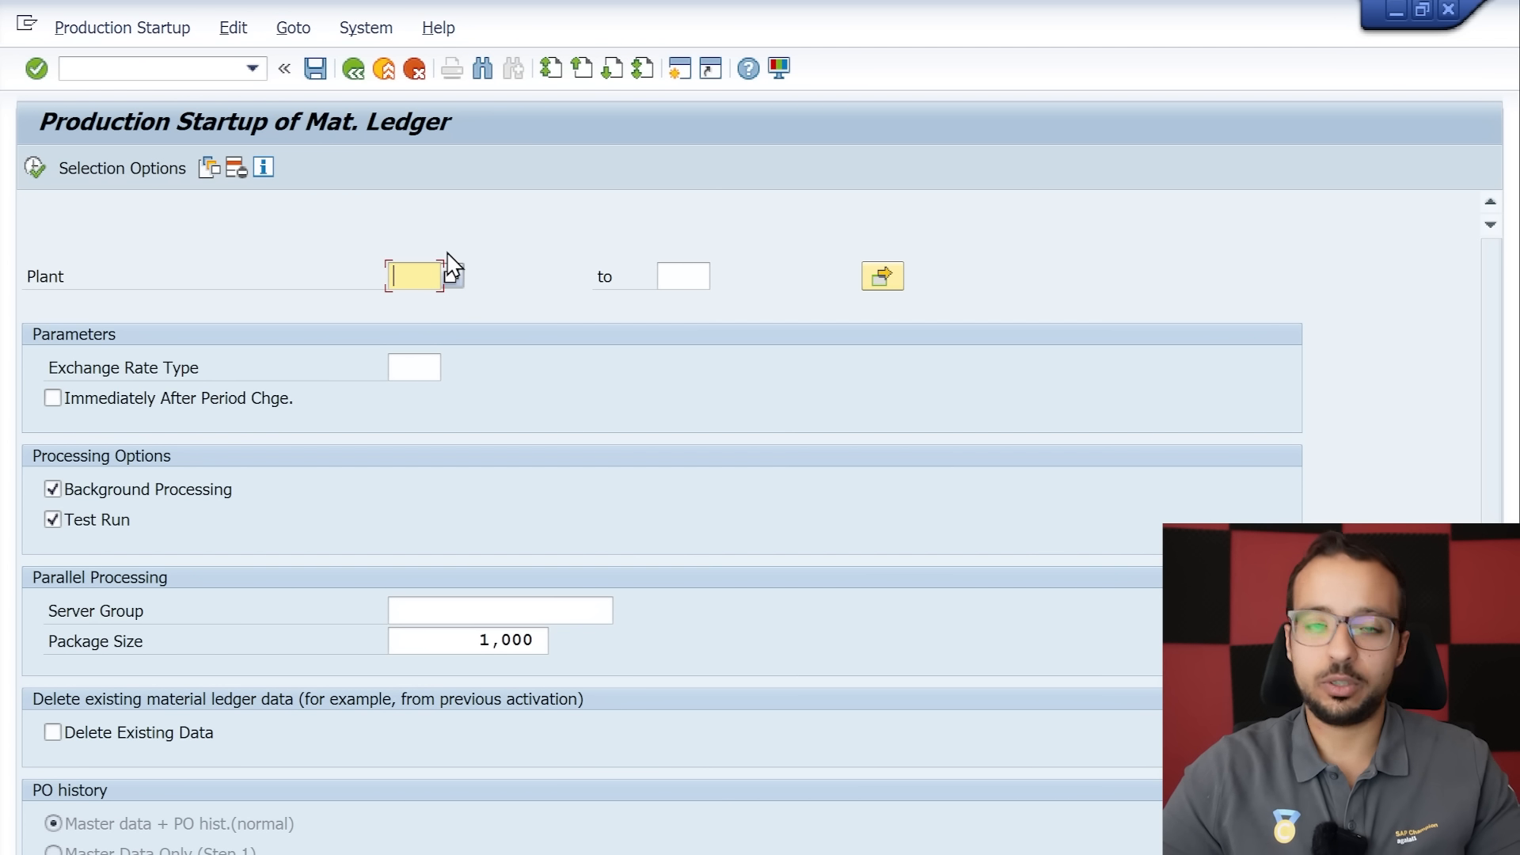
{"action": "type", "text": "AG61"}
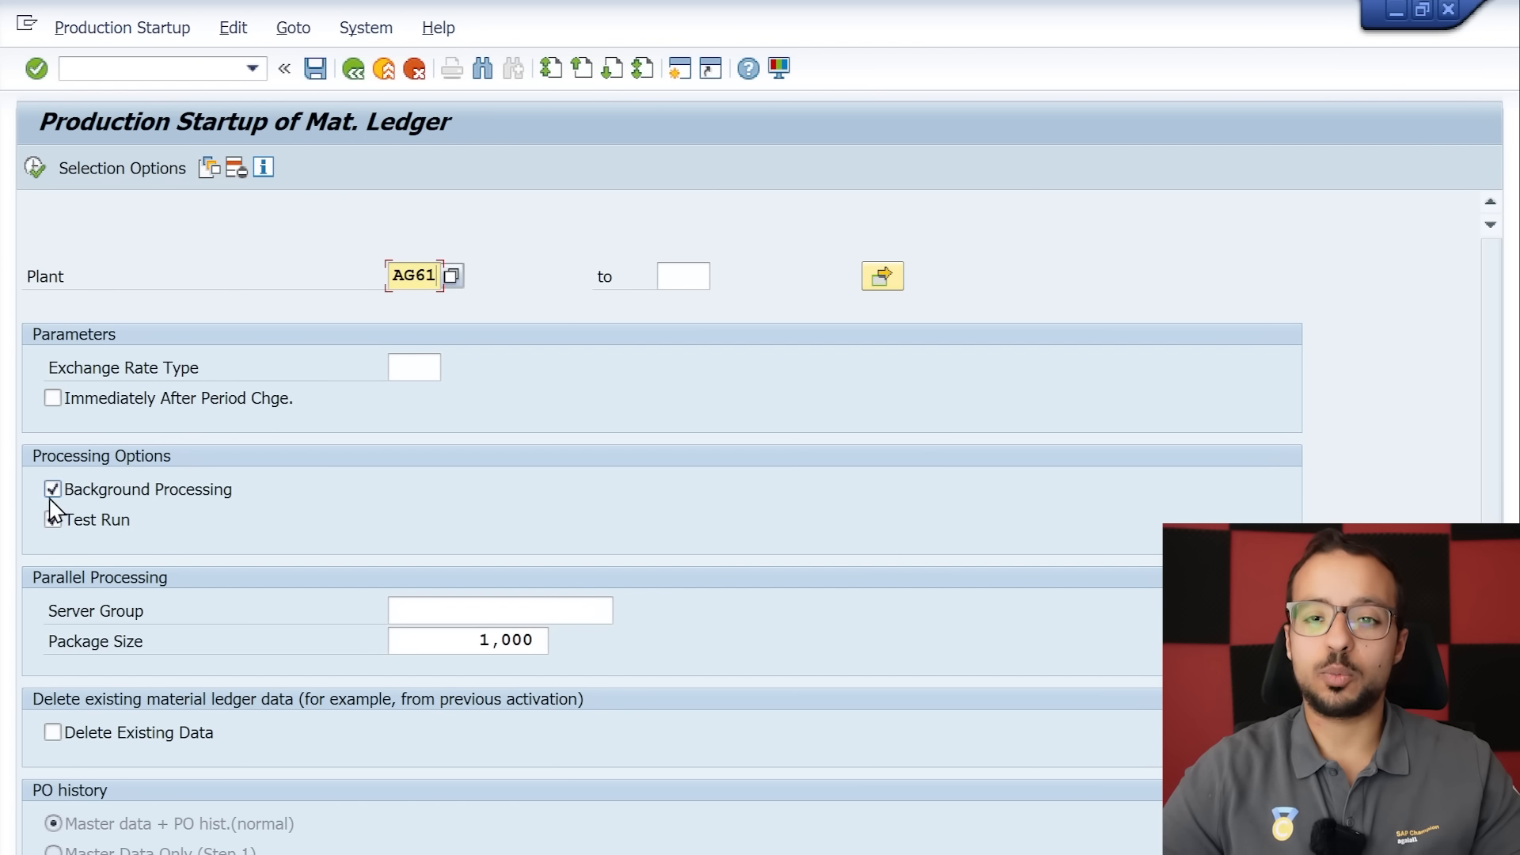
{"action": "left_click", "coordinate": [53, 491]}
{"action": "left_click", "coordinate": [54, 520]}
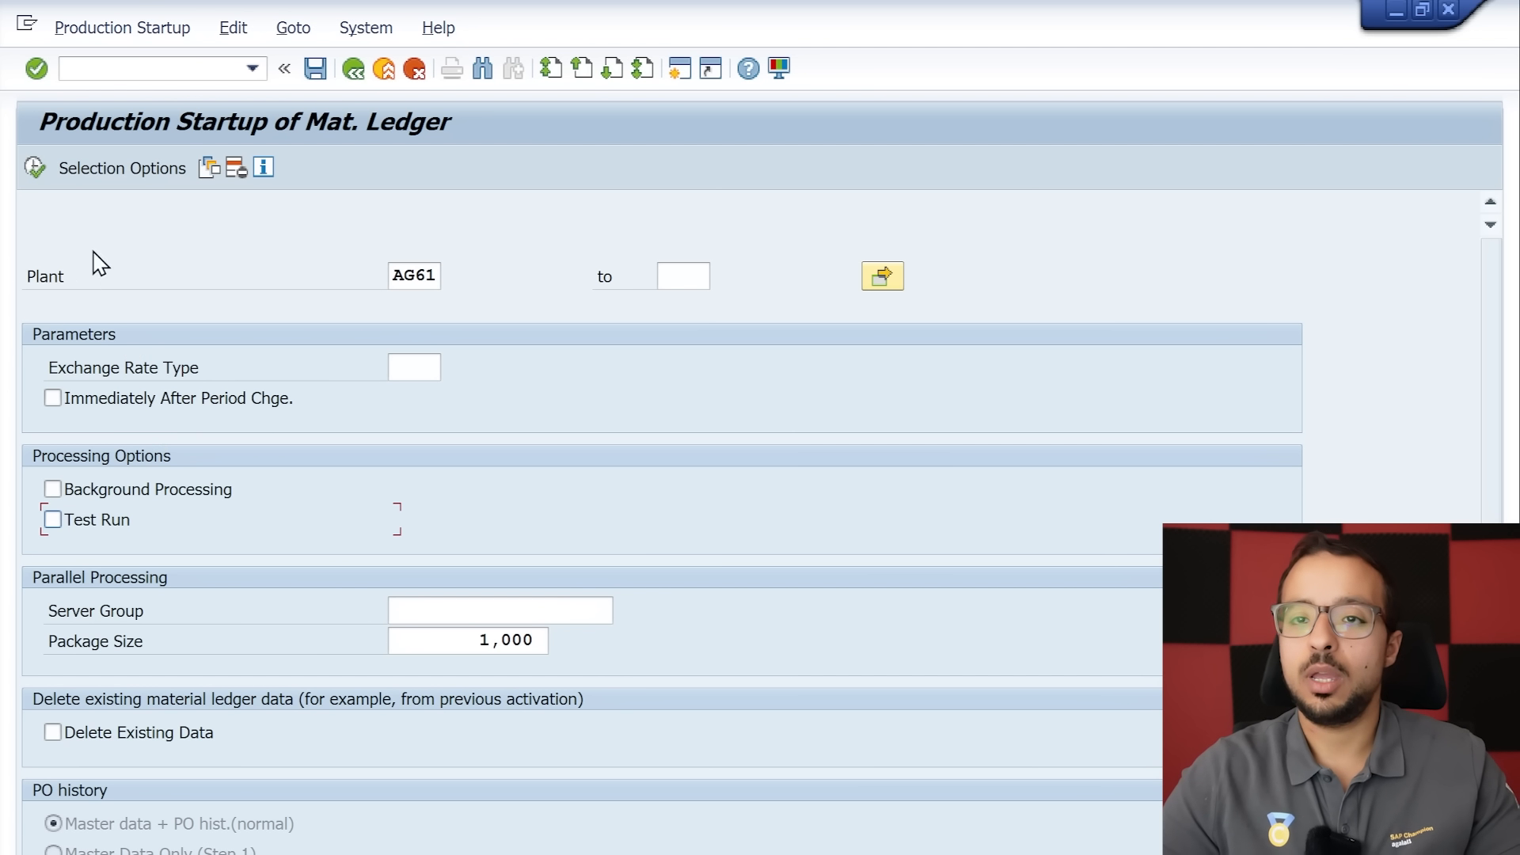
{"action": "left_click", "coordinate": [35, 168]}
{"action": "left_click", "coordinate": [430, 479]}
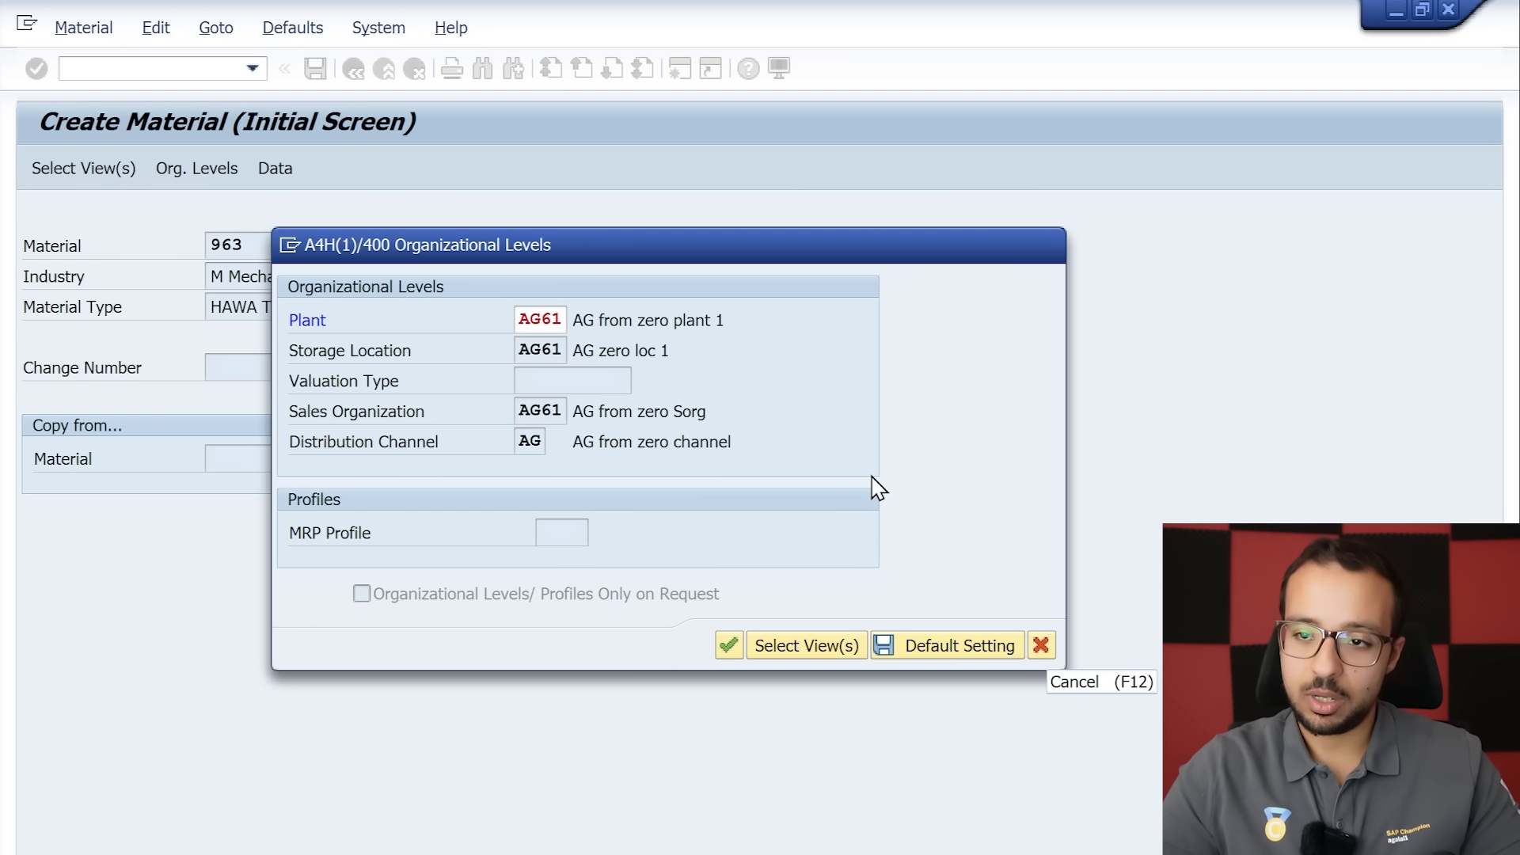
Confirm the organizational levels for extending material 963 to plant AG61 and accept its sales and purchasing views up to MRP 1.
{"action": "key", "text": "Return"}
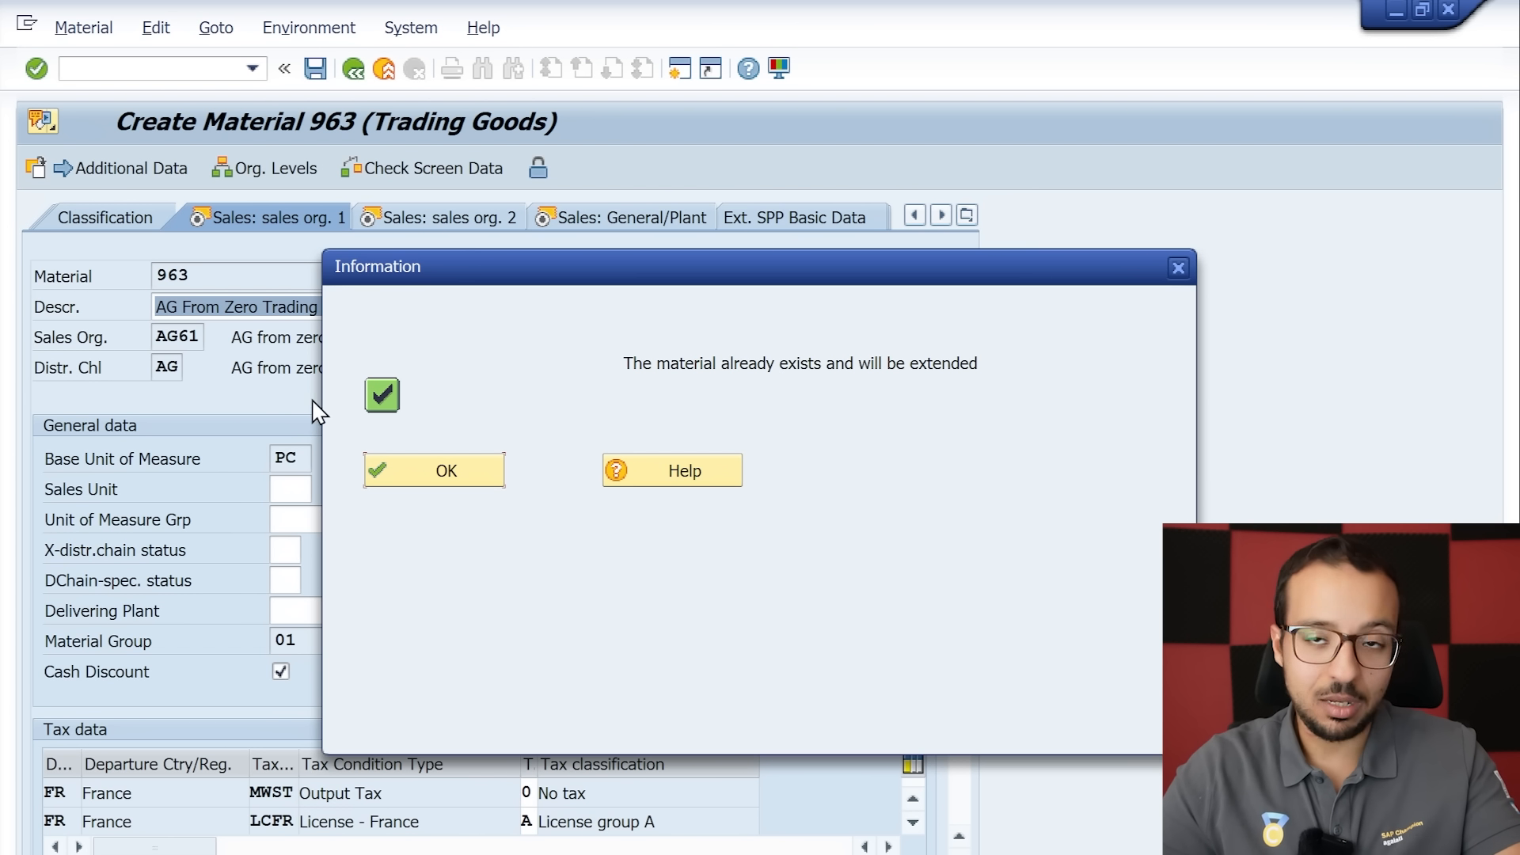
{"action": "left_click", "coordinate": [445, 472]}
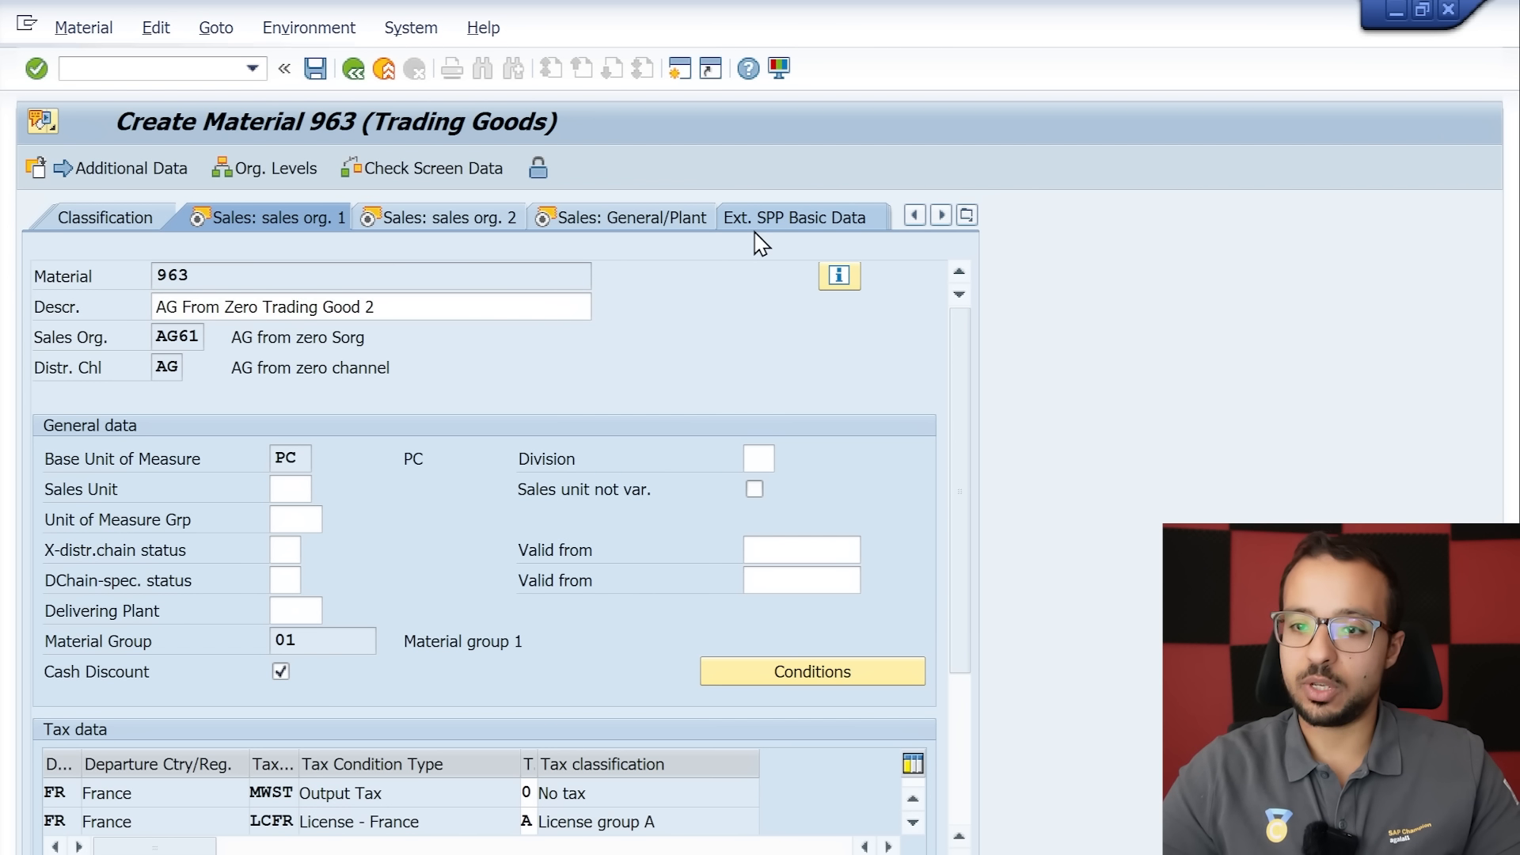
{"action": "key", "text": "Return"}
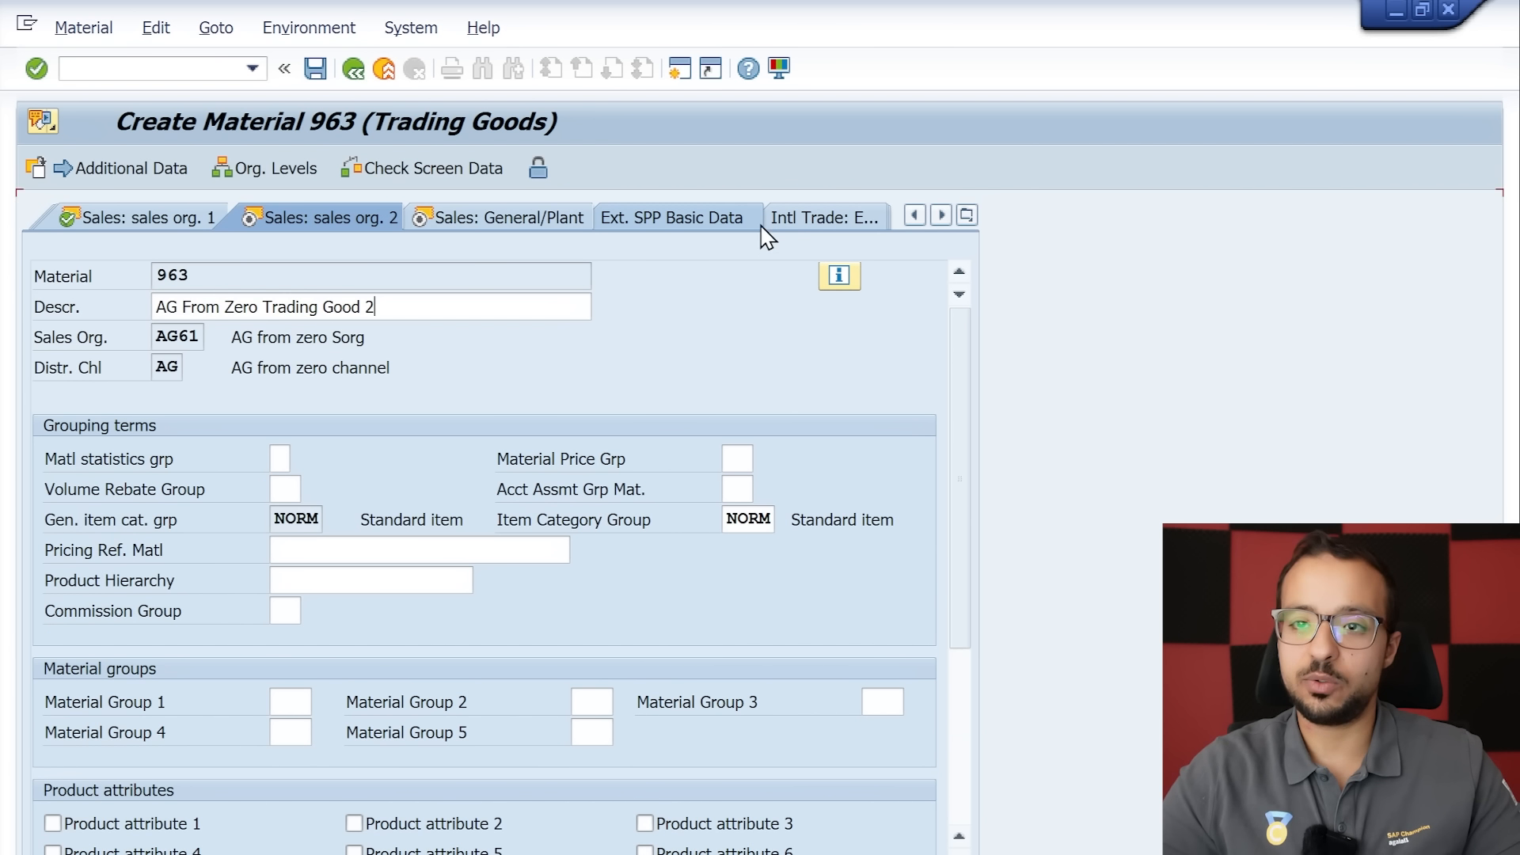
{"action": "key", "text": "Return"}
{"action": "key", "text": "Return"}
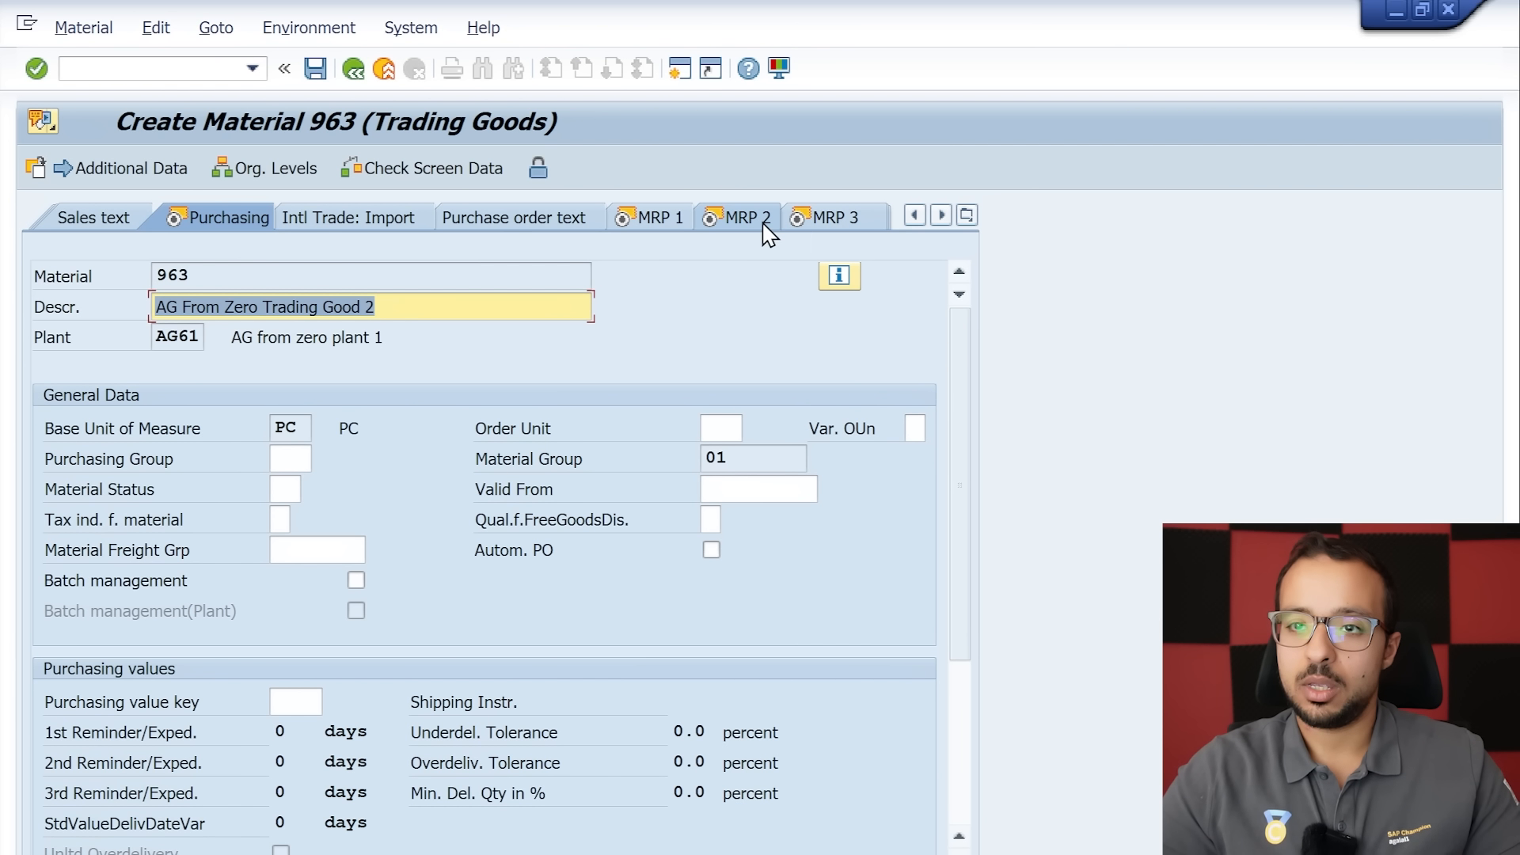
{"action": "key", "text": "Return"}
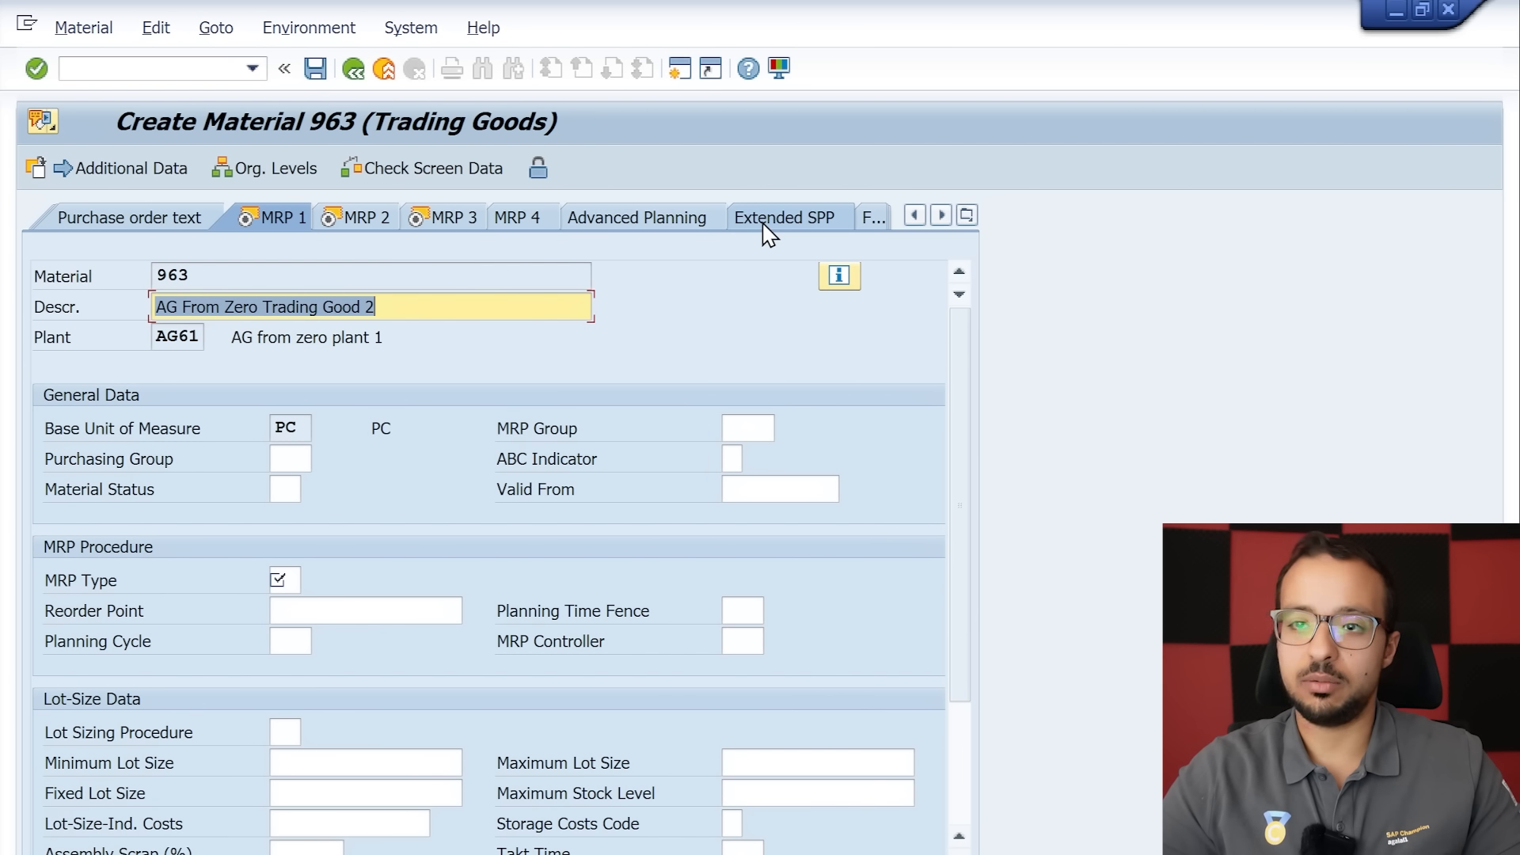
Set the mandatory MRP type to ND for plant AG61 and accept the MRP 1 view.
{"action": "key", "text": "Return"}
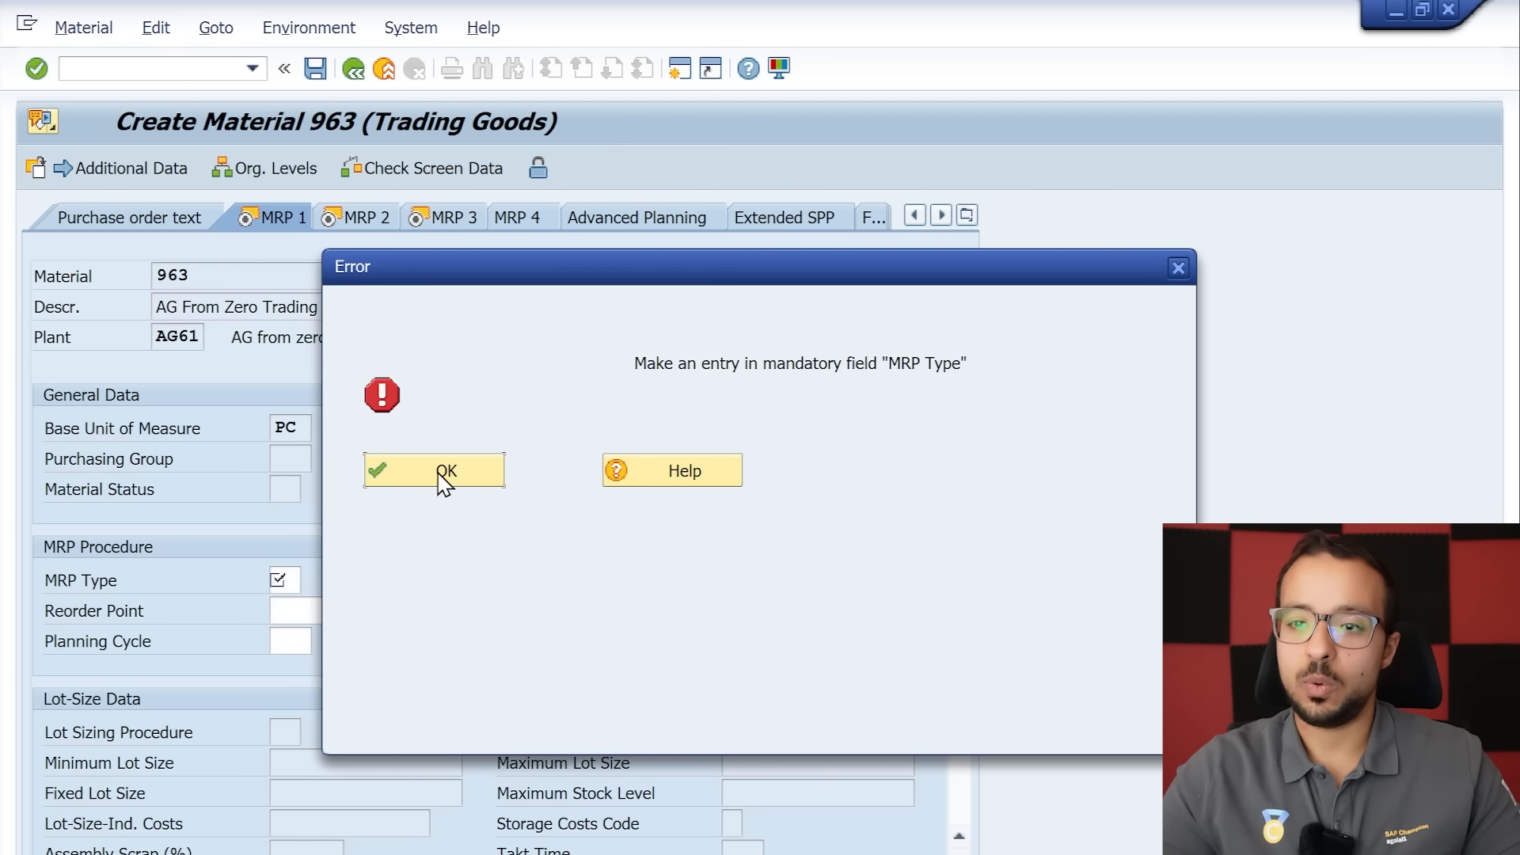
{"action": "left_click", "coordinate": [440, 475]}
{"action": "type", "text": "nd"}
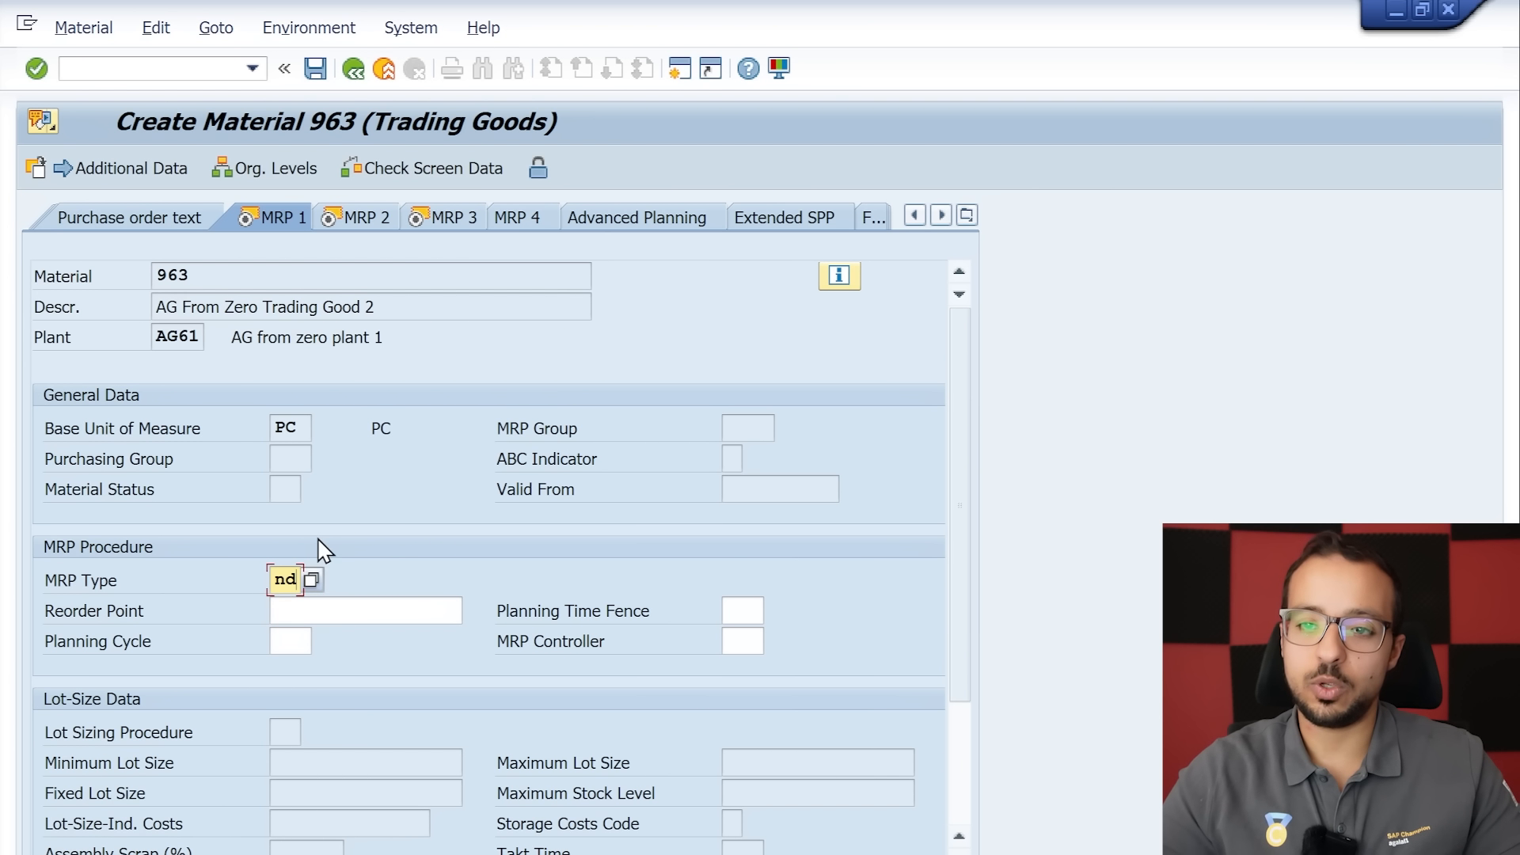
{"action": "key", "text": "Return"}
{"action": "key", "text": "Return"}
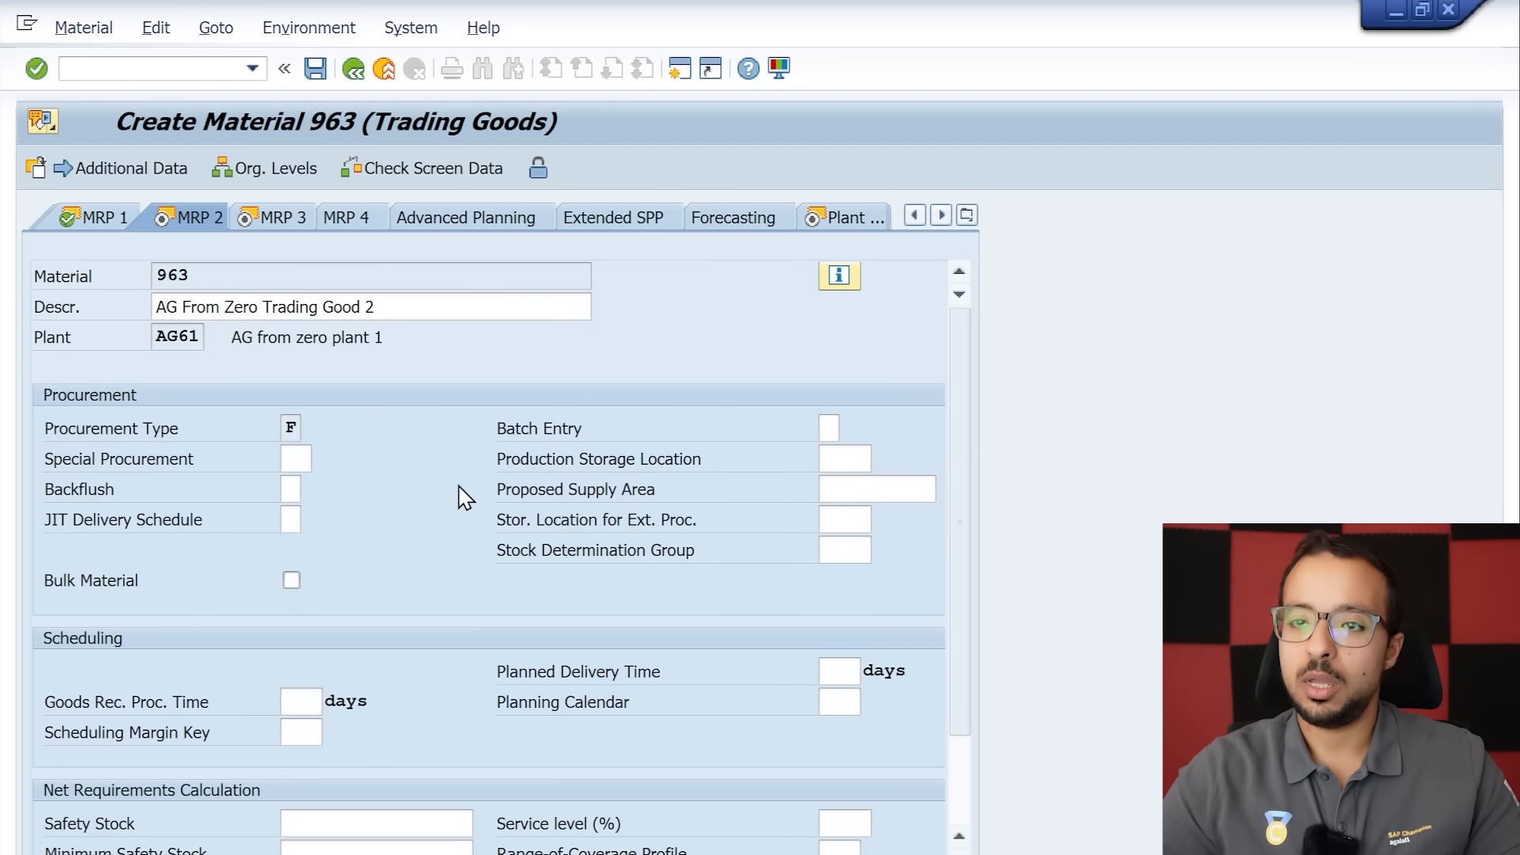
Accept the remaining MRP and plant data / storage views of material 963 and advance to the Accounting 1 view.
{"action": "key", "text": "Return"}
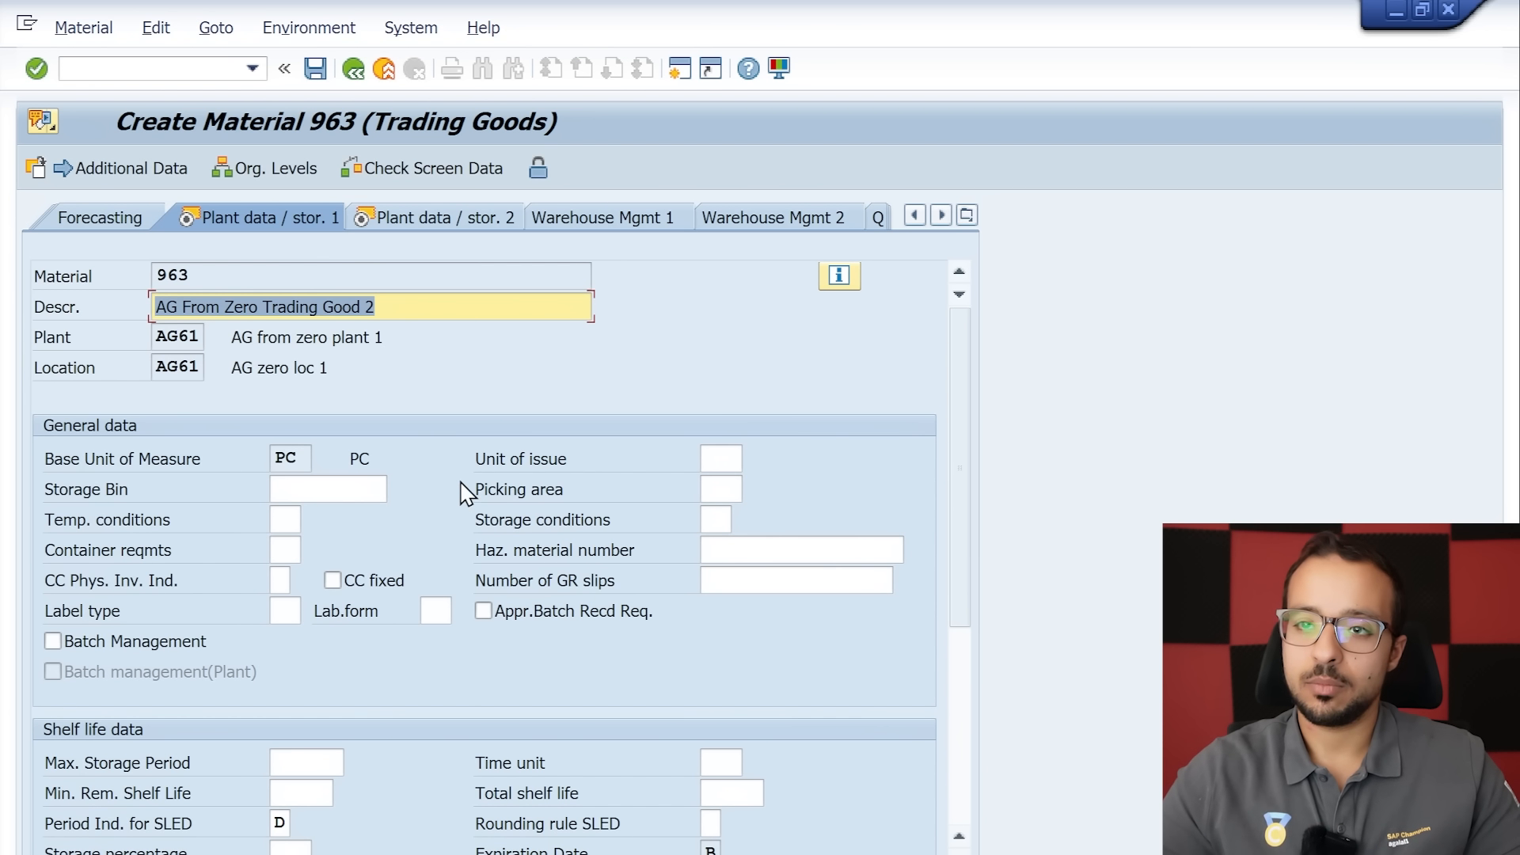
{"action": "key", "text": "Return"}
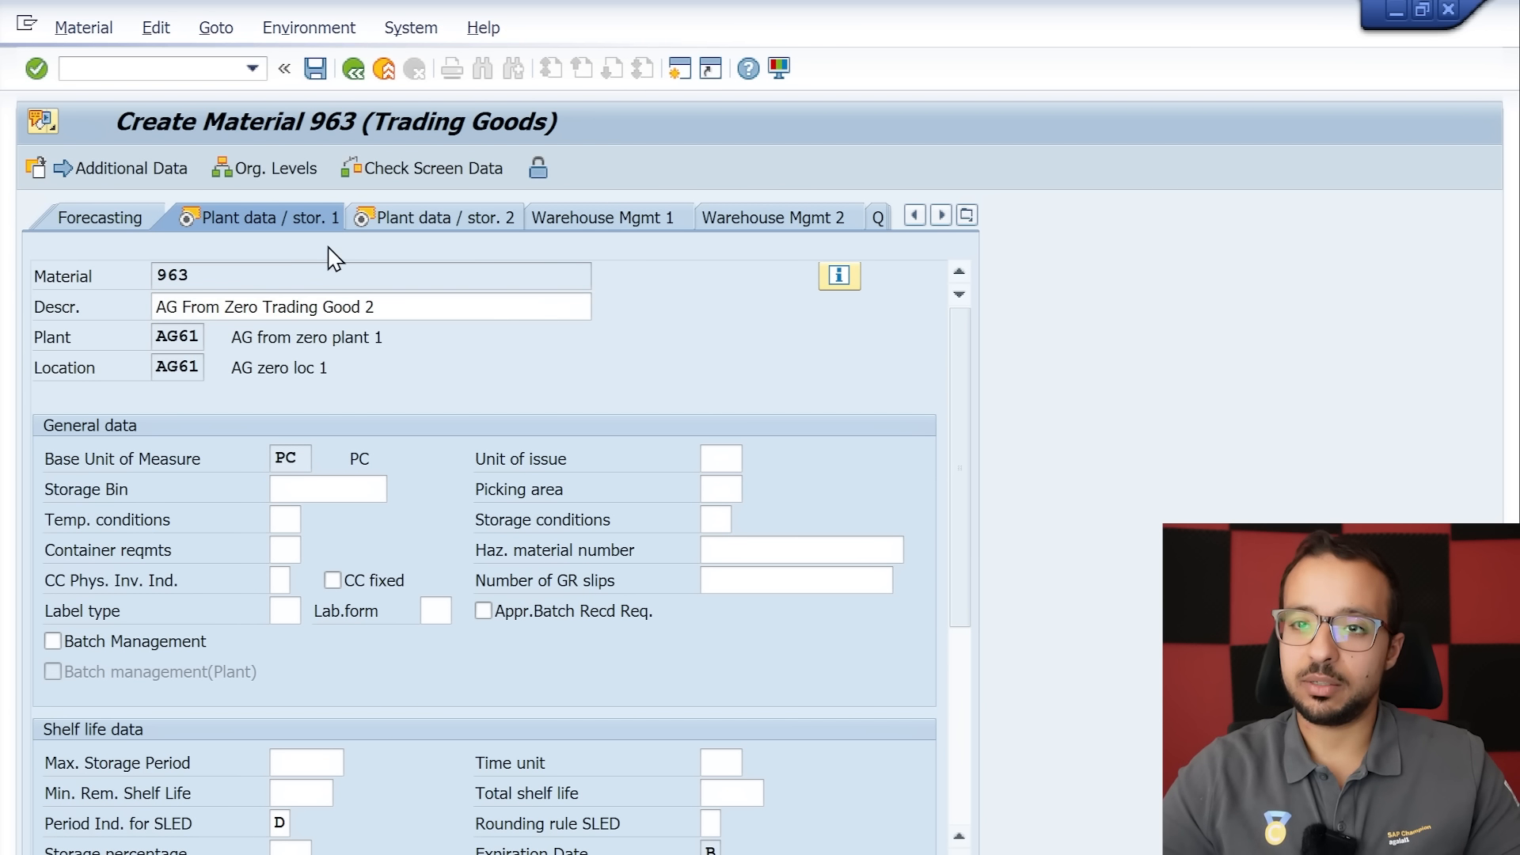
{"action": "key", "text": "Return"}
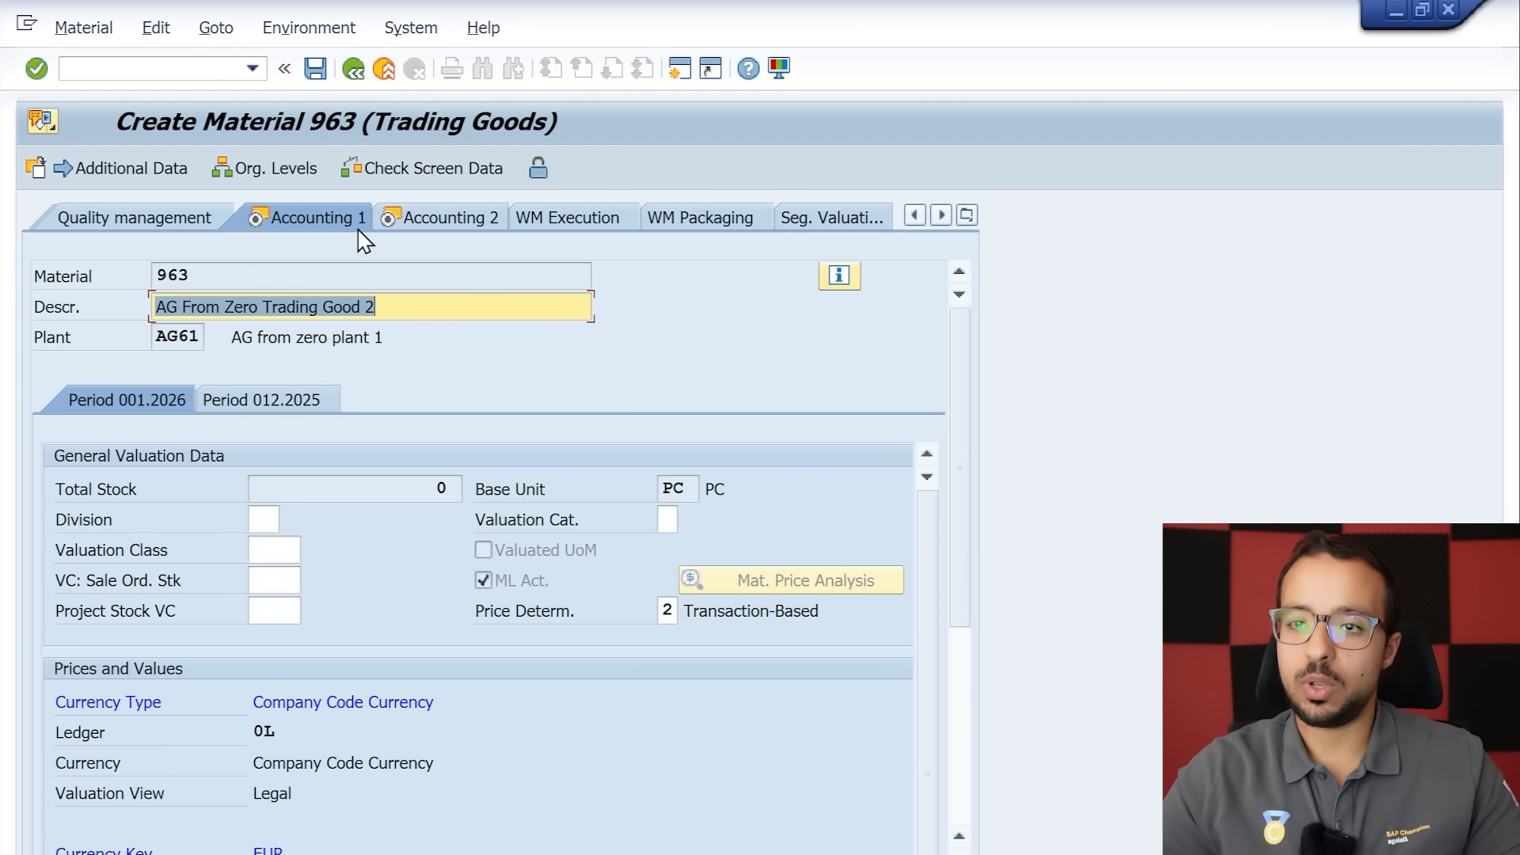
Assign valuation class 3100 for trading goods to material 963 and acknowledge the price warning.
{"action": "left_click", "coordinate": [274, 548]}
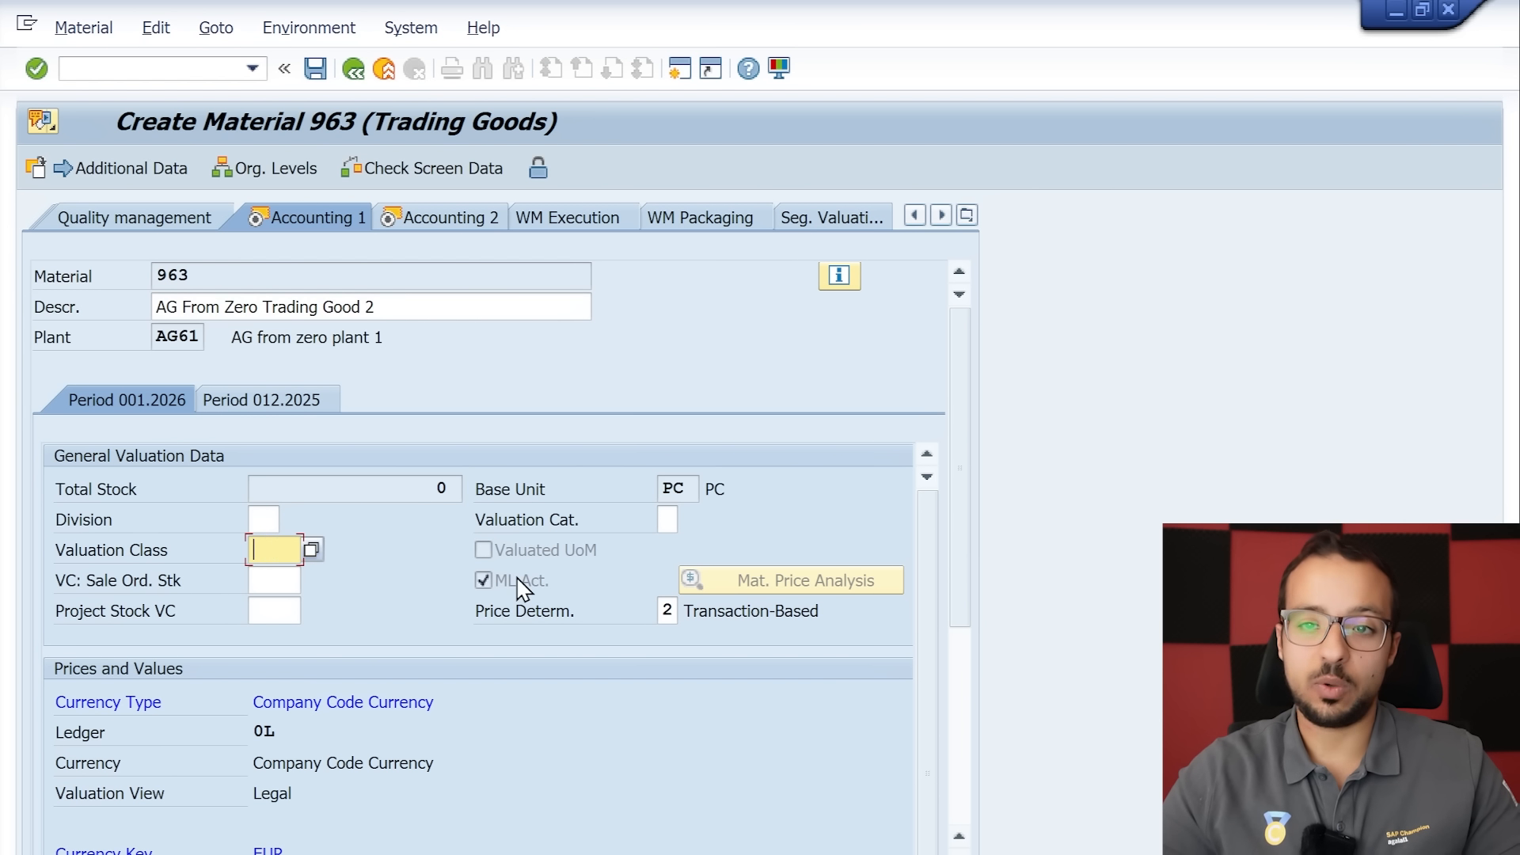
{"action": "left_click", "coordinate": [310, 554]}
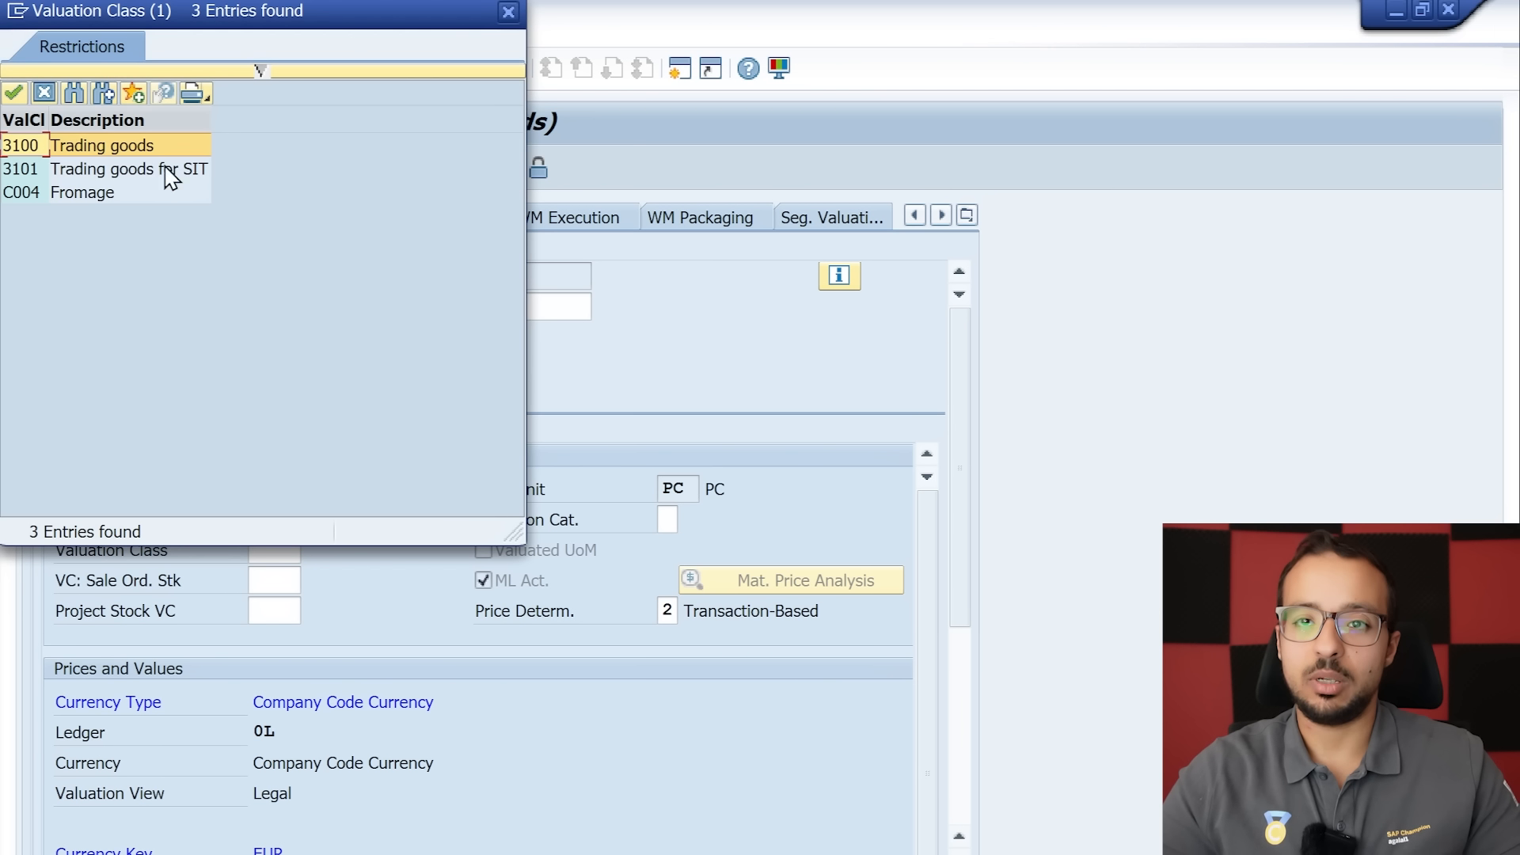
{"action": "double_click", "coordinate": [153, 145]}
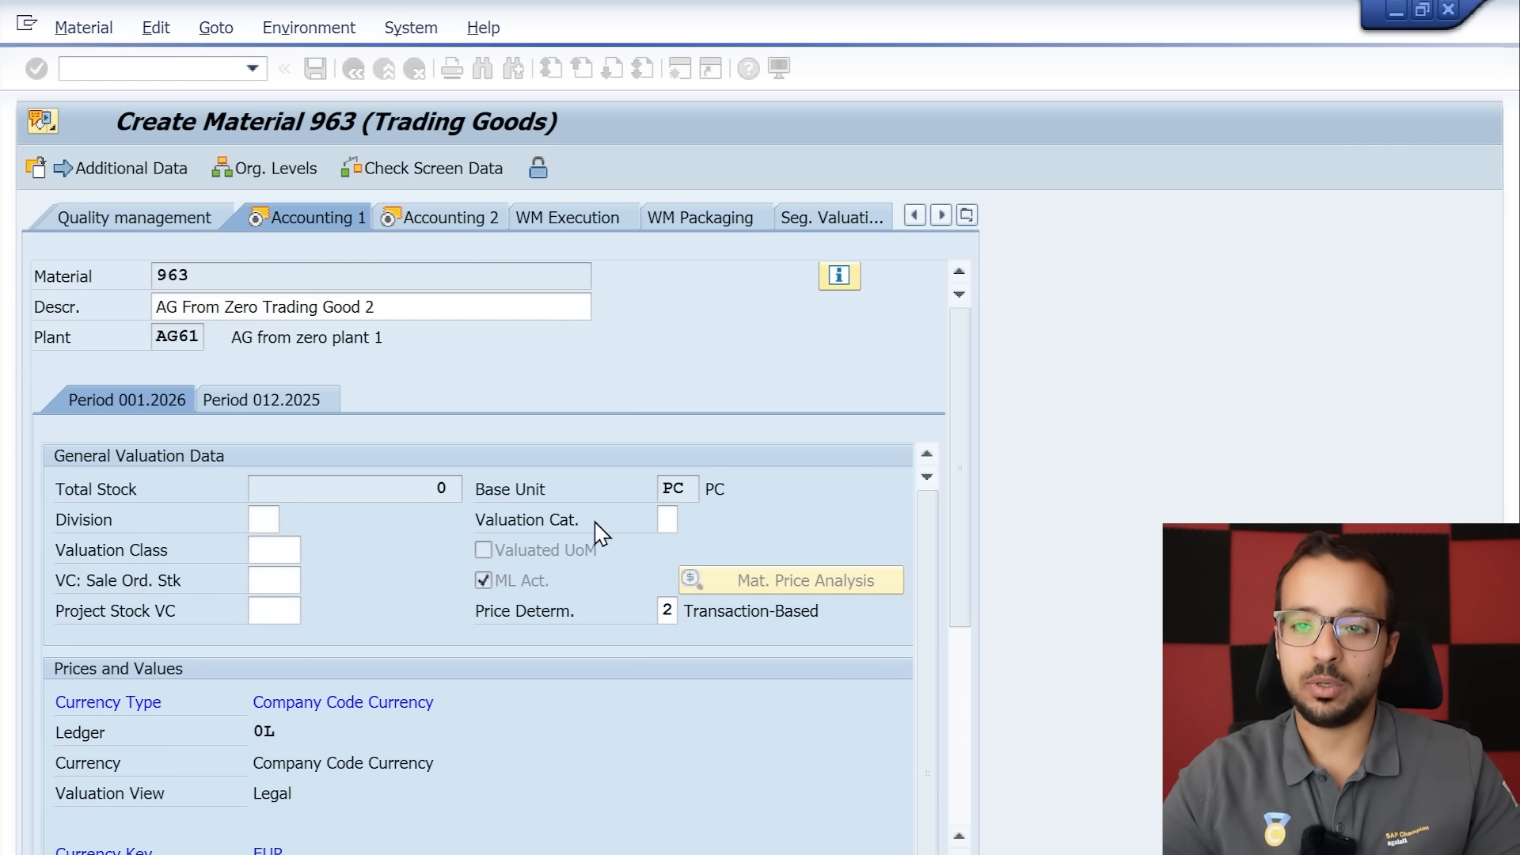
{"action": "type", "text": "\\"}
{"action": "key", "text": "BackSpace"}
{"action": "type", "text": "3100"}
{"action": "key", "text": "Return"}
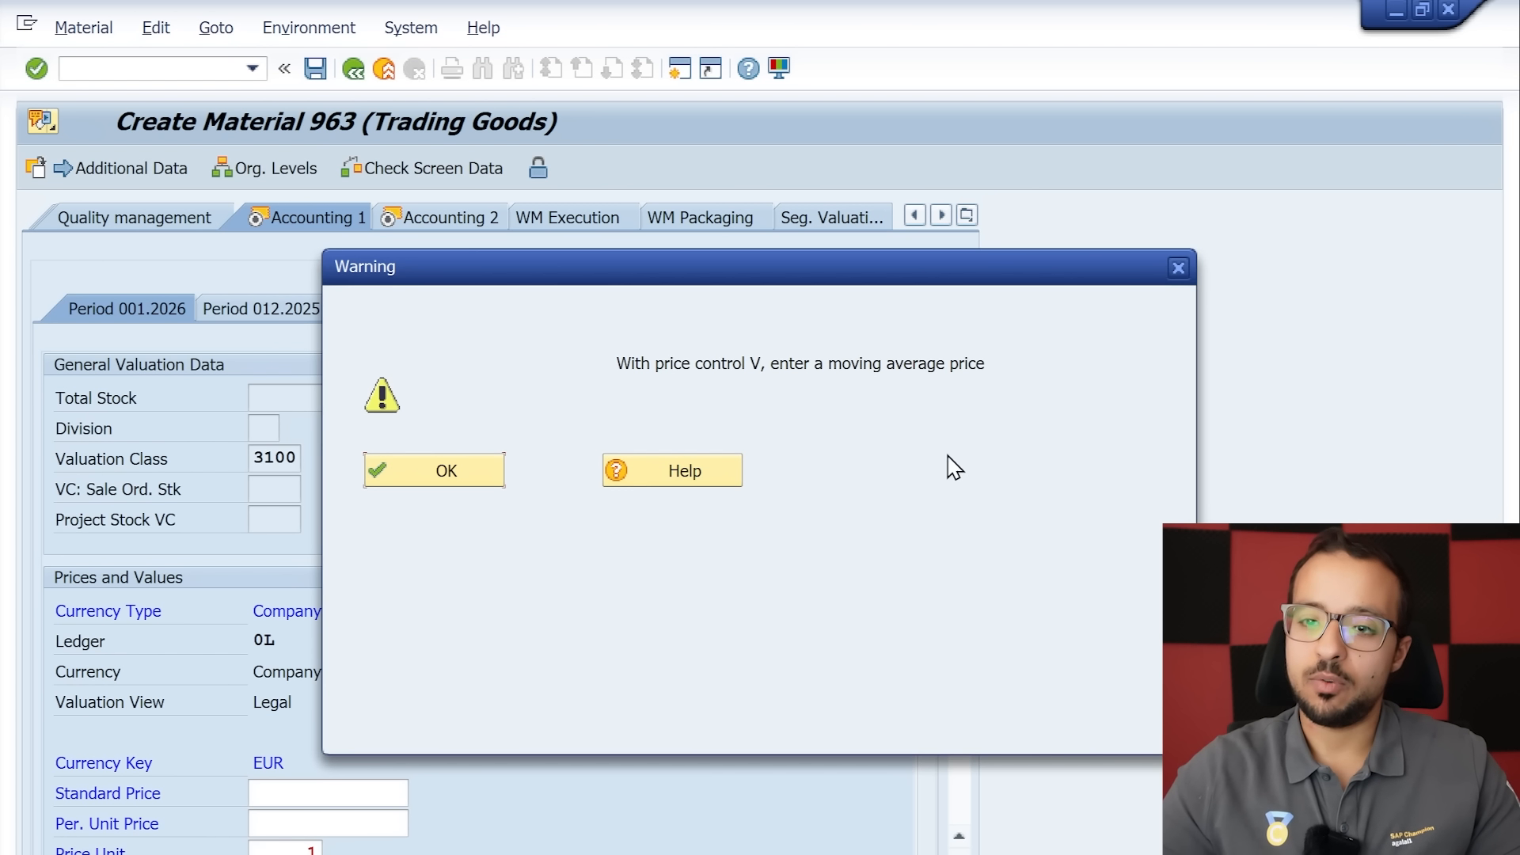
{"action": "left_click", "coordinate": [421, 477]}
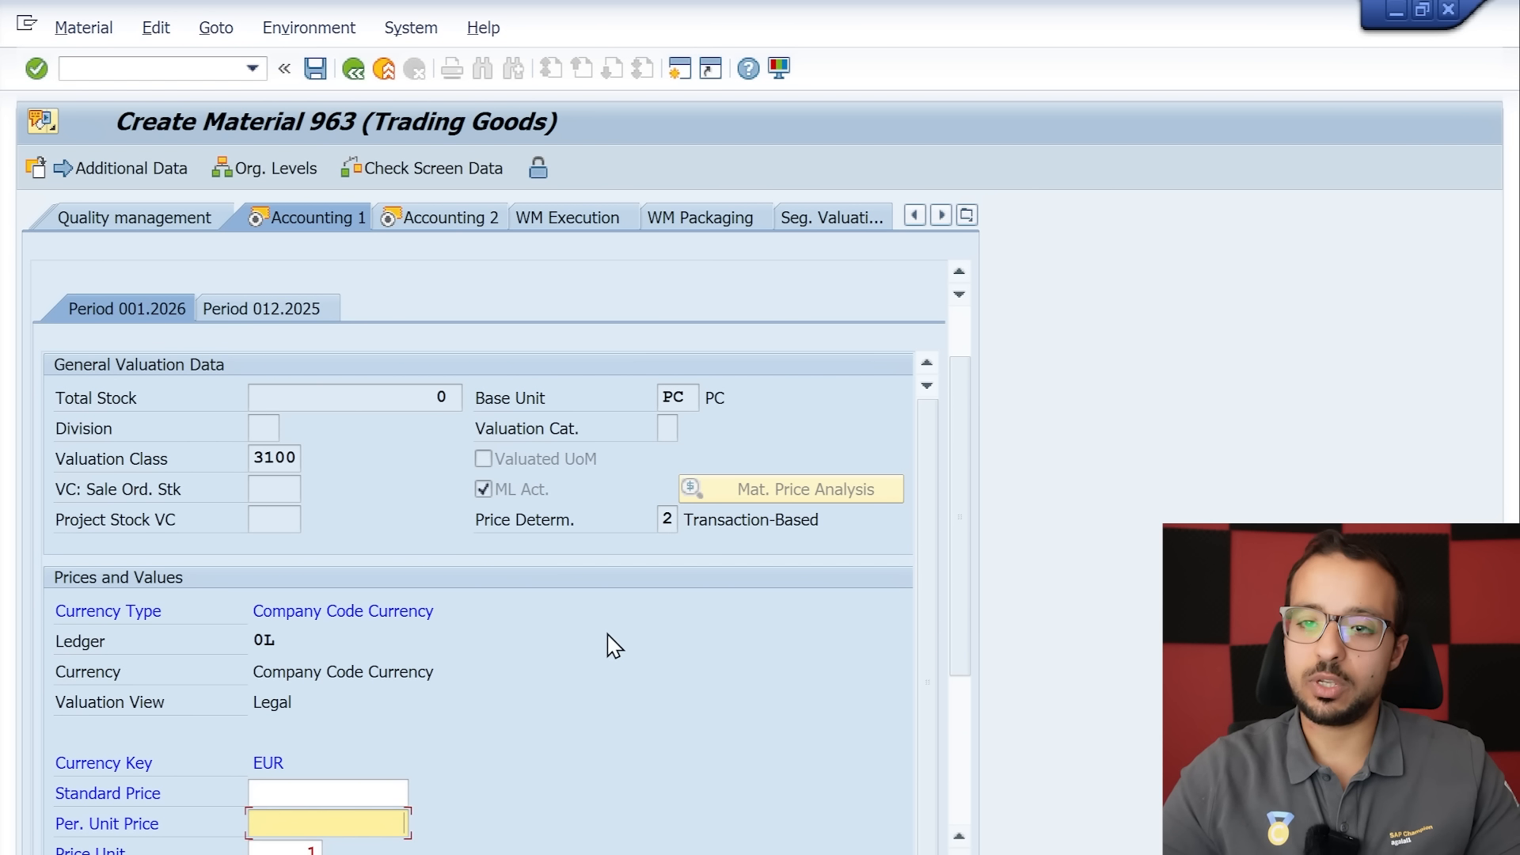
Set the price control to S with a standard price of 20 EUR and confirm the currency conversion.
{"action": "scroll", "coordinate": [634, 638], "scroll_direction": "down", "scroll_amount": 4}
{"action": "left_click", "coordinate": [259, 551]}
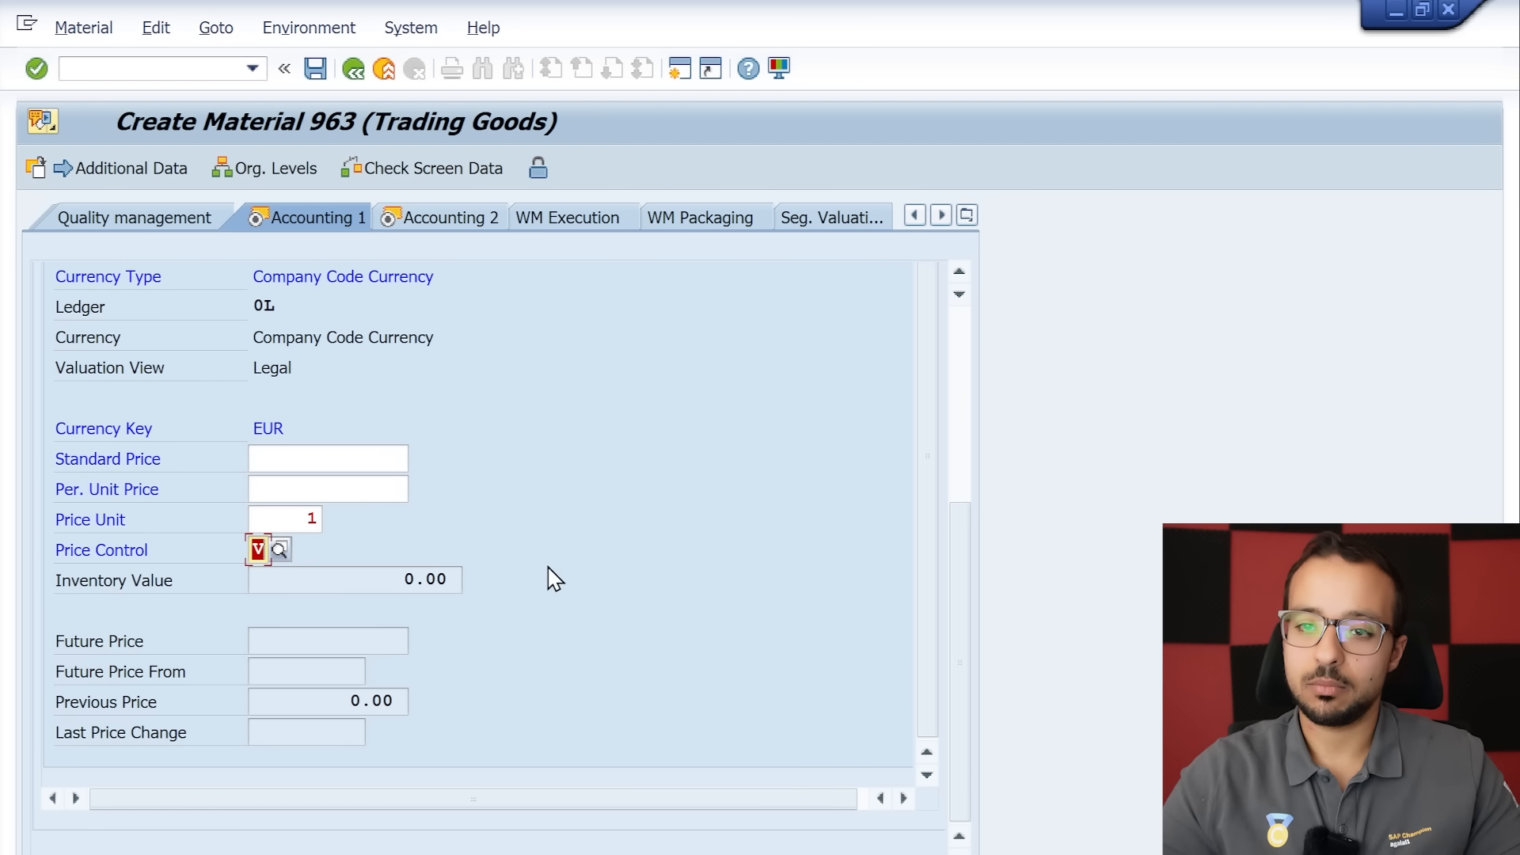
{"action": "type", "text": "S"}
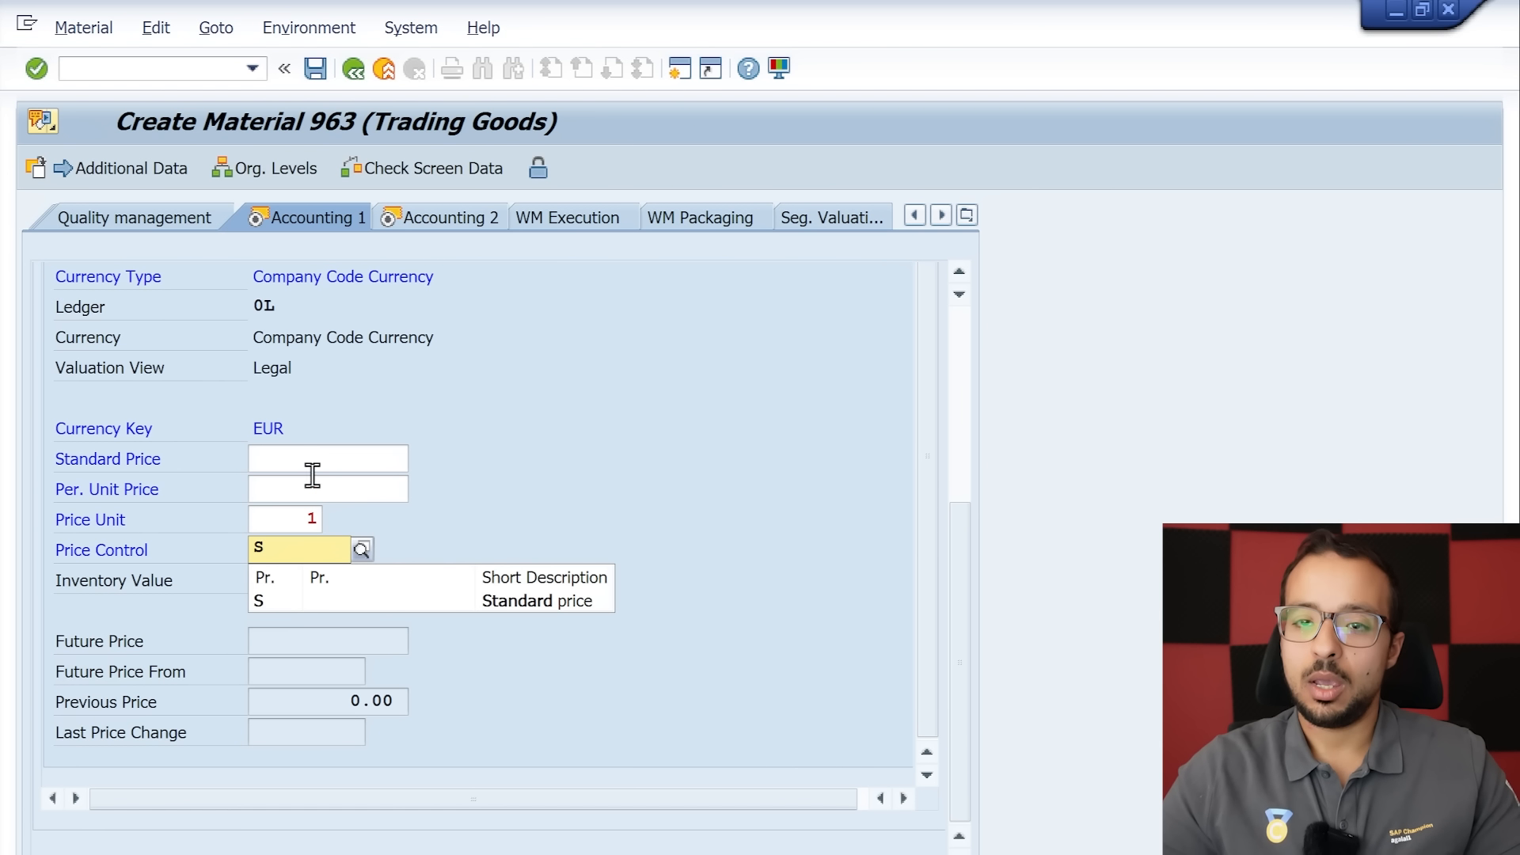
{"action": "left_click", "coordinate": [324, 463]}
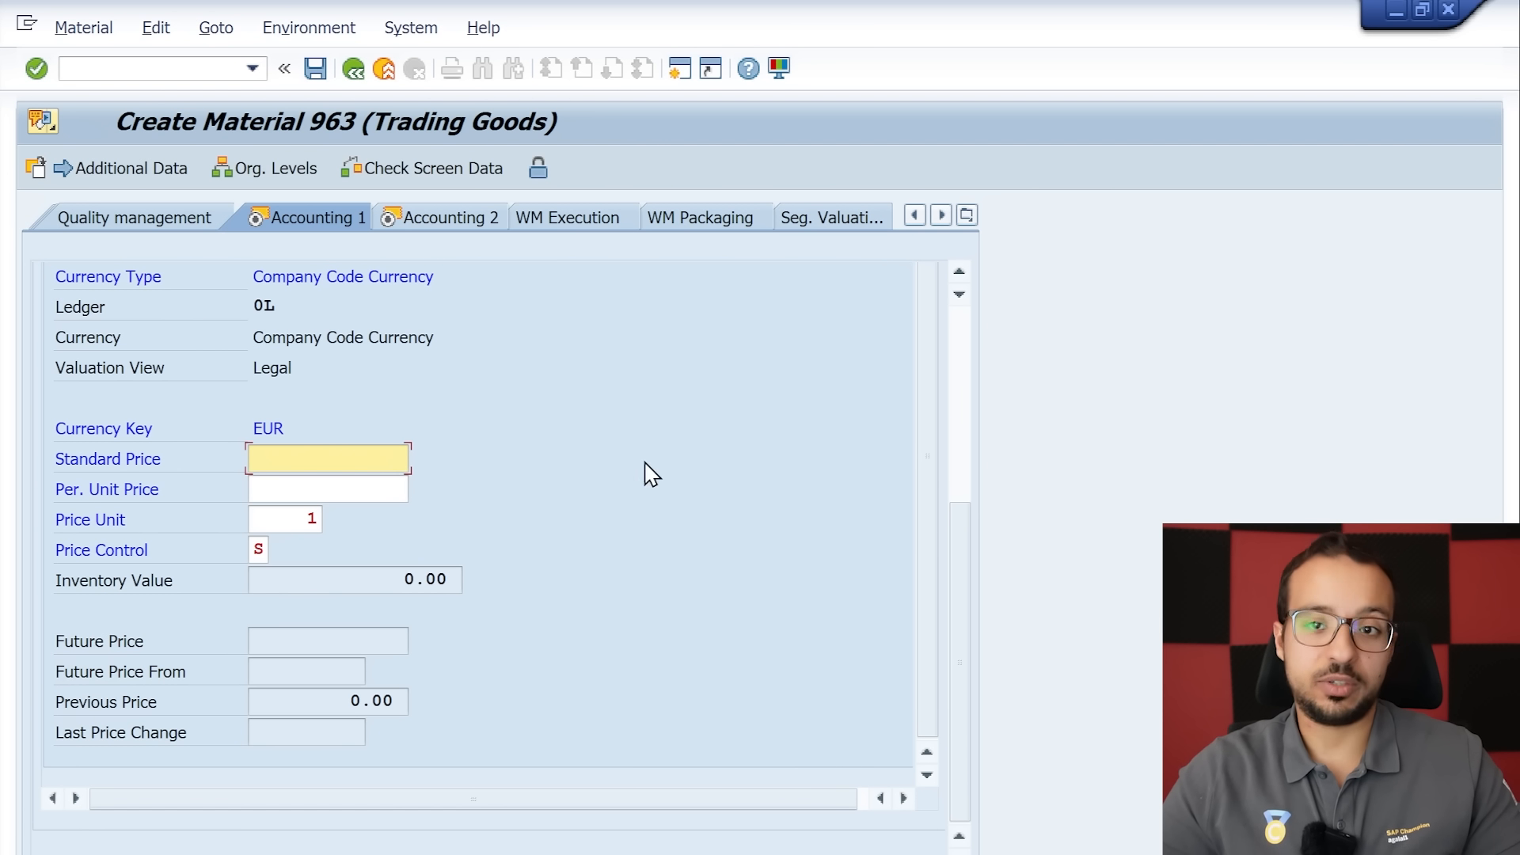
{"action": "type", "text": "20"}
{"action": "key", "text": "Return"}
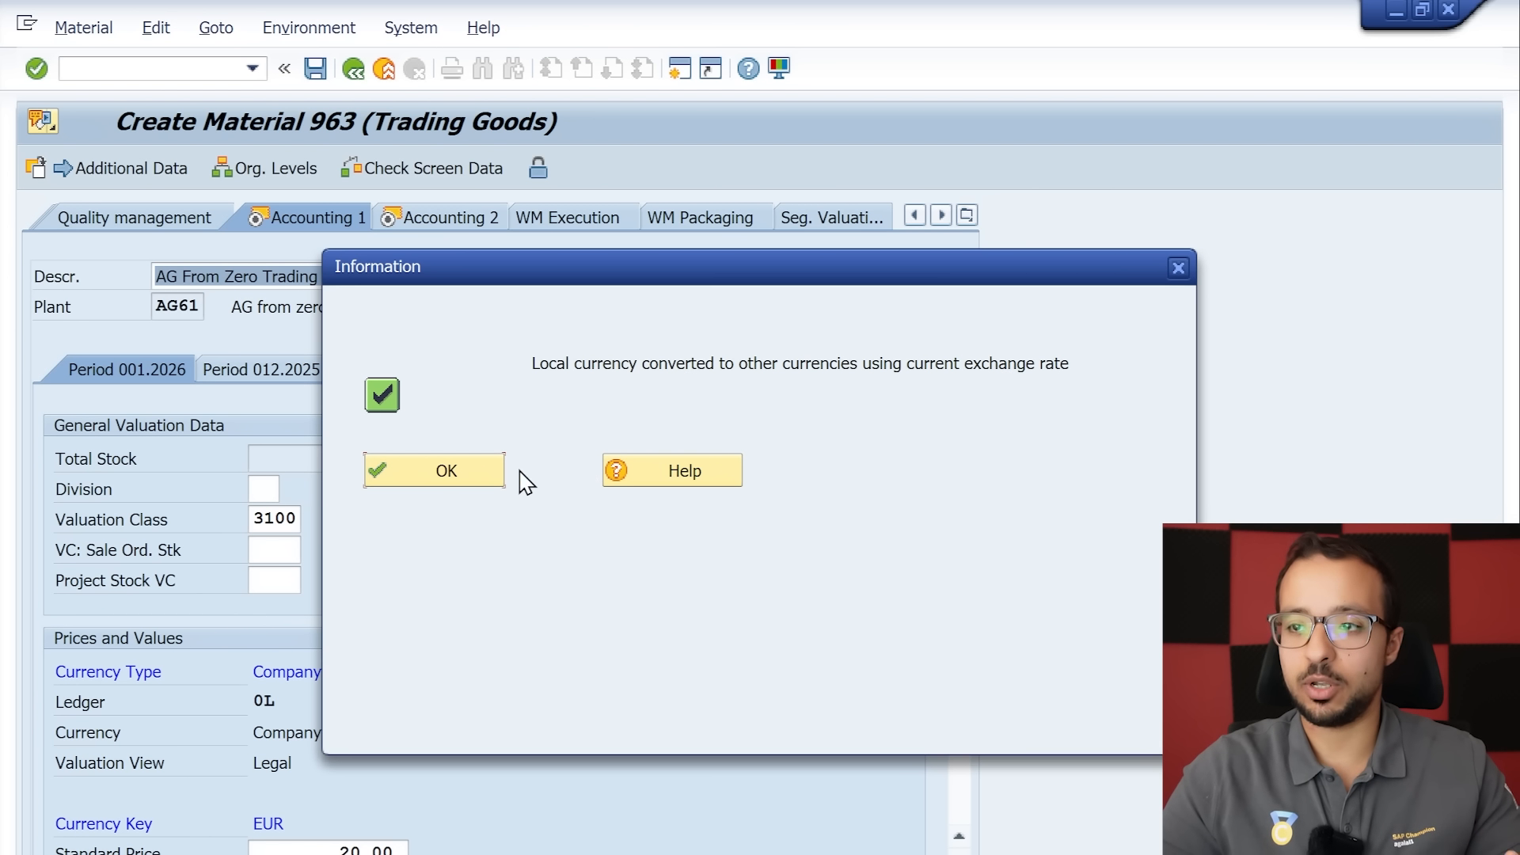
{"action": "left_click", "coordinate": [438, 468]}
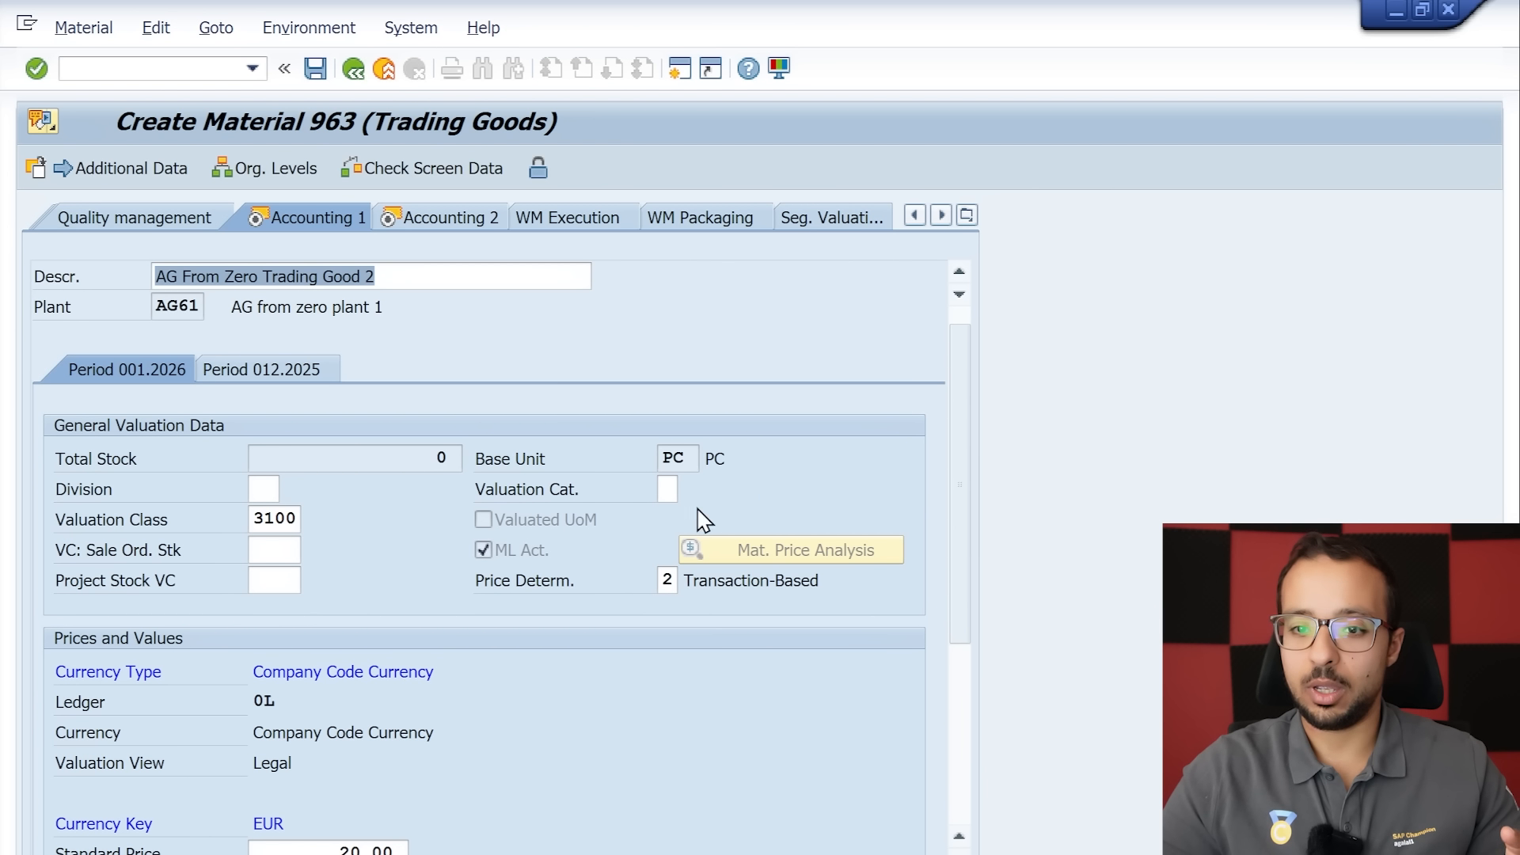
Examine the material ledger activation and price determination fields in the general valuation data of material 963.
{"action": "left_click_drag", "start_coordinate": [963, 380], "coordinate": [964, 447]}
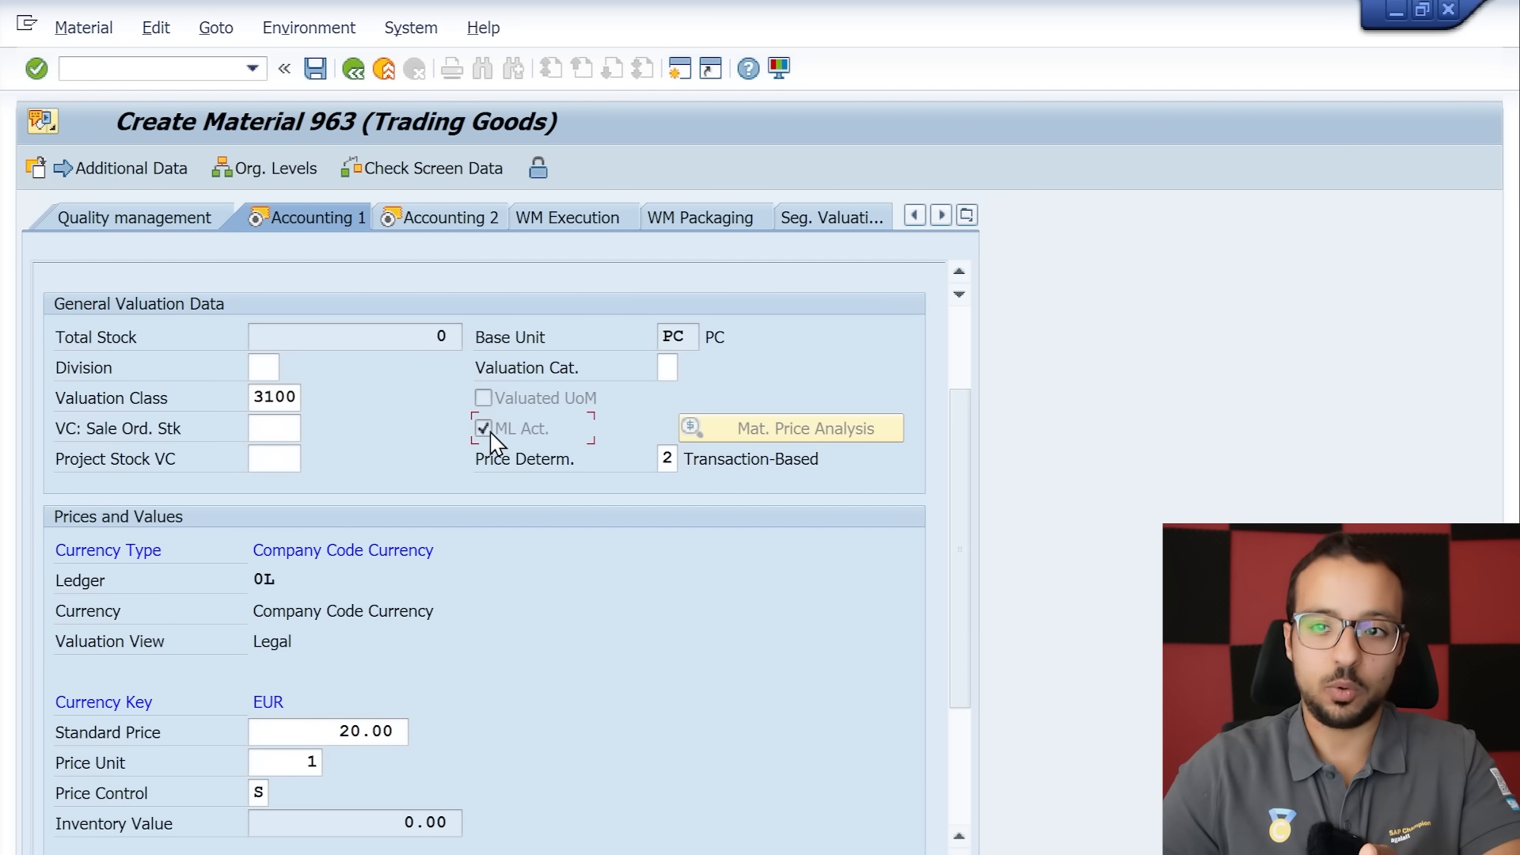
{"action": "left_click", "coordinate": [666, 457]}
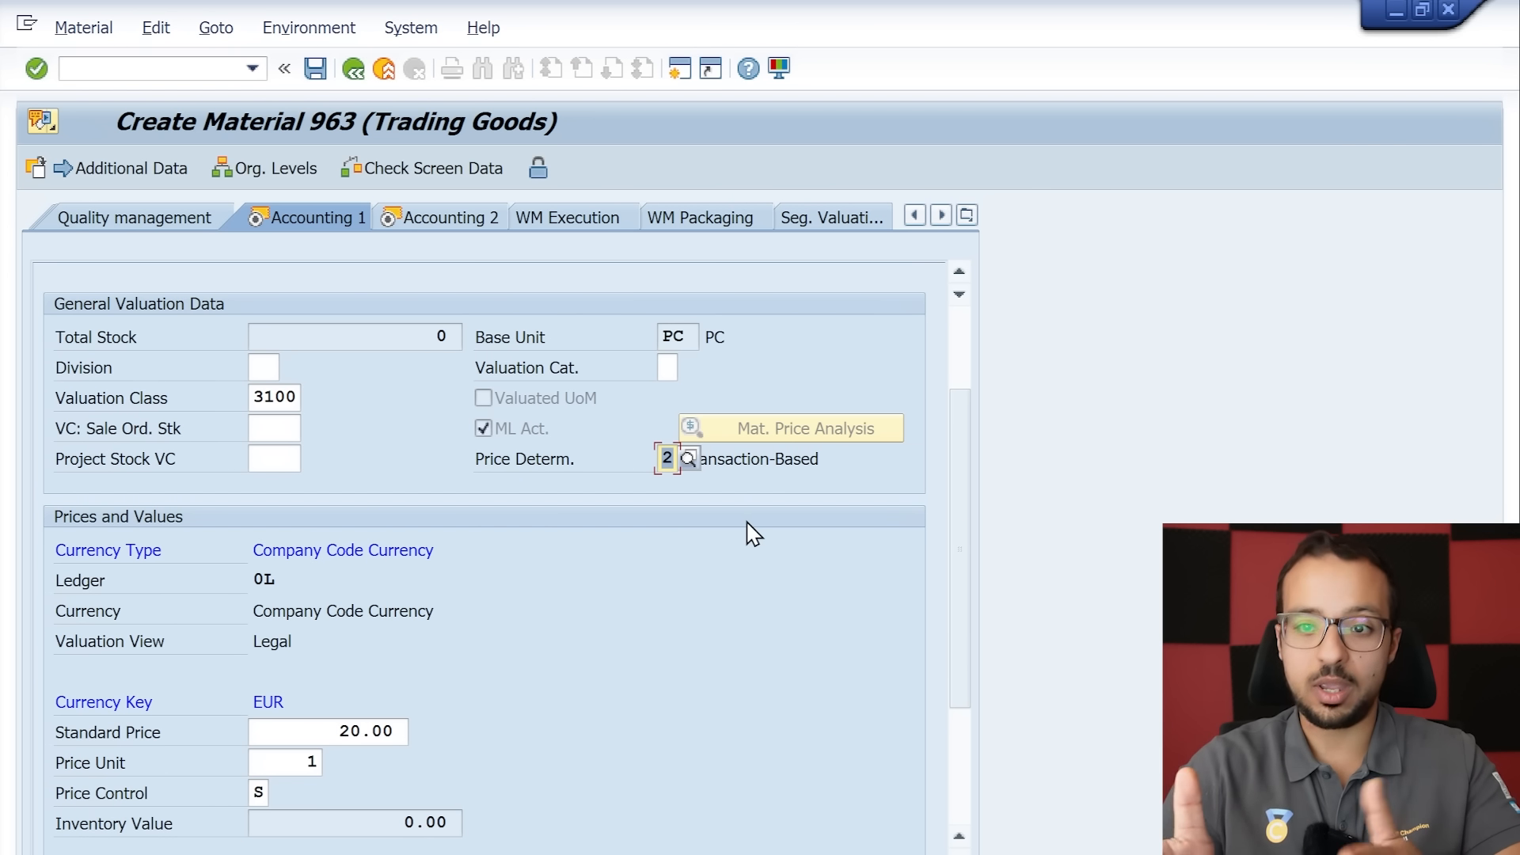
Accept the Accounting 1 and Accounting 2 views of material 963, save the material and acknowledge the message.
{"action": "left_click", "coordinate": [666, 338]}
{"action": "key", "text": "Return"}
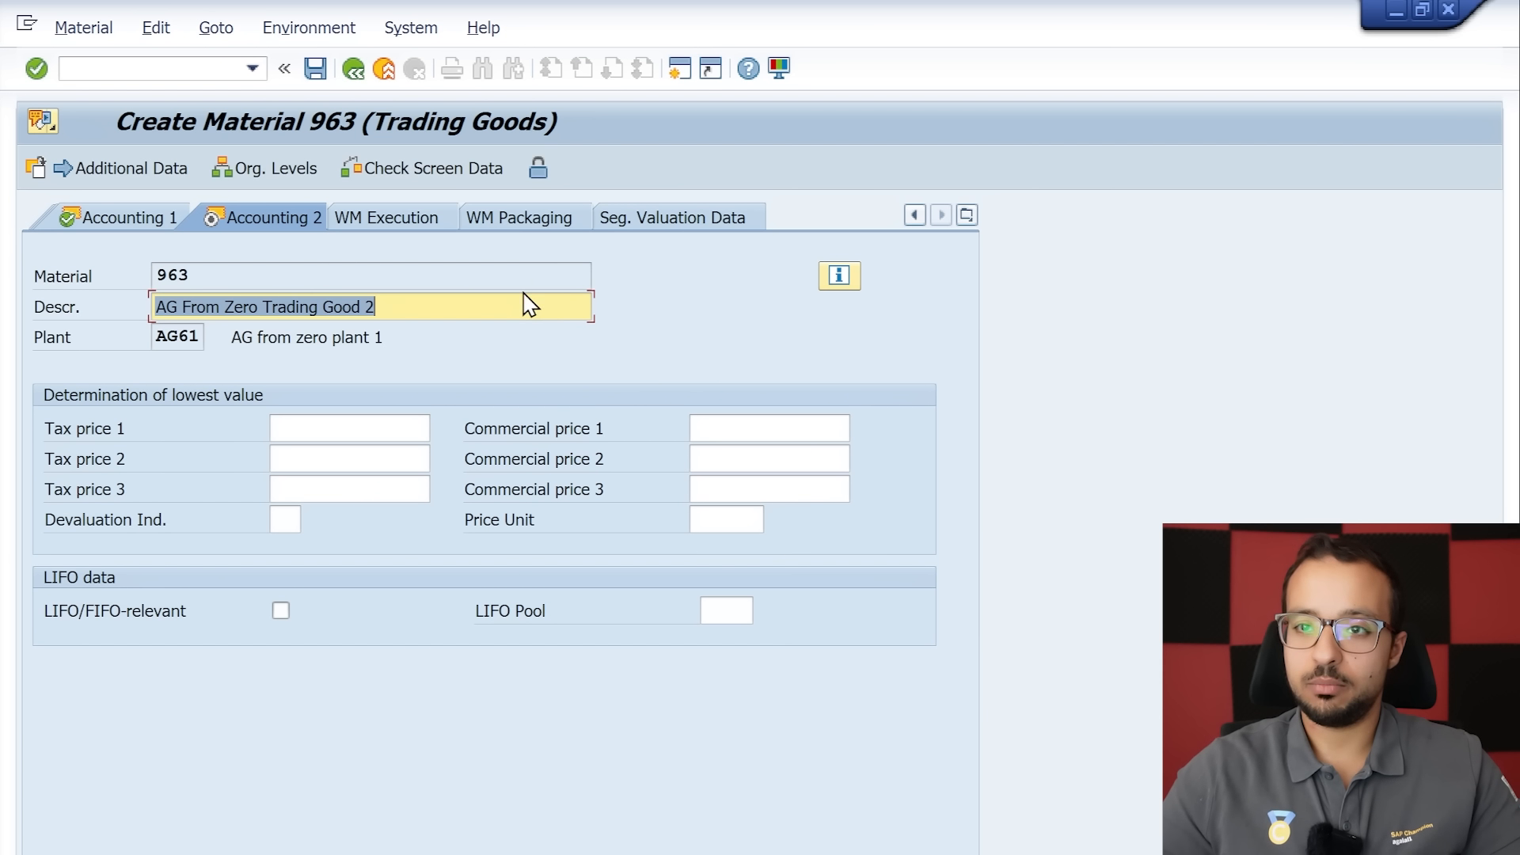
{"action": "key", "text": "Return"}
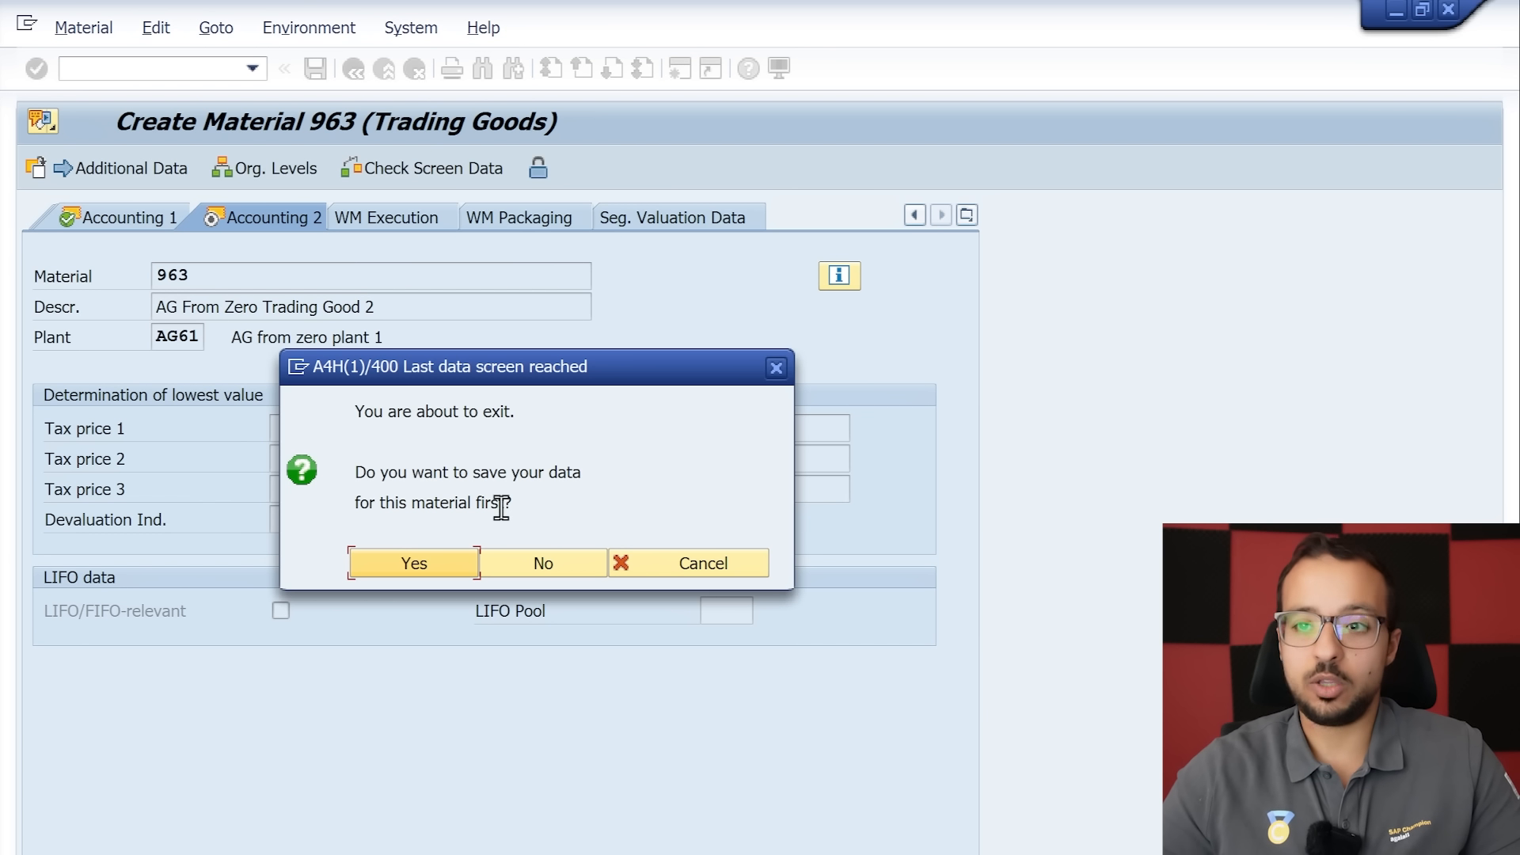
{"action": "left_click", "coordinate": [428, 570]}
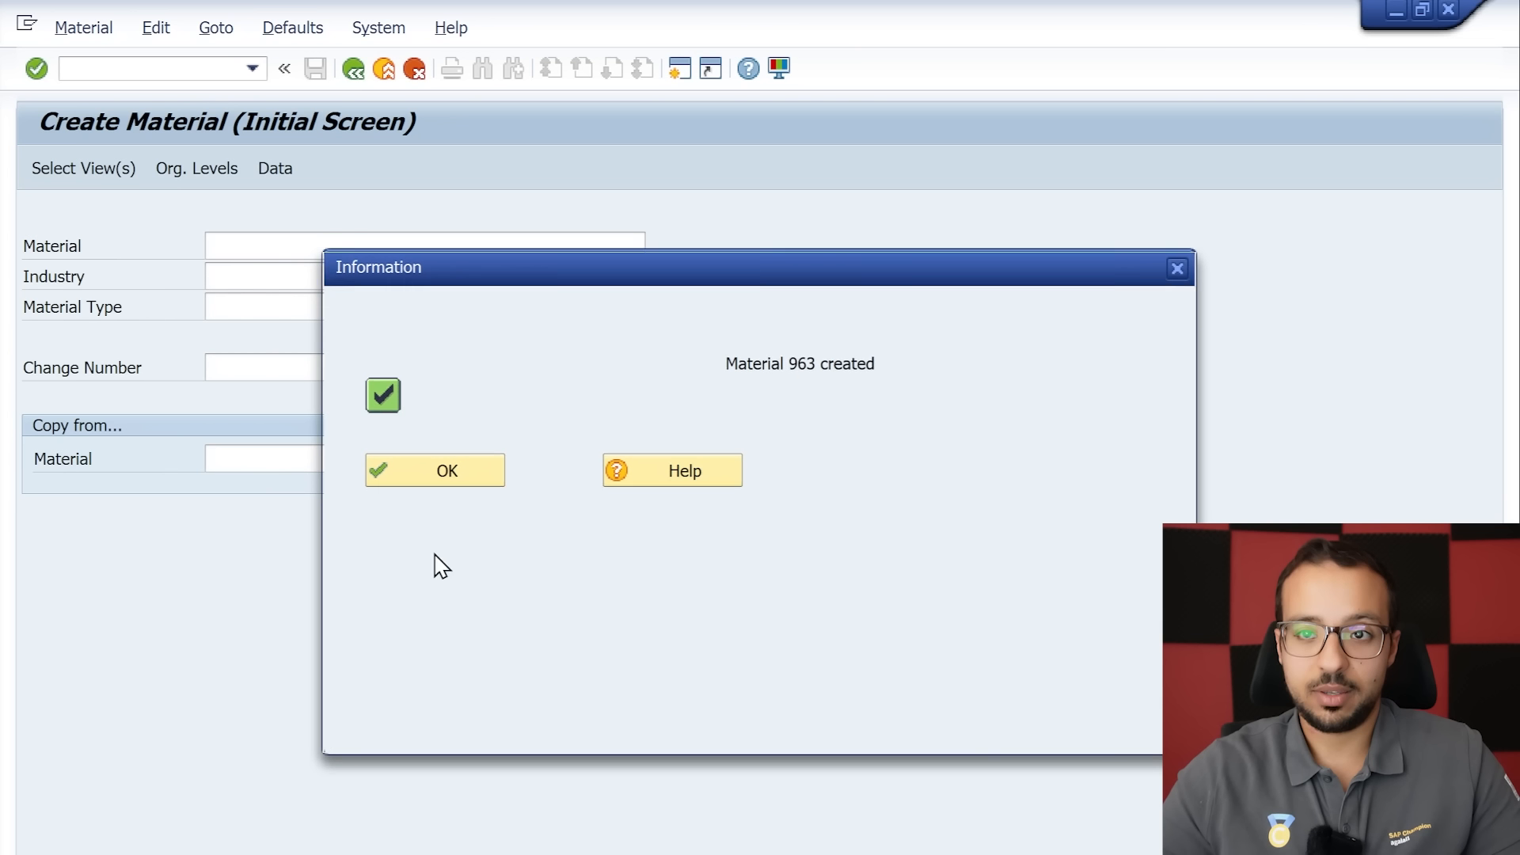
{"action": "left_click", "coordinate": [448, 473]}
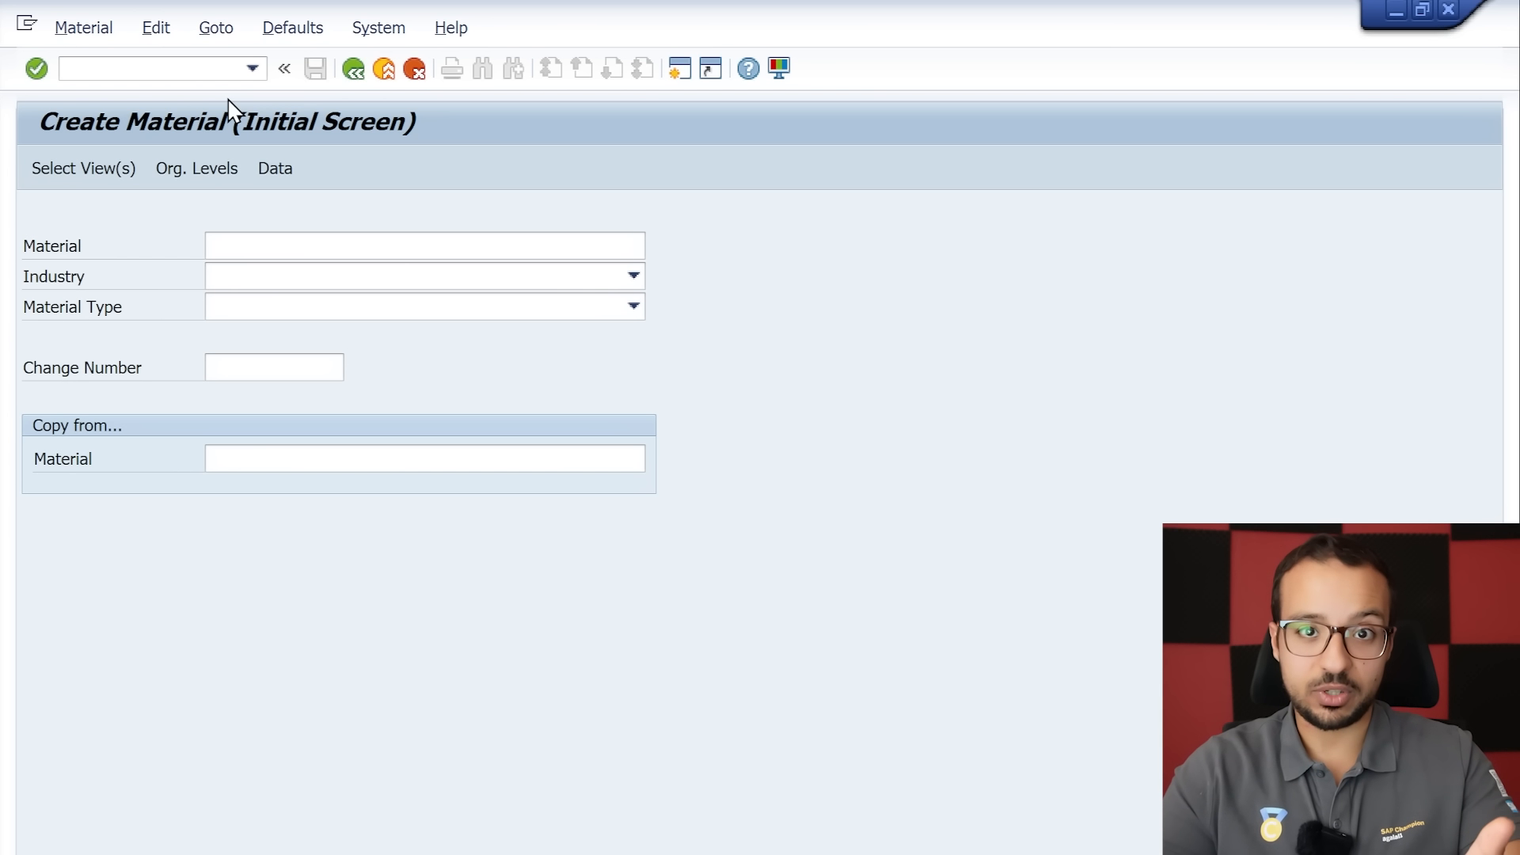
Start a sales order of type OR in transaction VA01 for sales organization AG61, distribution channel AG and division AG.
{"action": "left_click", "coordinate": [209, 66]}
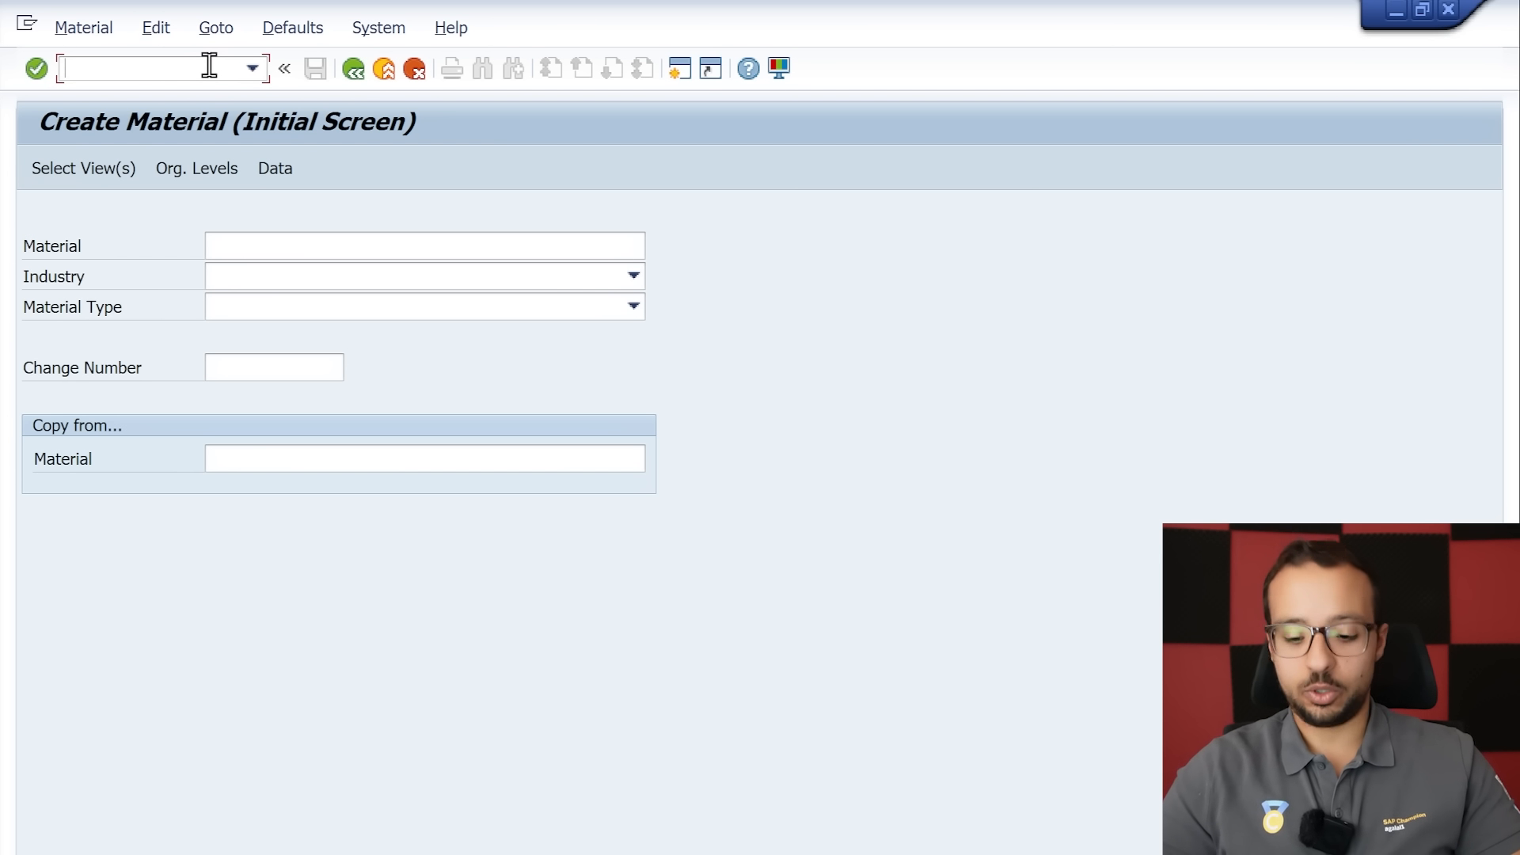
{"action": "type", "text": "/nva01"}
{"action": "key", "text": "Return"}
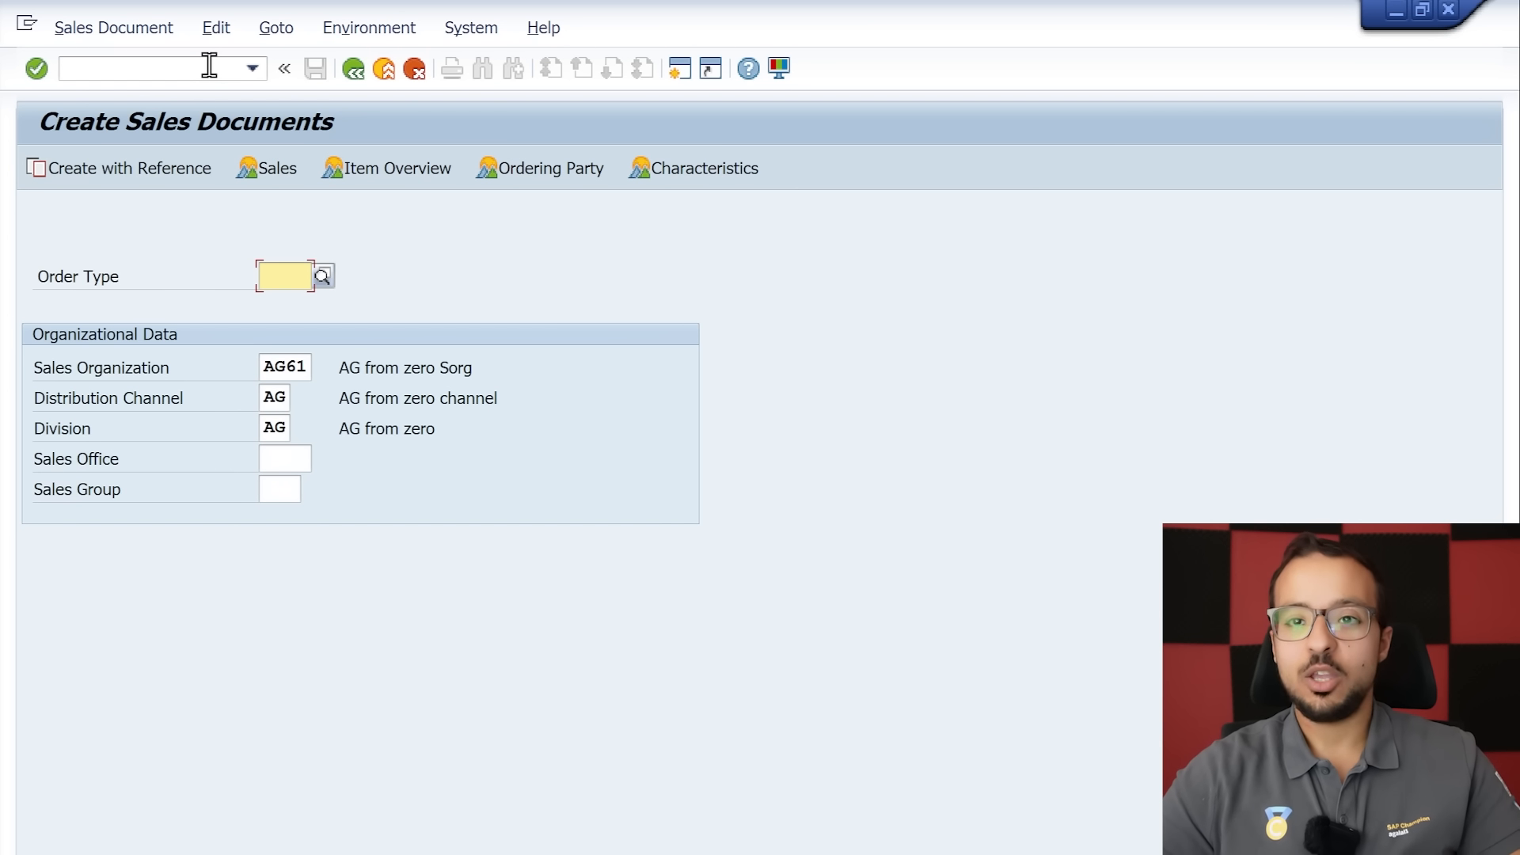
{"action": "type", "text": "OR"}
{"action": "key", "text": "Return"}
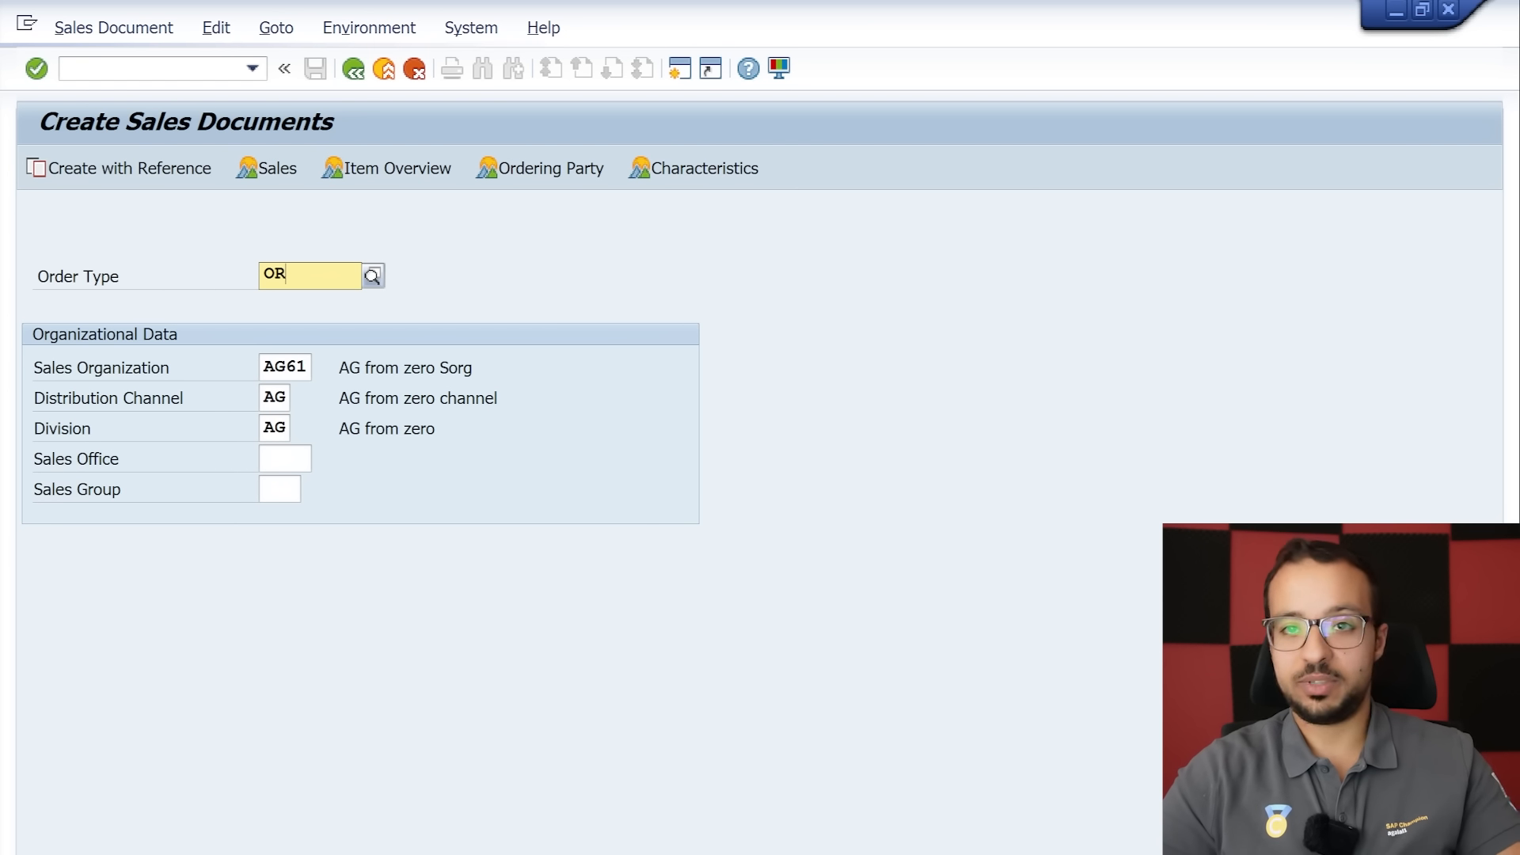
{"action": "left_click", "coordinate": [91, 352]}
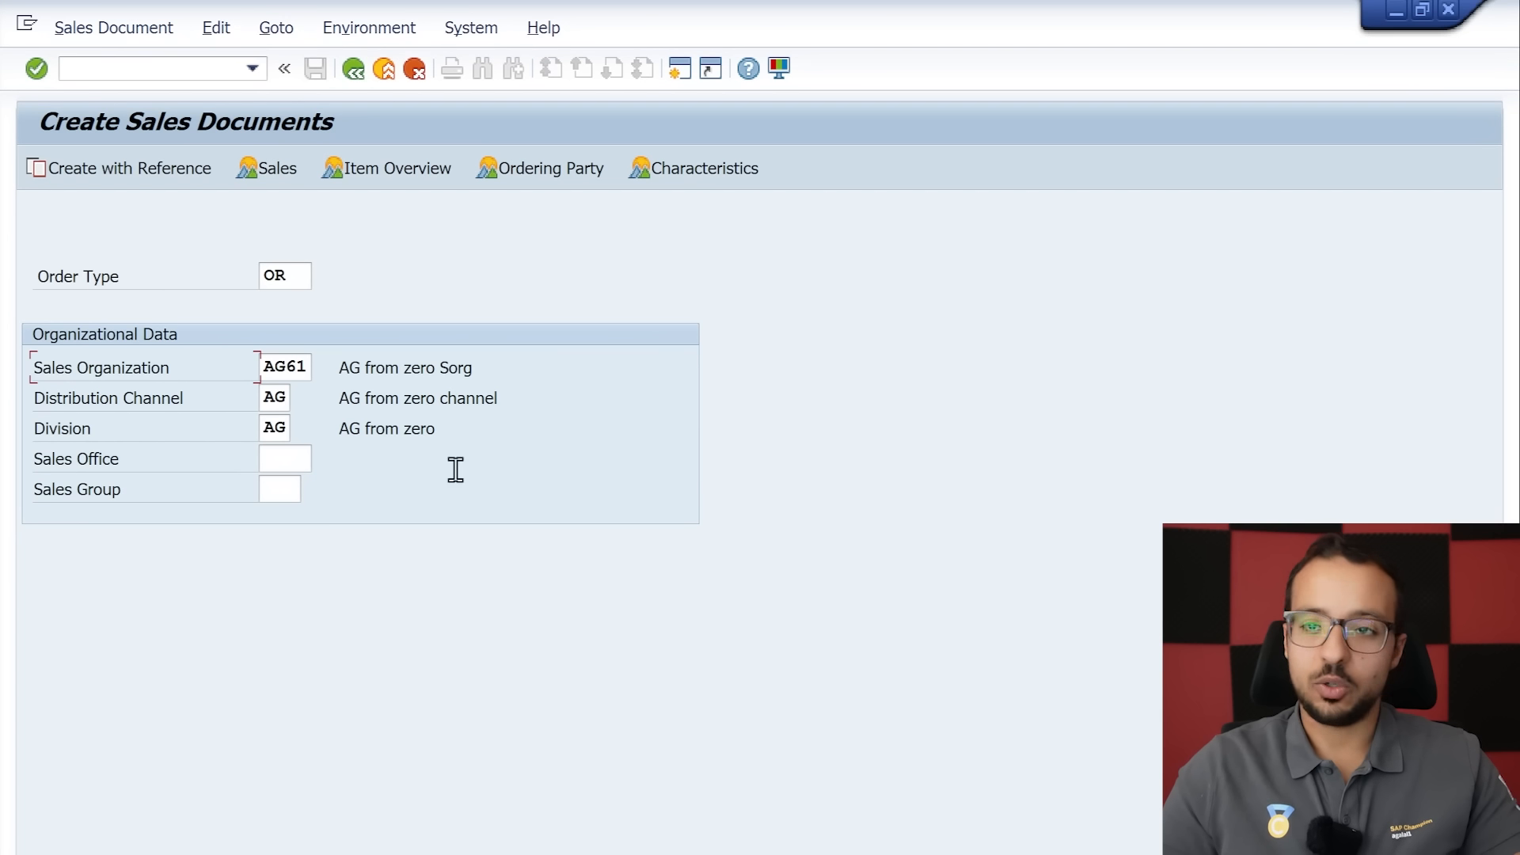
{"action": "key", "text": "Return"}
{"action": "left_click", "coordinate": [274, 427]}
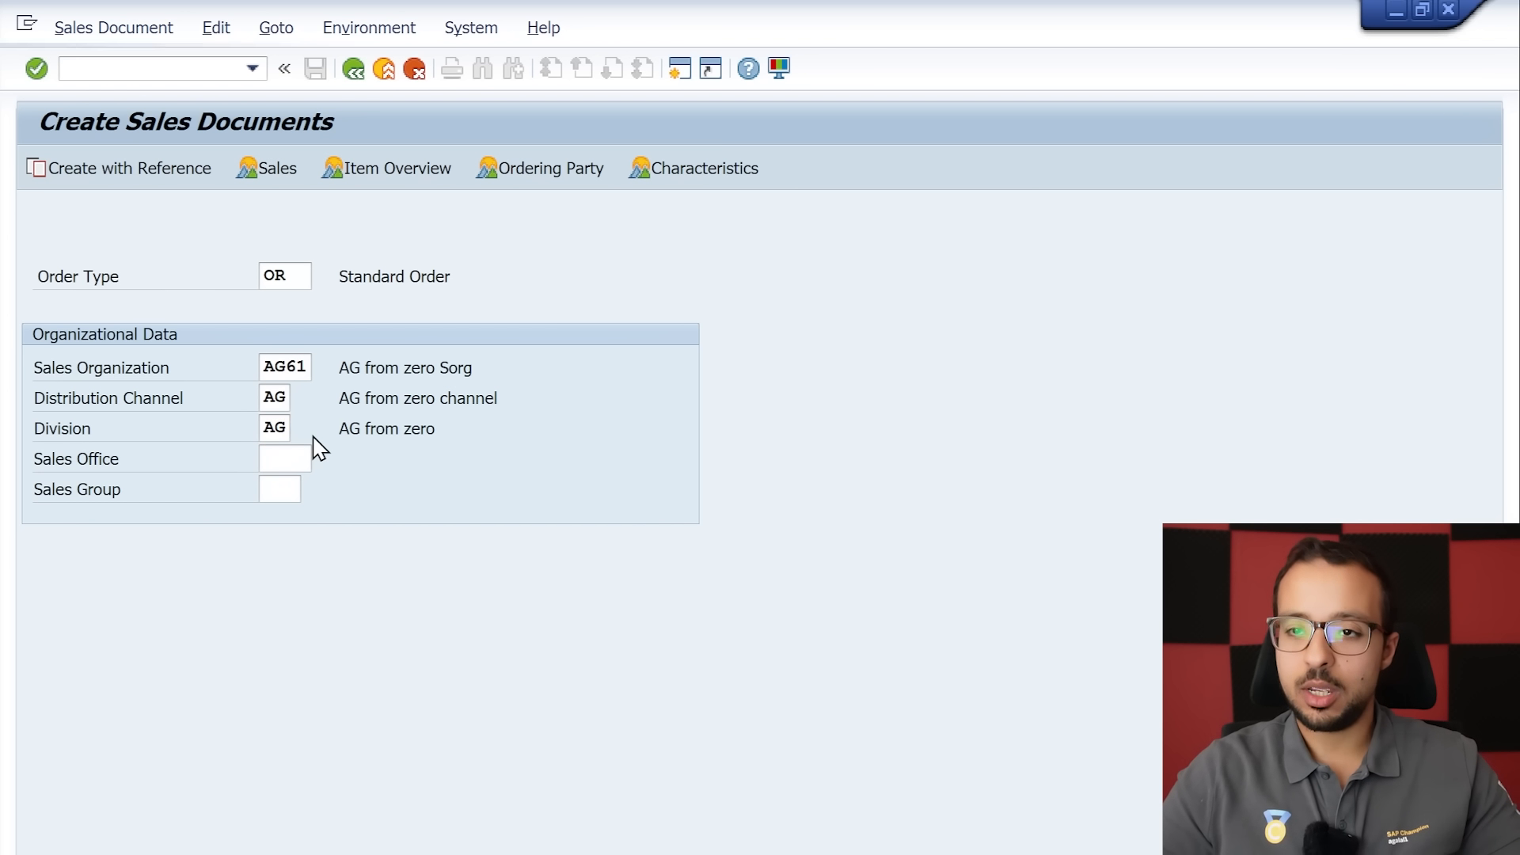
{"action": "key", "text": "Return"}
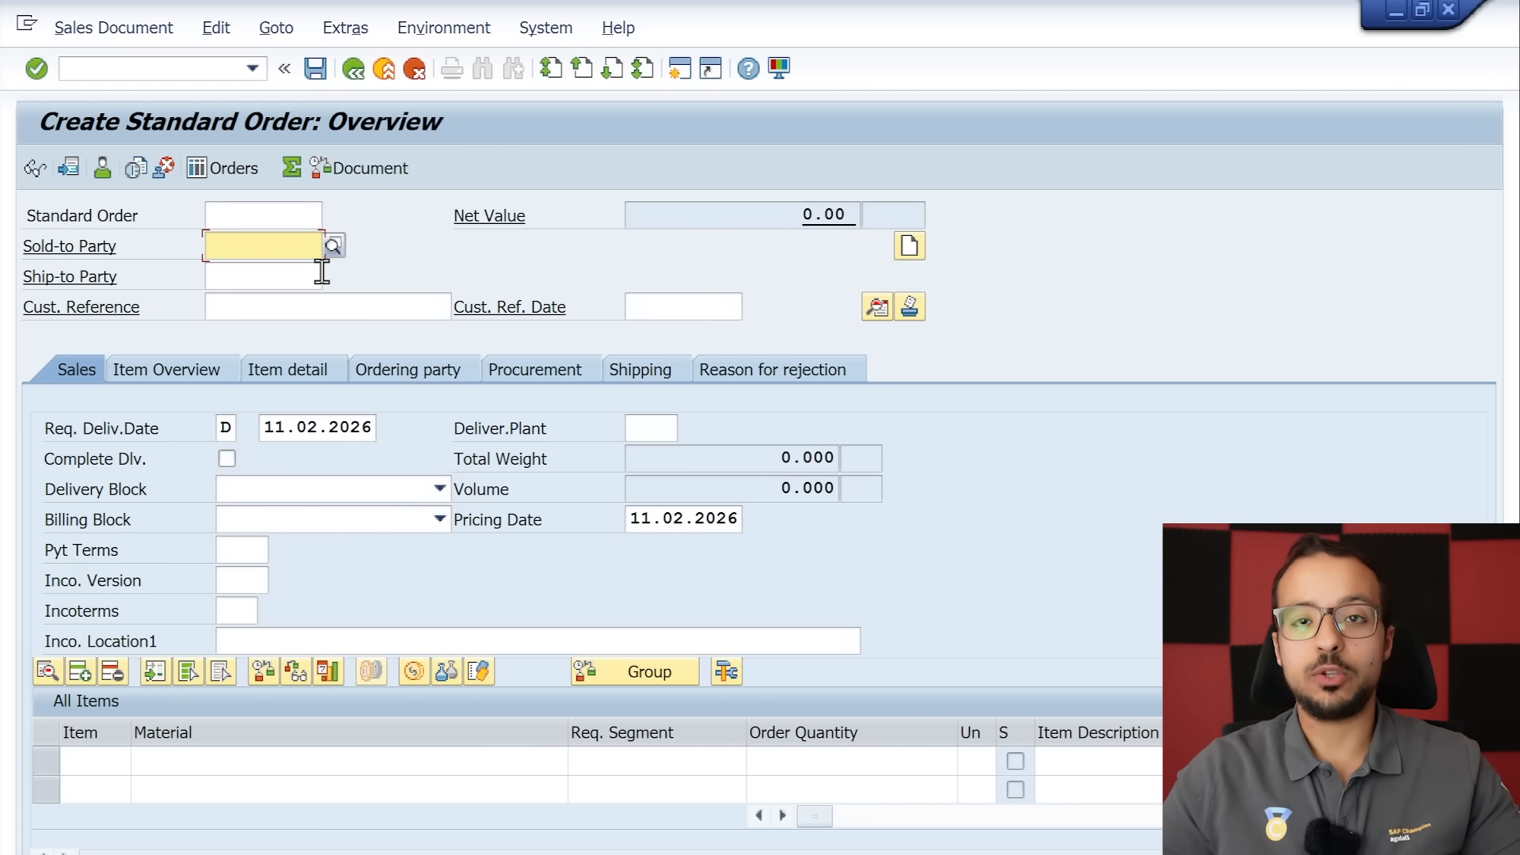
Look up the final customer in the intercompany presentation and enter its customer number as the order's sold-to party.
{"action": "key", "text": "alt+Tab"}
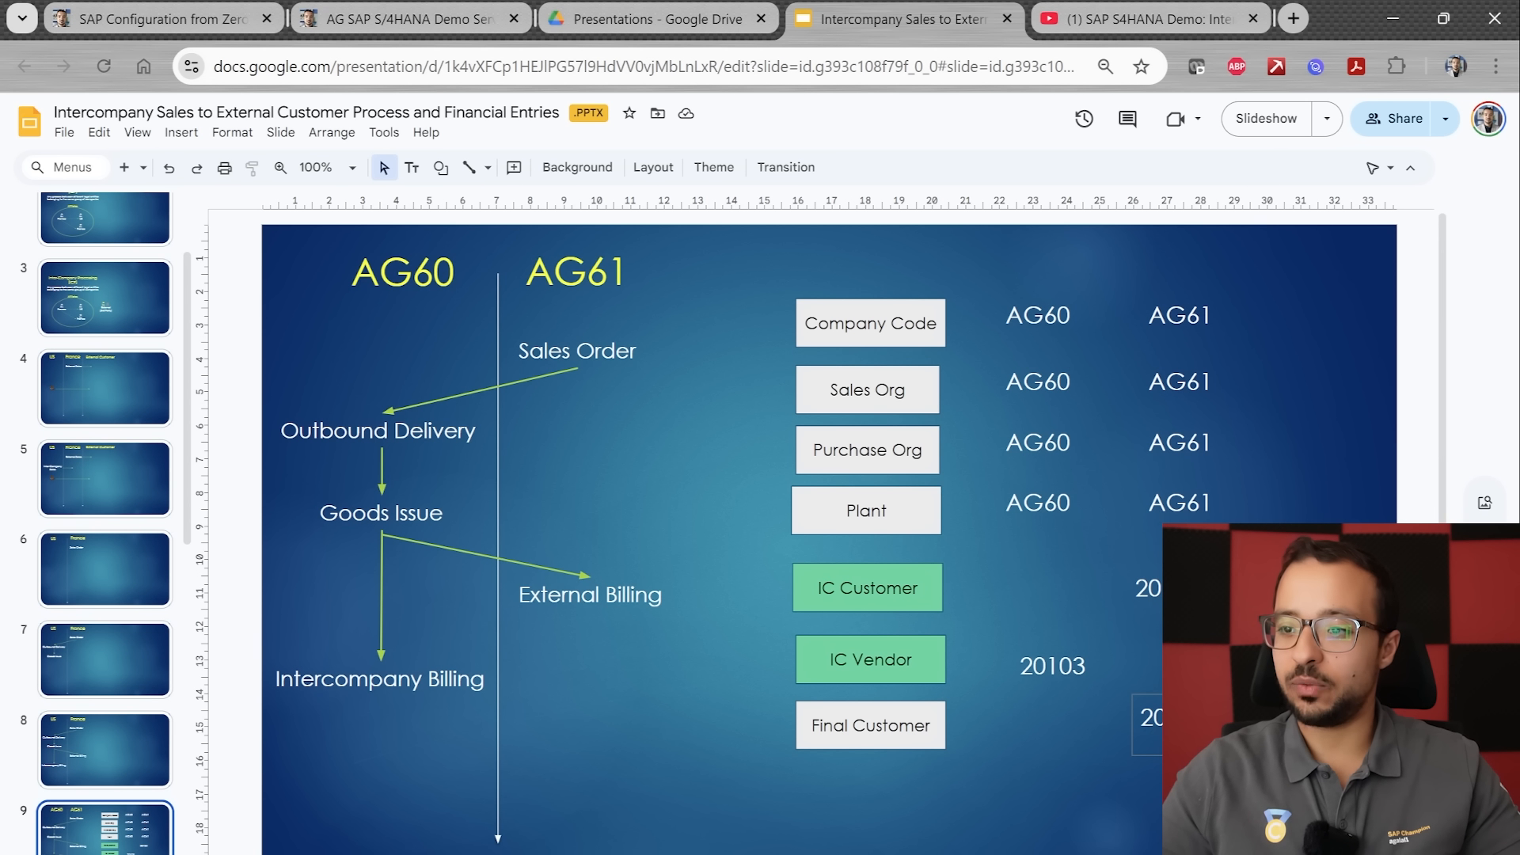
{"action": "key", "text": "alt+Tab"}
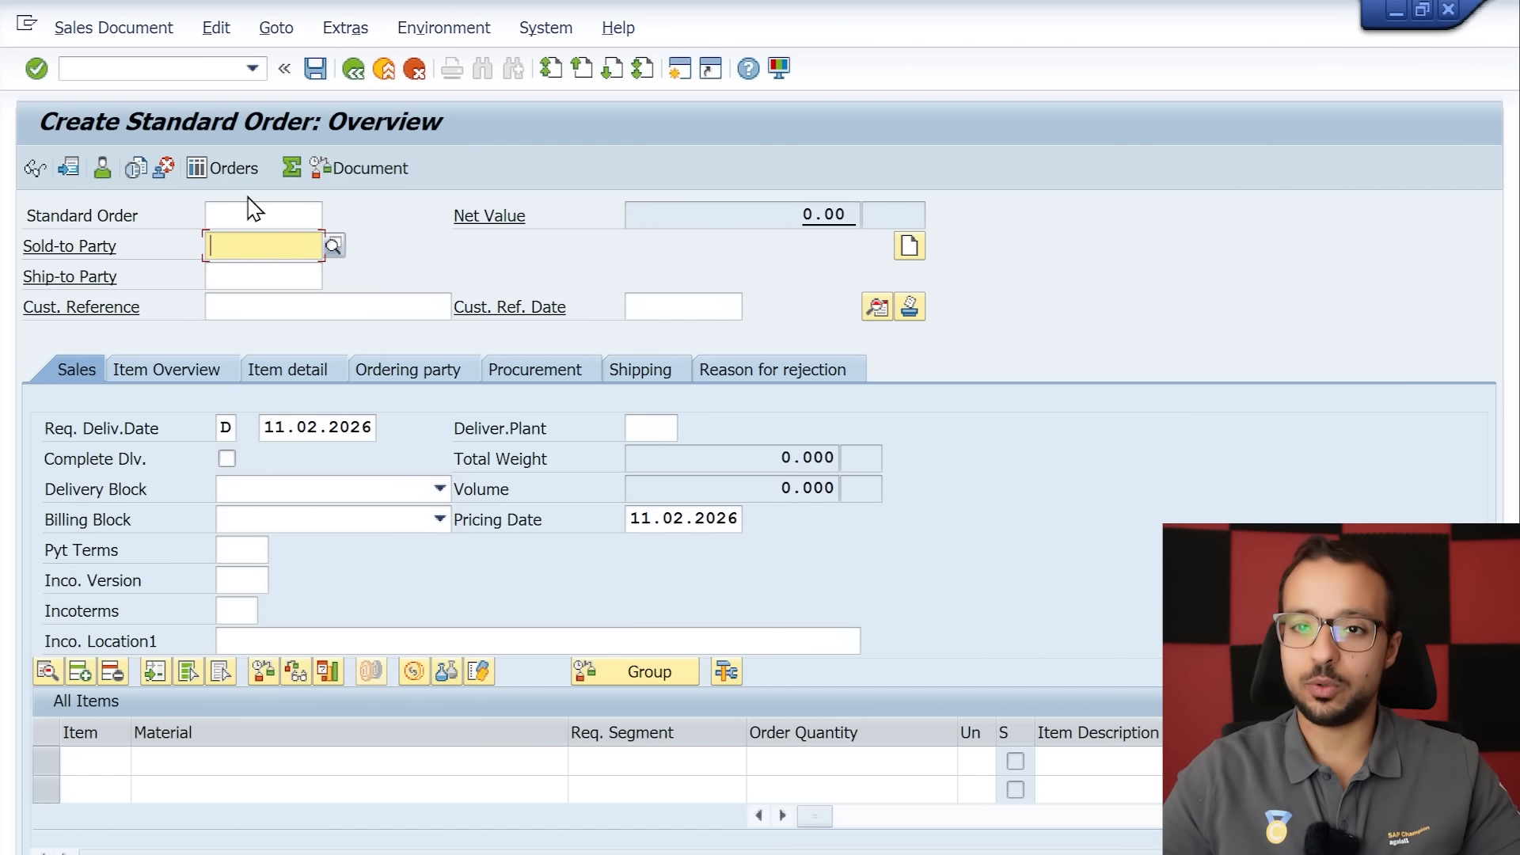
{"action": "type", "text": "20105"}
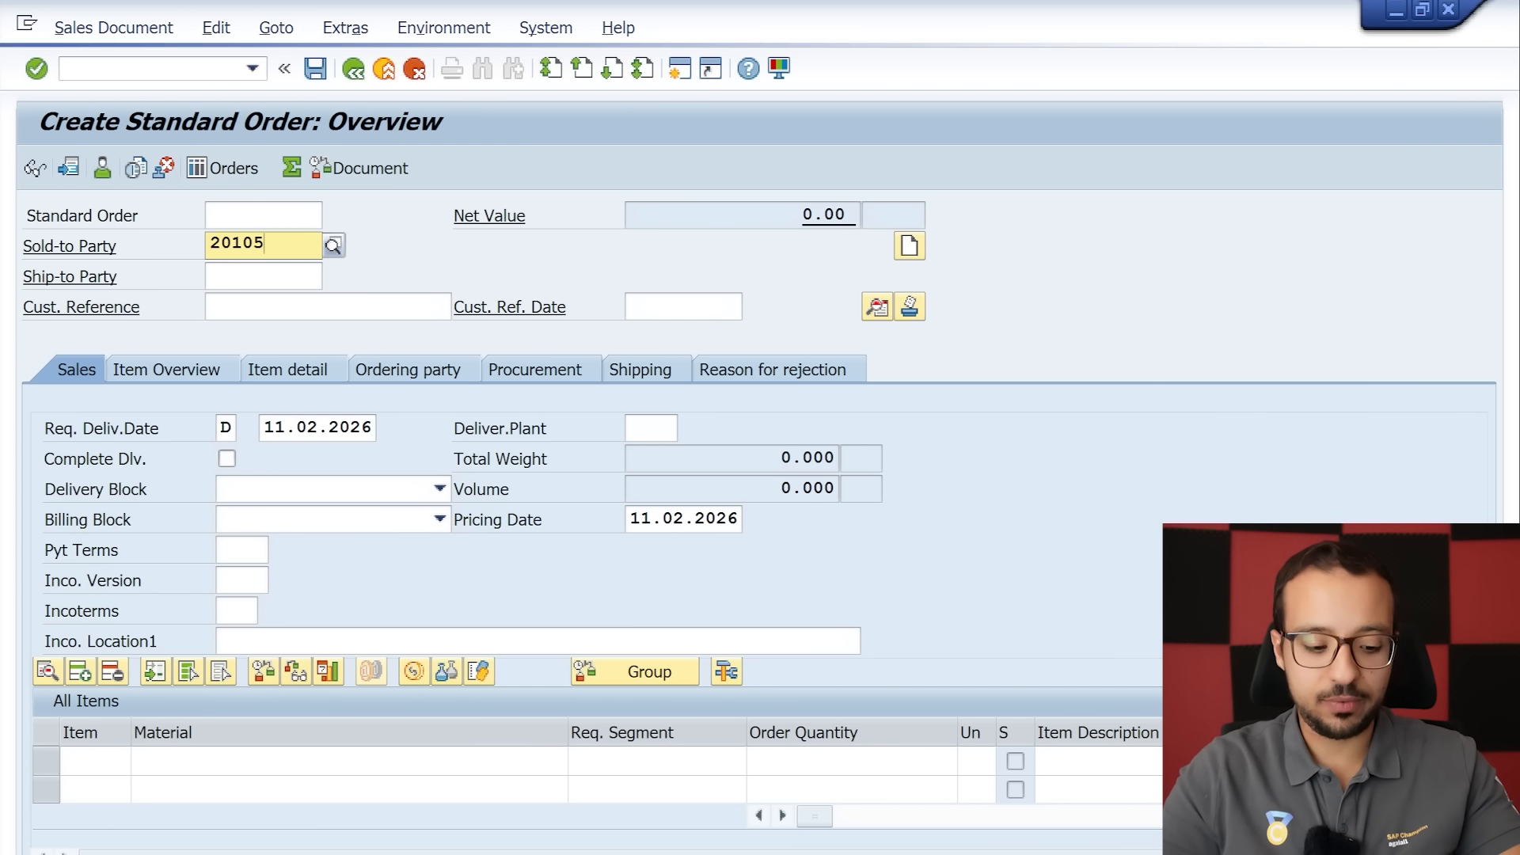
{"action": "key", "text": "Return"}
{"action": "left_click", "coordinate": [449, 473]}
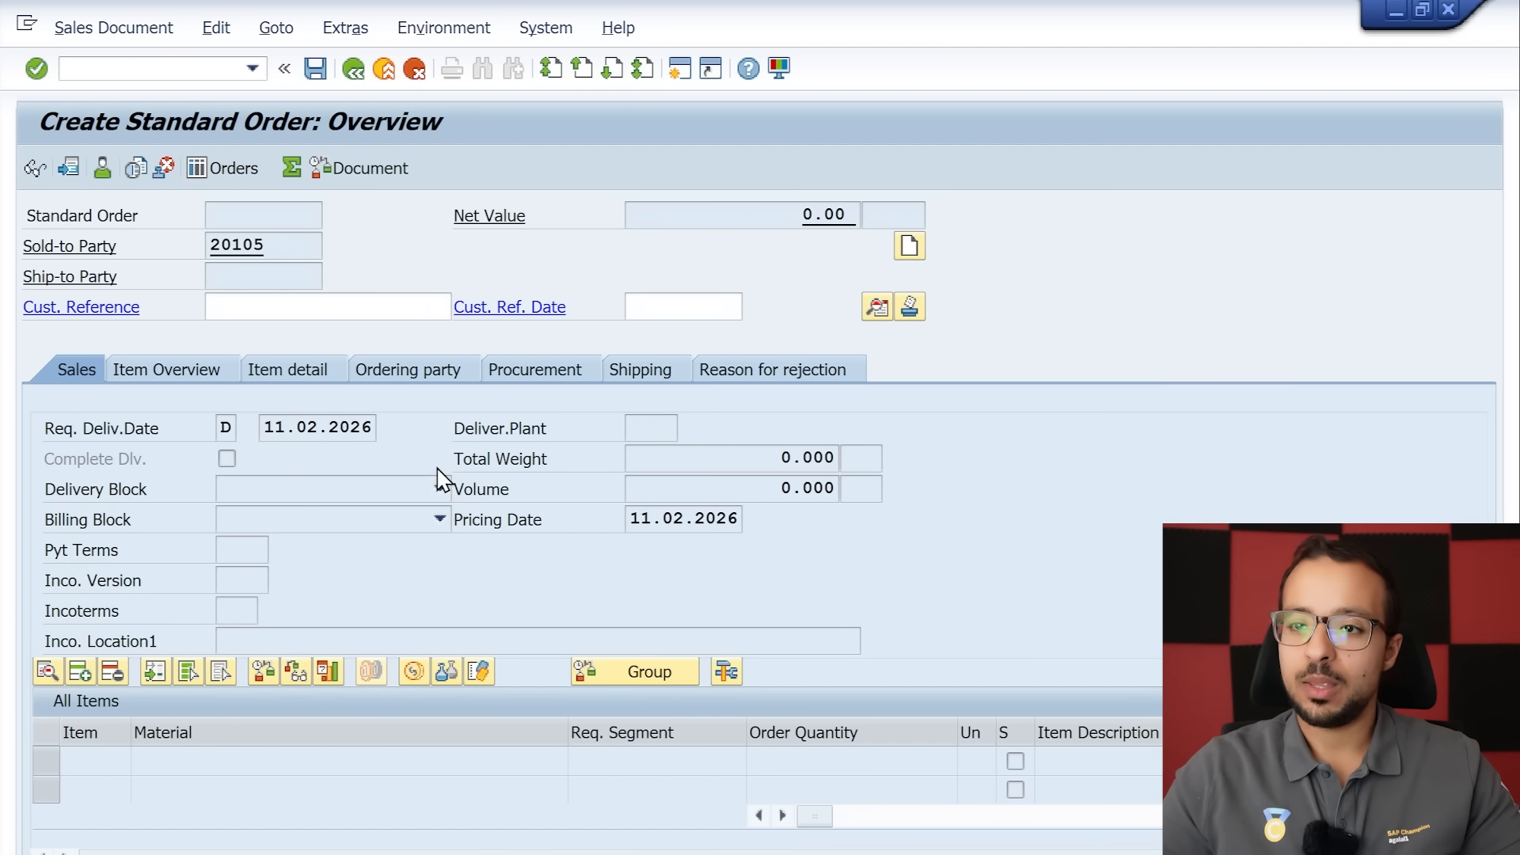
Set the order's customer reference to "Test IC to 3rd Cust -1" and its payment terms to 0001.
{"action": "type", "text": "Te"}
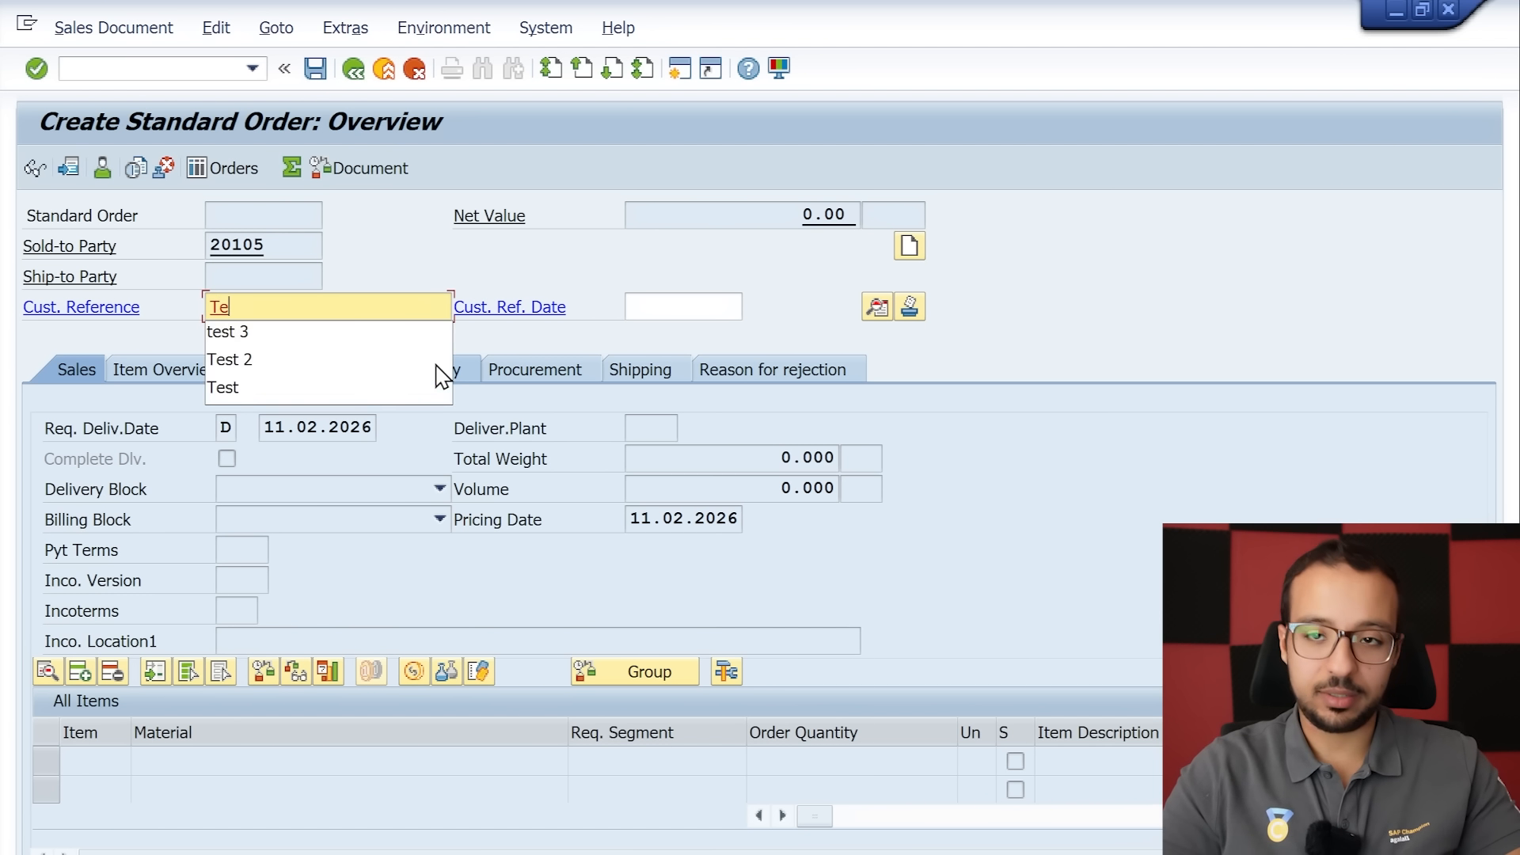
{"action": "type", "text": "st IC to 3rd Cust -1"}
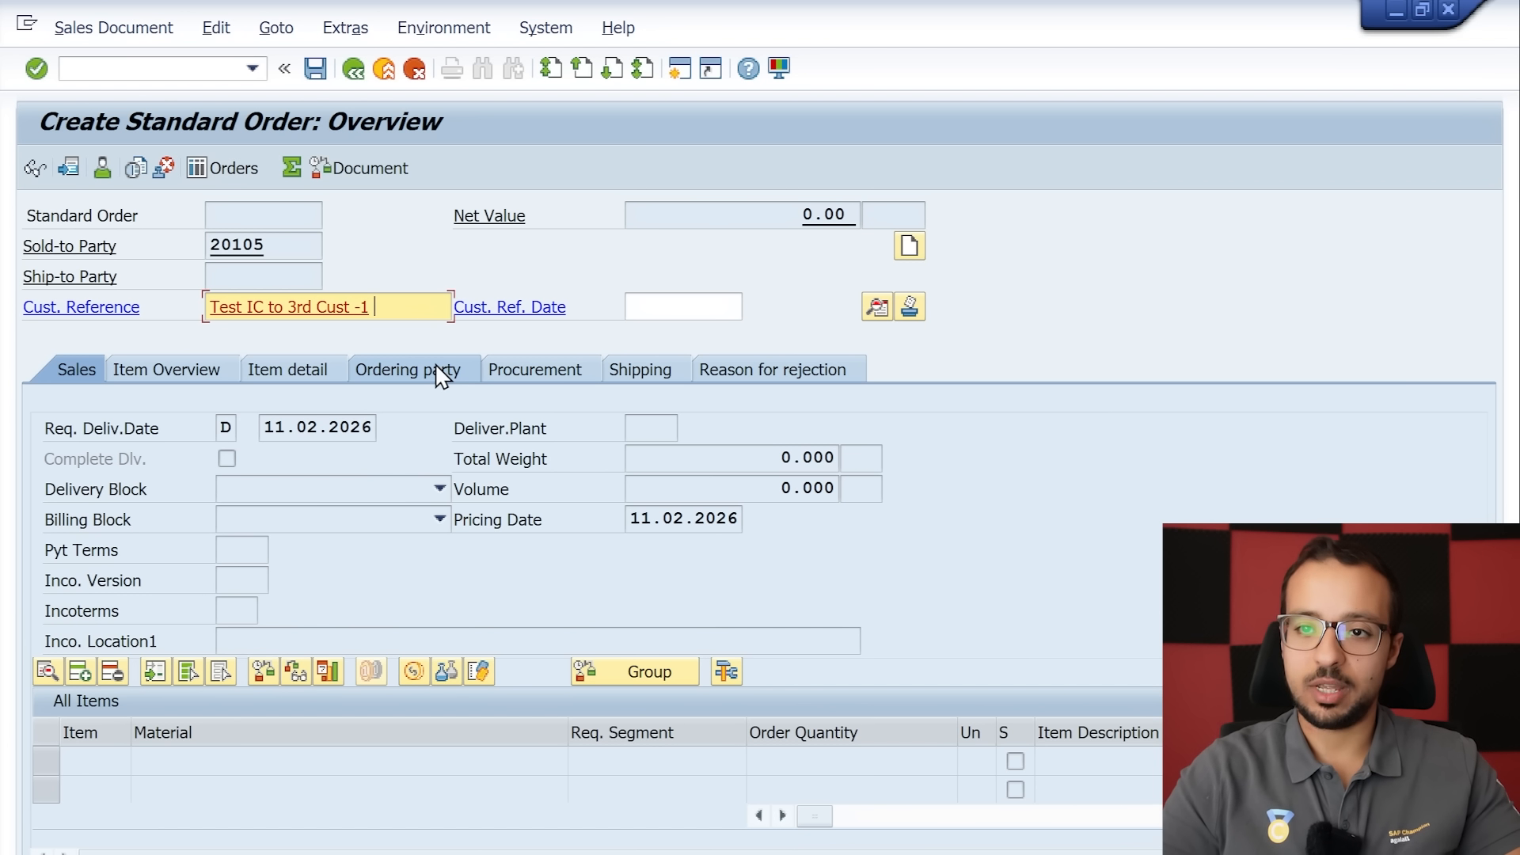
{"action": "key", "text": "Return"}
{"action": "left_click", "coordinate": [459, 479]}
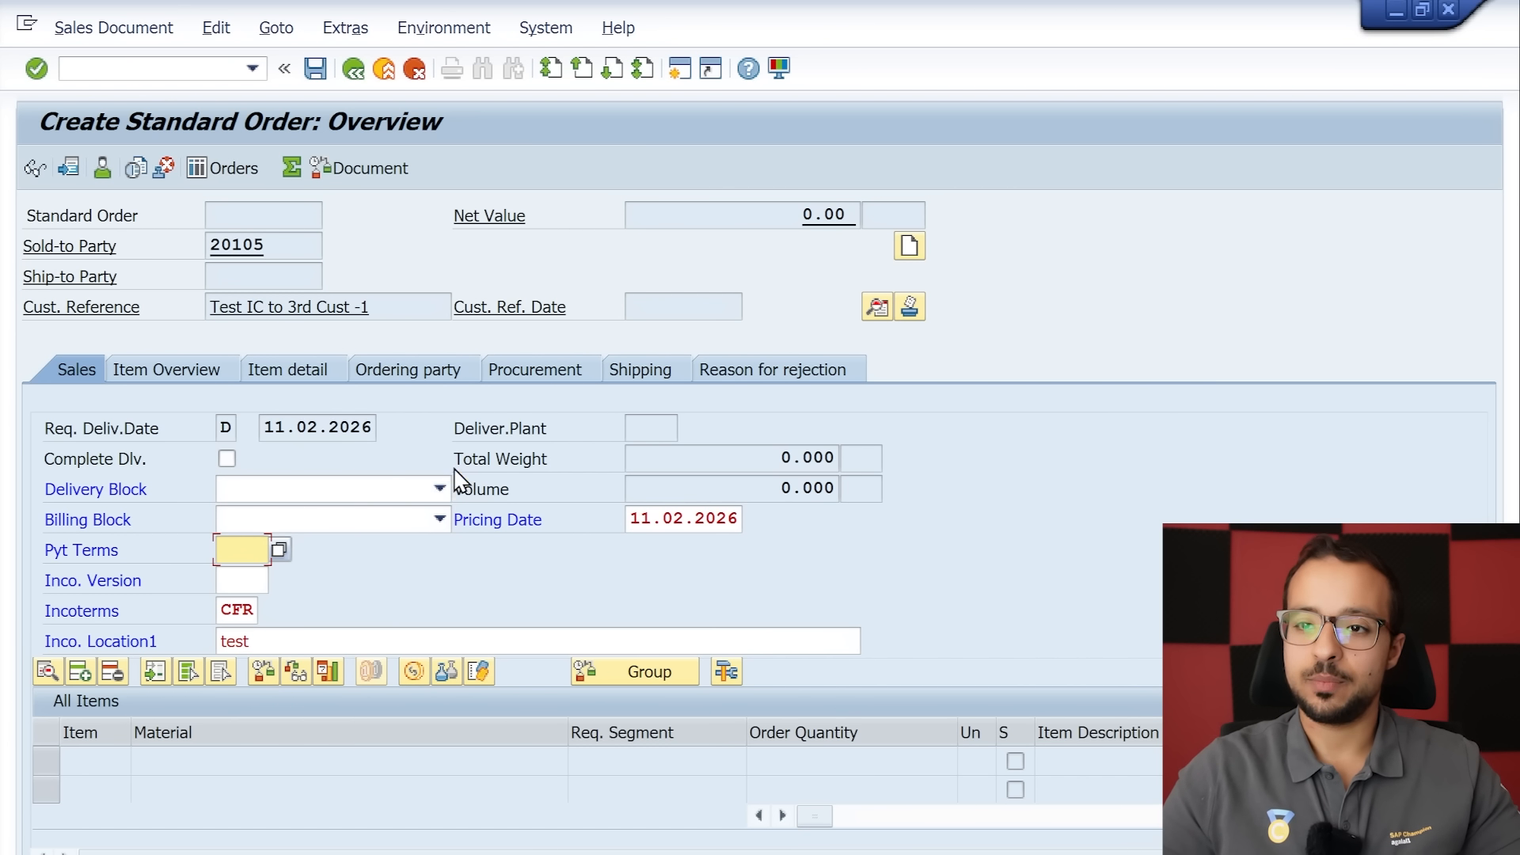
{"action": "type", "text": "0001"}
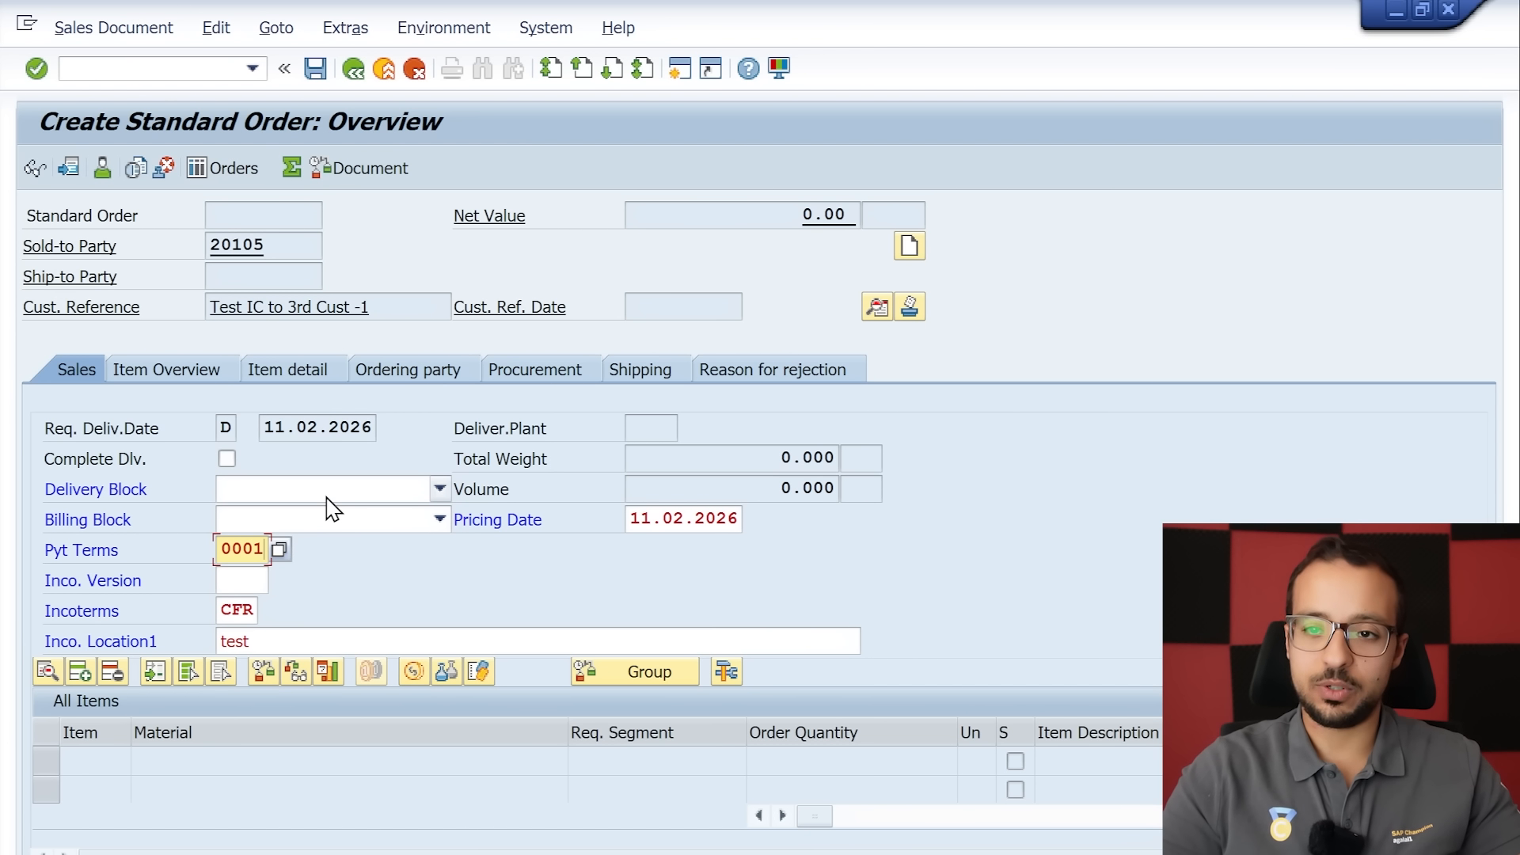
{"action": "key", "text": "Return"}
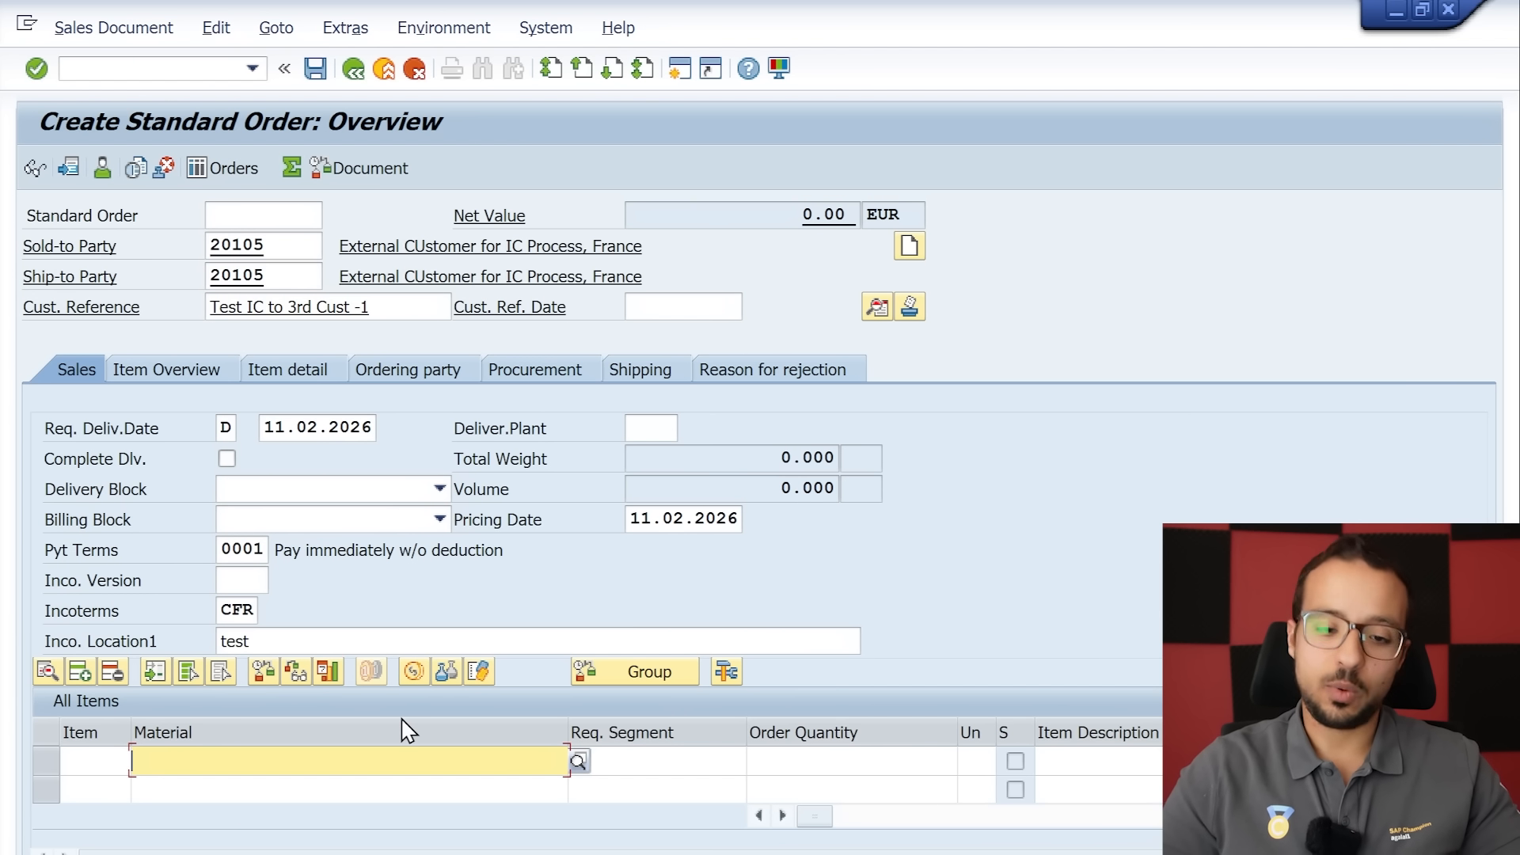
Add material 963 as the first order item with an order quantity of 10.
{"action": "type", "text": "963"}
{"action": "key", "text": "Return"}
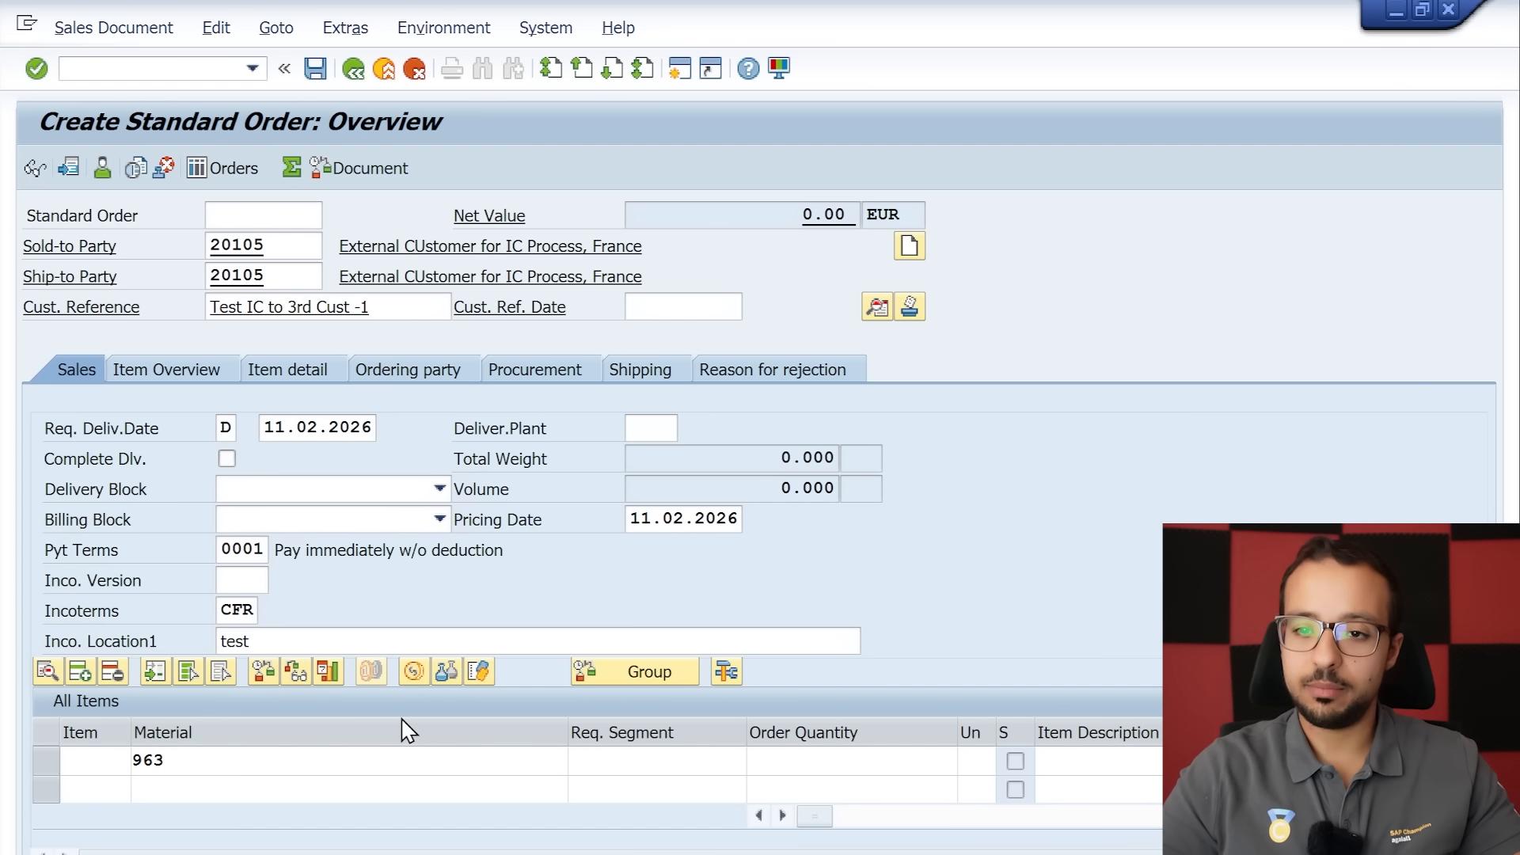
{"action": "left_click", "coordinate": [431, 475]}
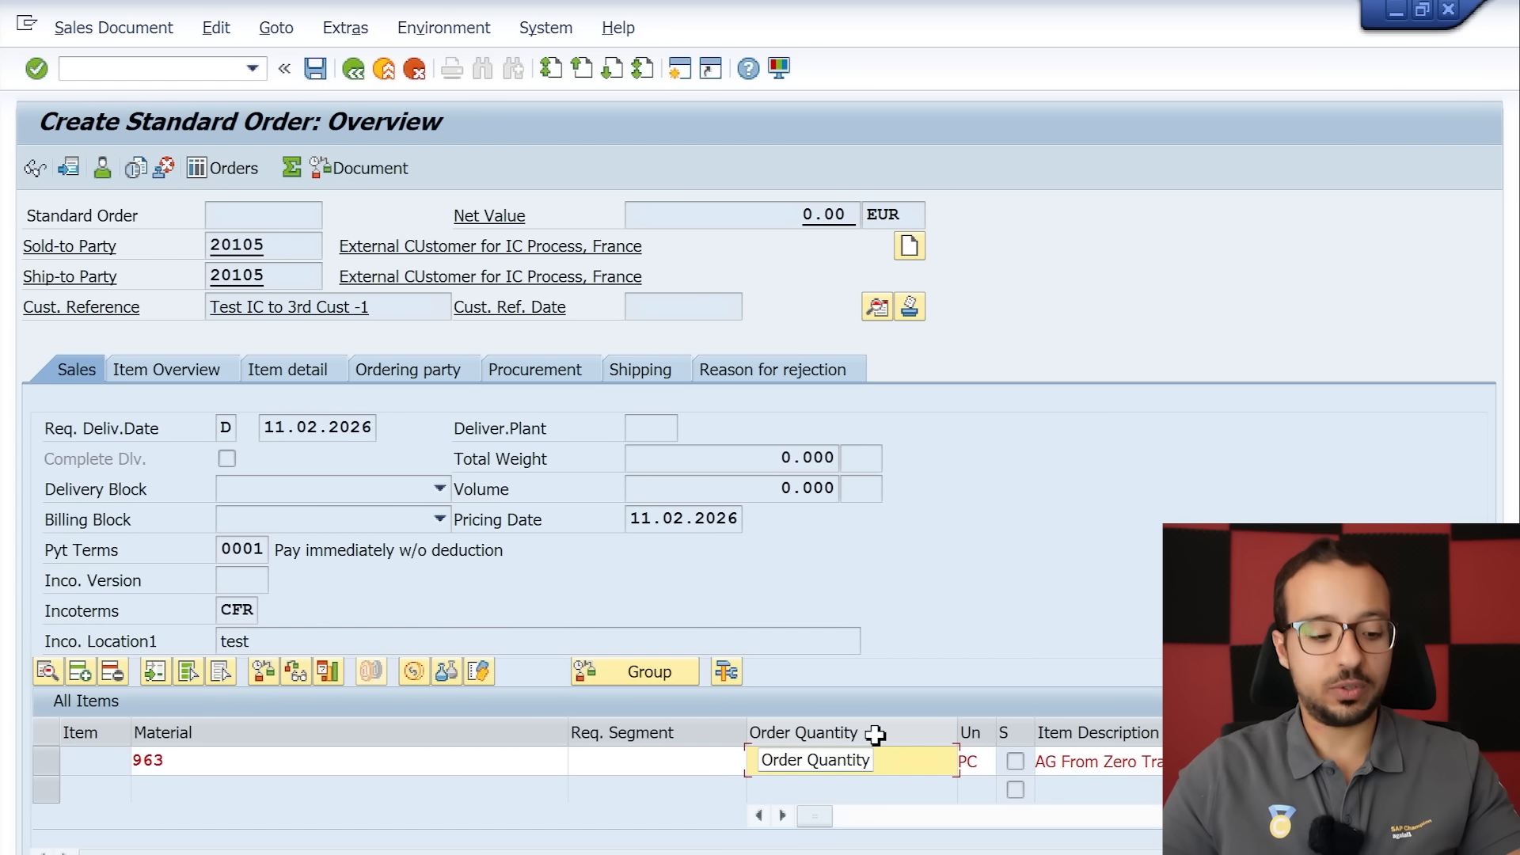
{"action": "type", "text": "10"}
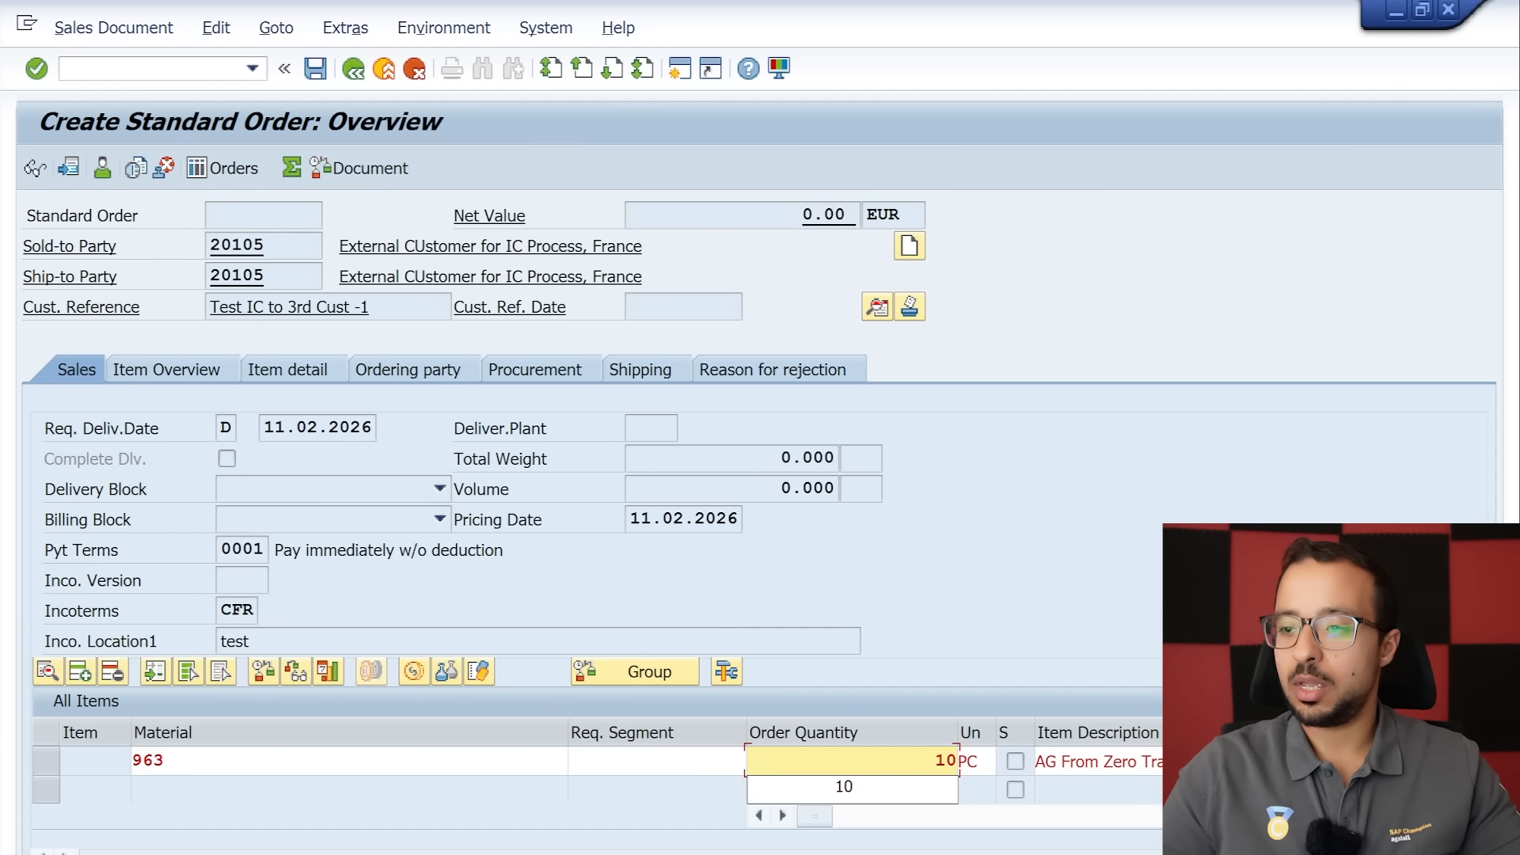
Set the delivering plant of the material 963 item to AG60 and confirm the item.
{"action": "left_click_drag", "start_coordinate": [811, 820], "coordinate": [1035, 808]}
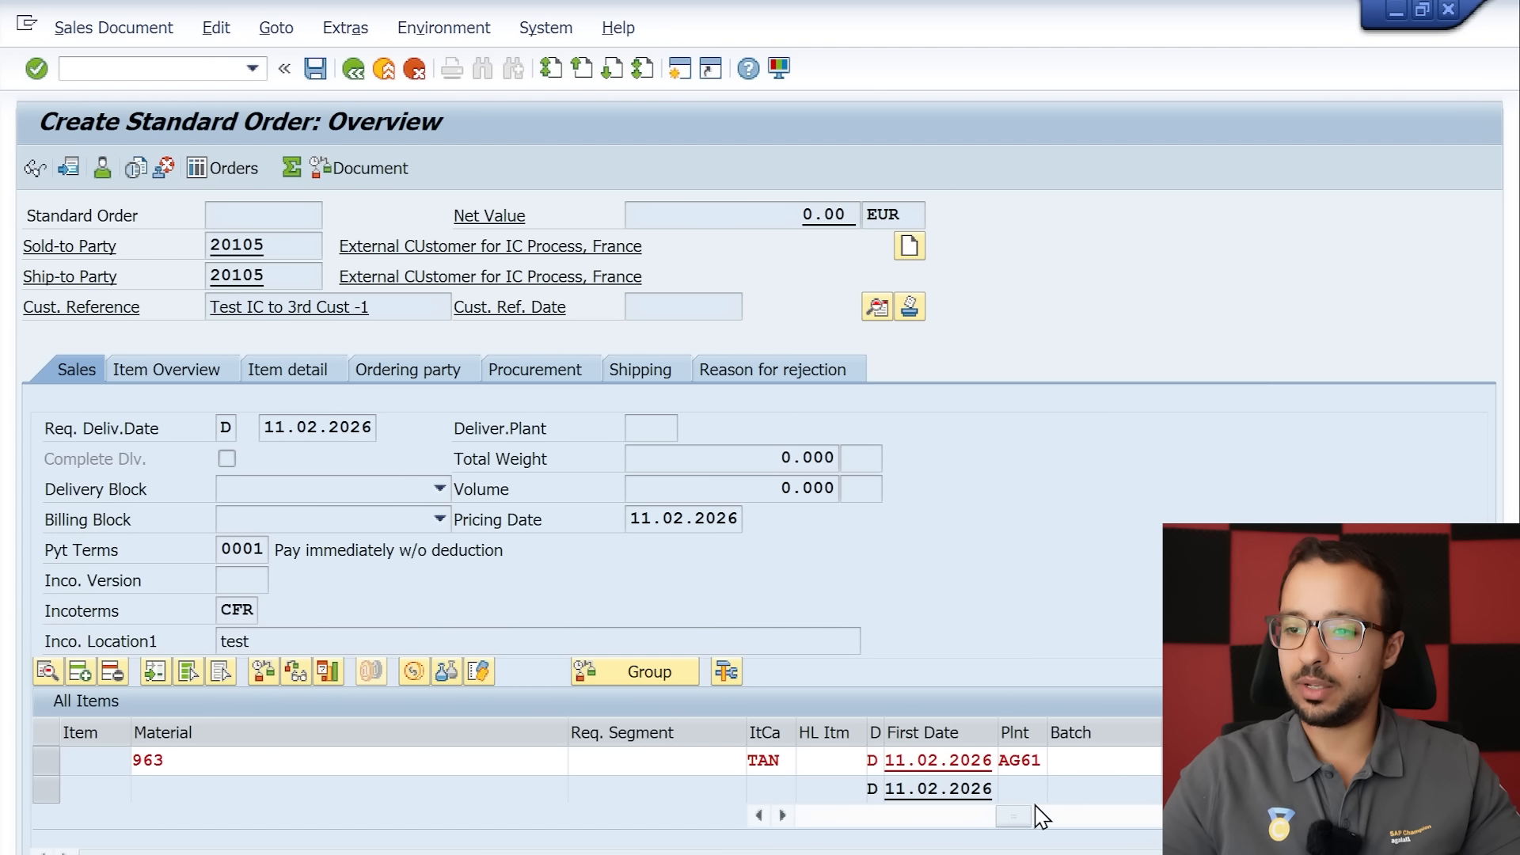
{"action": "left_click", "coordinate": [1027, 759]}
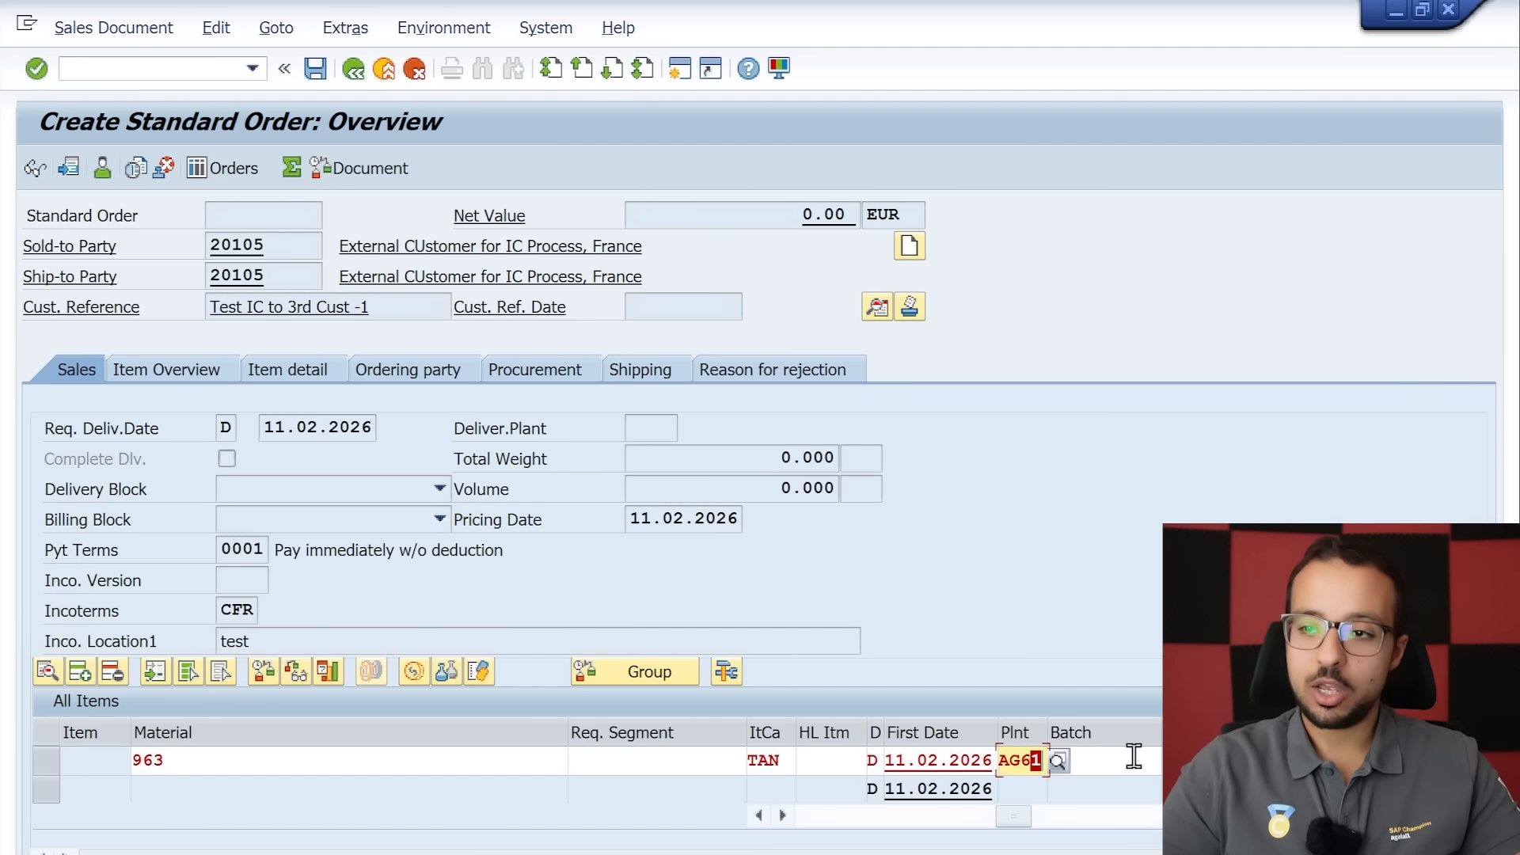
{"action": "key", "text": "BackSpace"}
{"action": "type", "text": "0"}
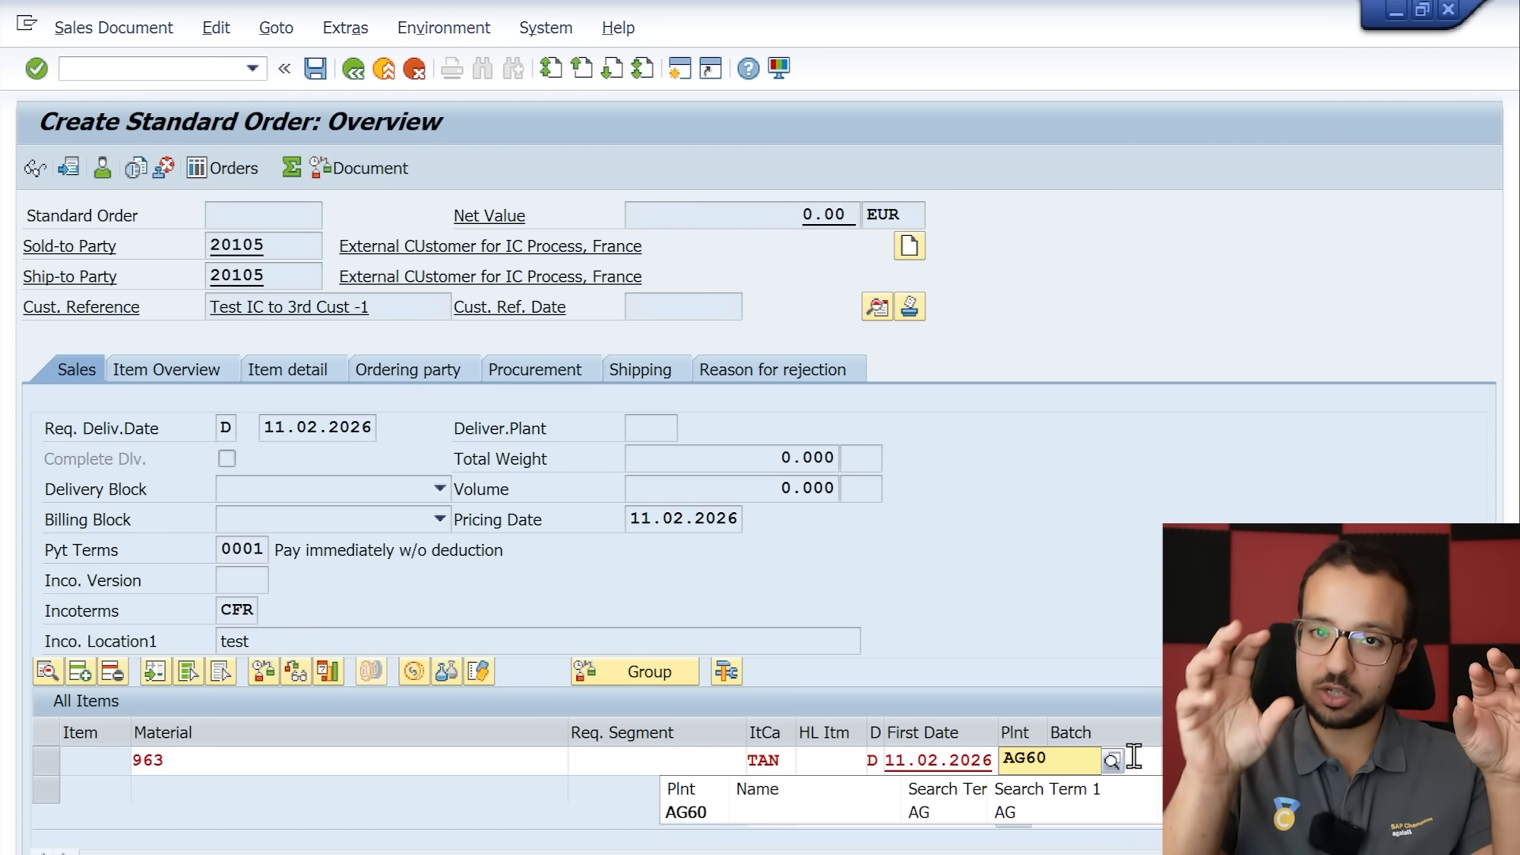
{"action": "key", "text": "Return"}
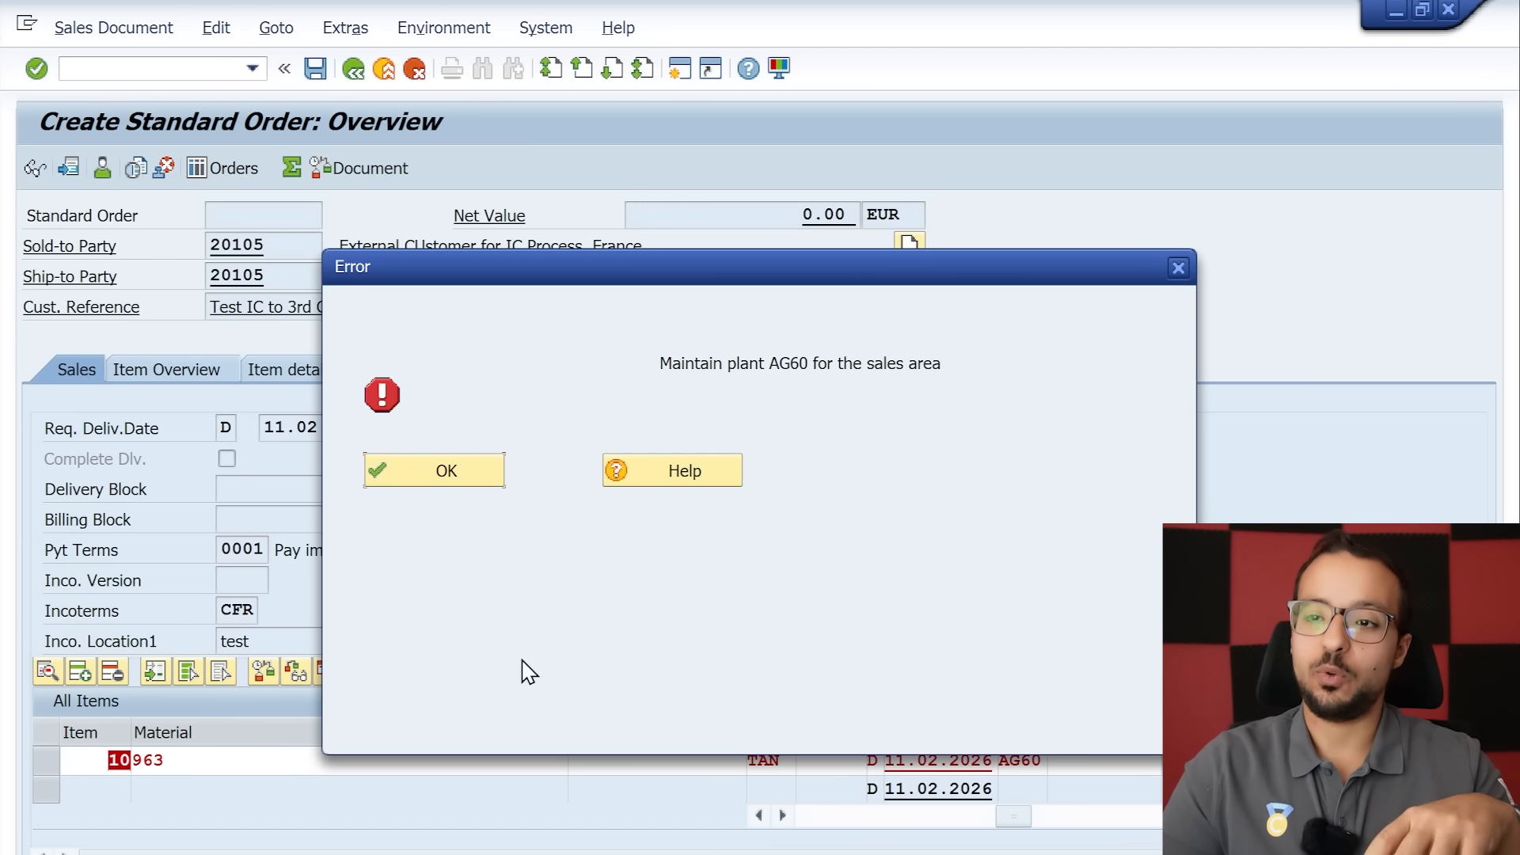
Open the error's long text and examine its message number and diagnosis about plant AG60 in cross-company code sales.
{"action": "left_click", "coordinate": [667, 489]}
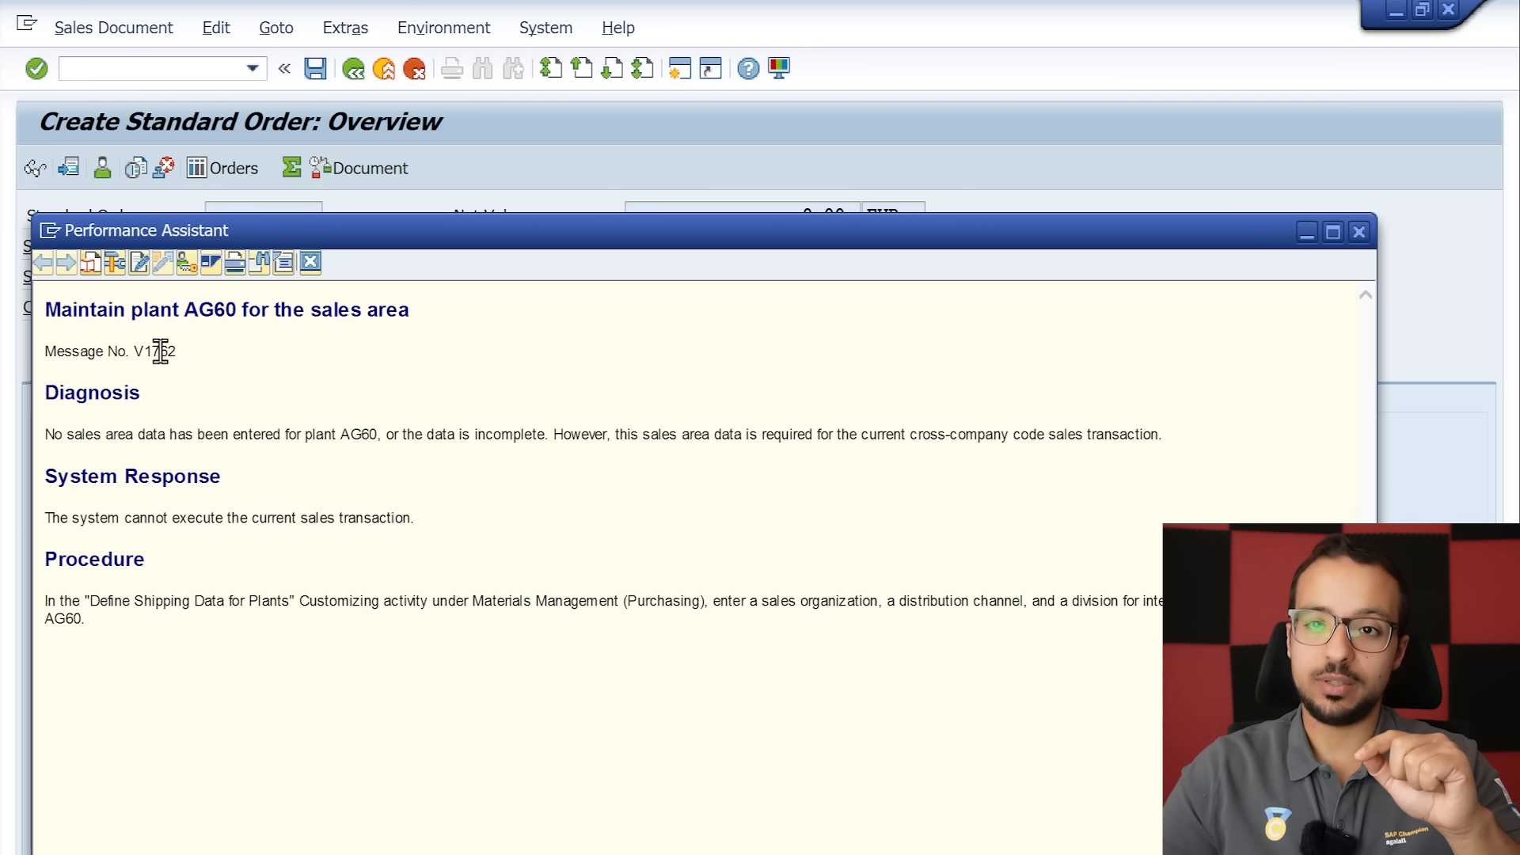
{"action": "left_click_drag", "start_coordinate": [194, 354], "coordinate": [144, 352]}
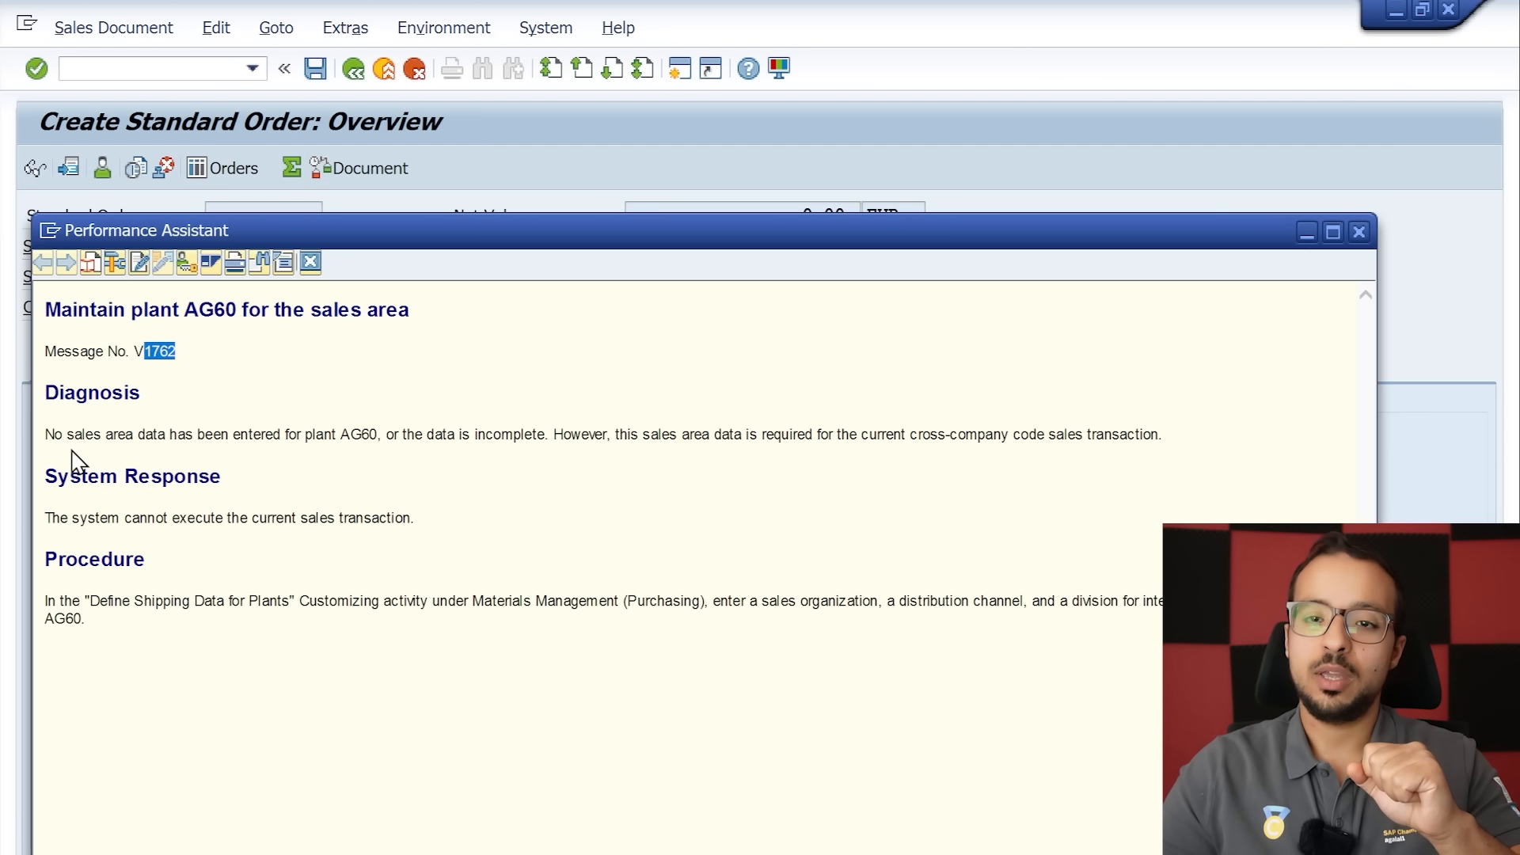
{"action": "left_click_drag", "start_coordinate": [345, 436], "coordinate": [381, 435]}
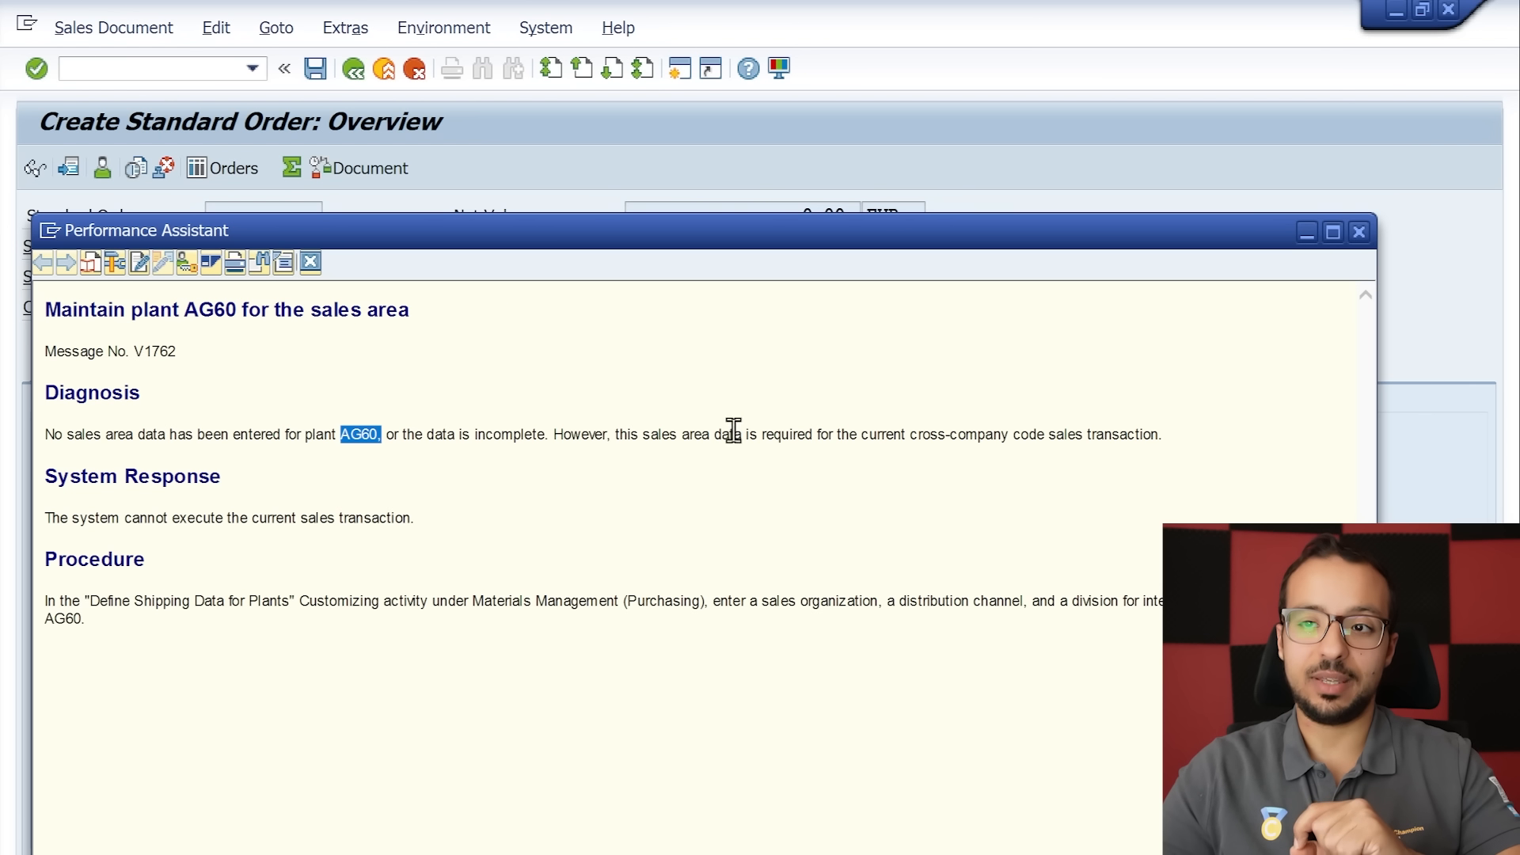
{"action": "left_click_drag", "start_coordinate": [907, 434], "coordinate": [1071, 435]}
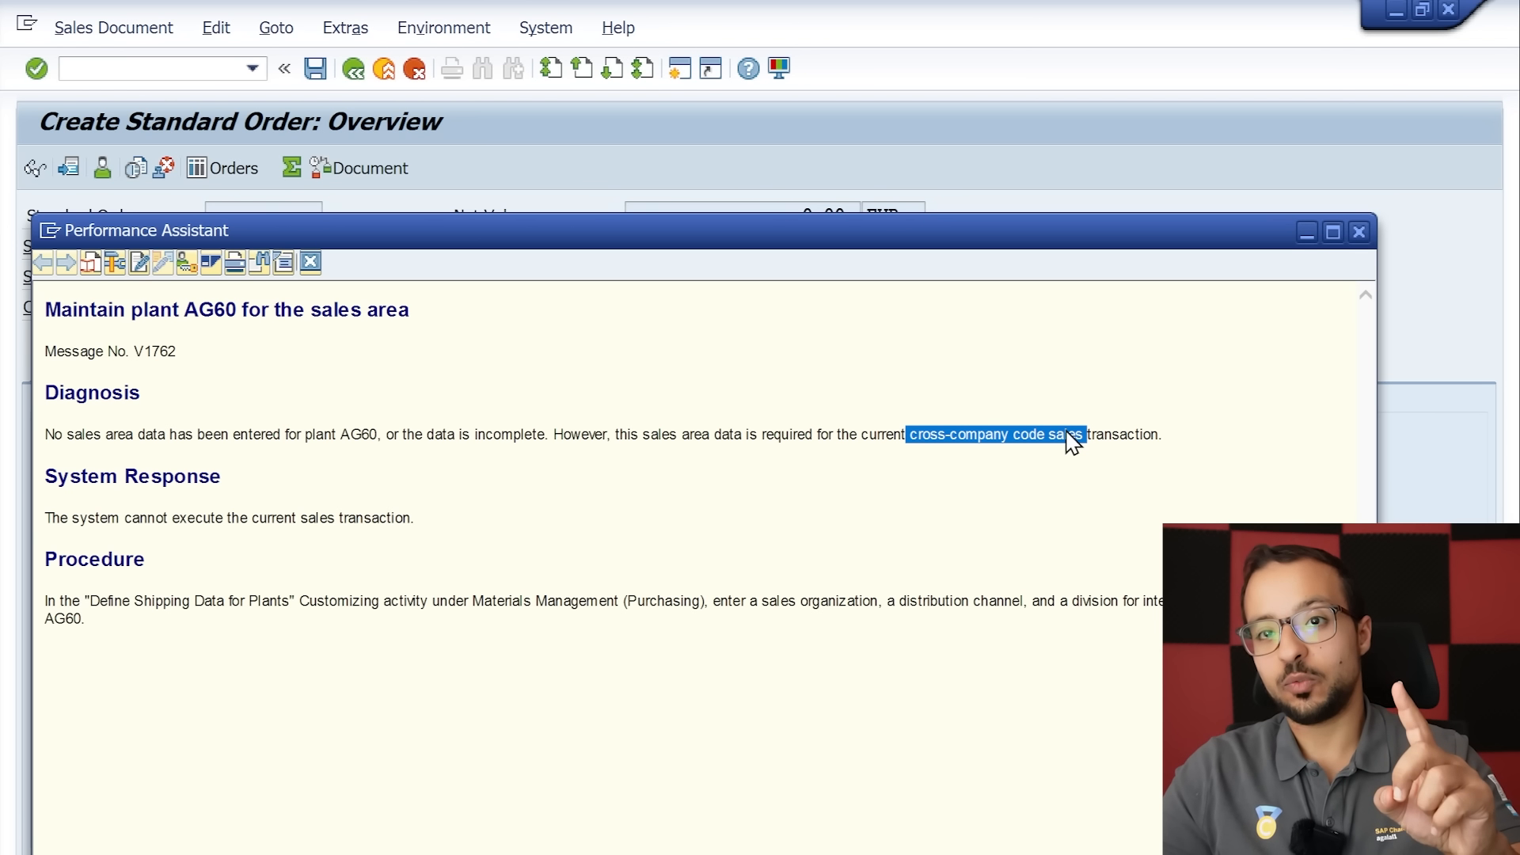